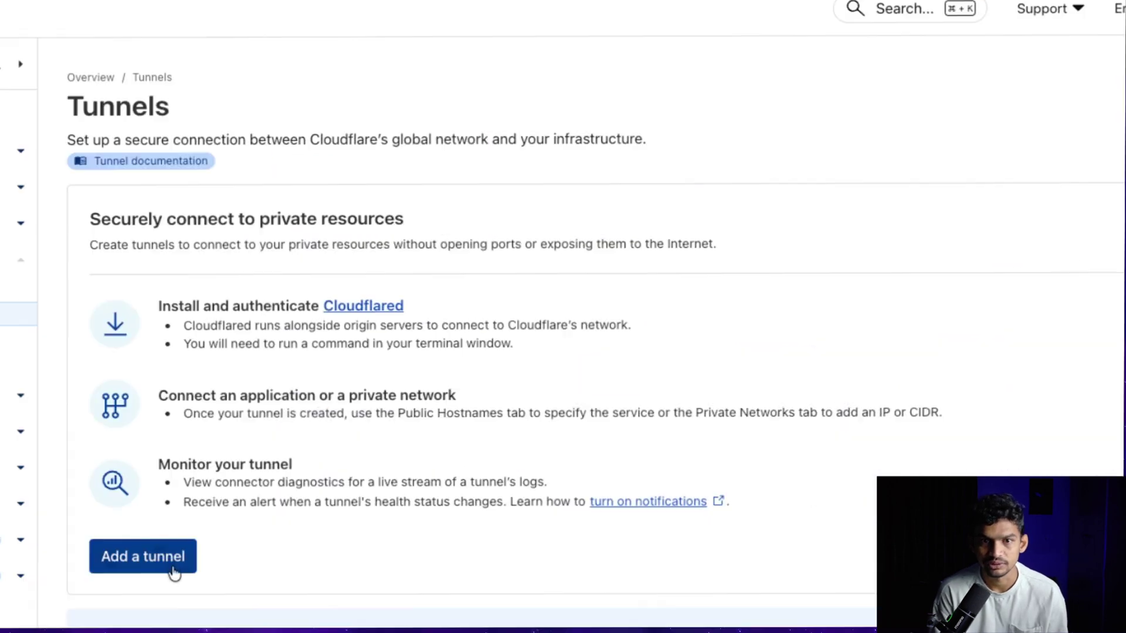
Add a new Cloudflared tunnel and focus its empty Tunnel name field.
left_click(170, 573)
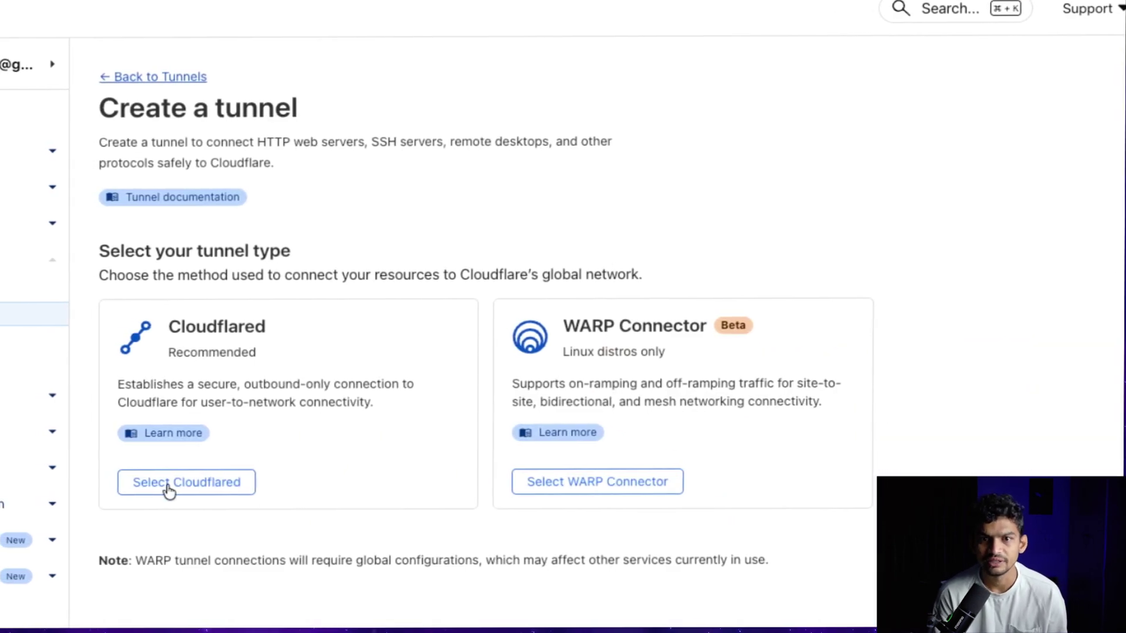
left_click(168, 486)
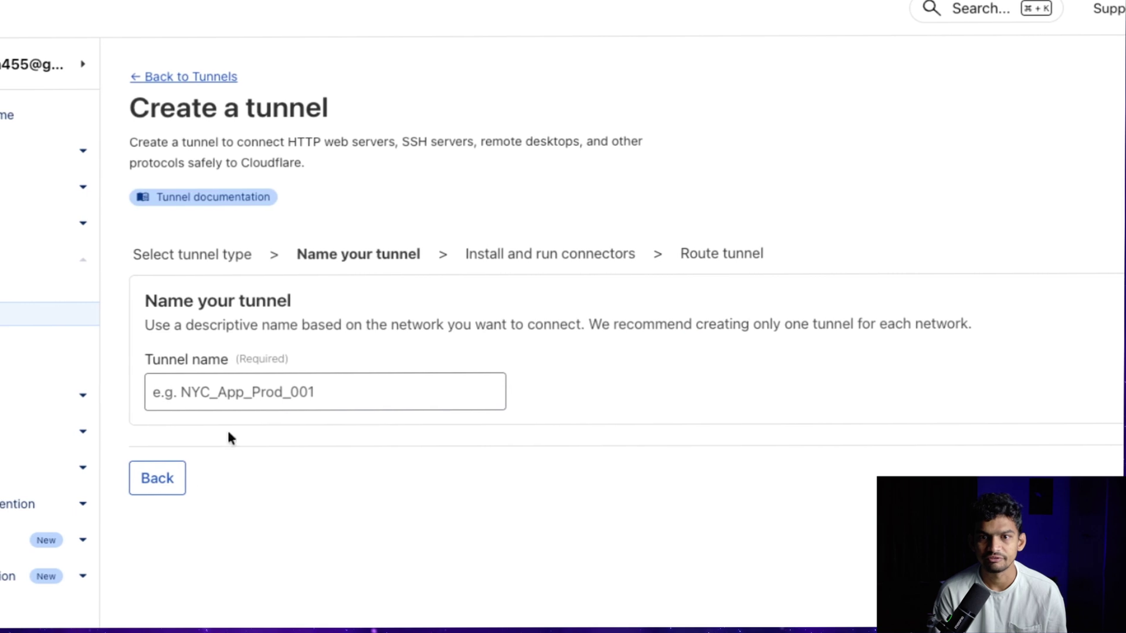
left_click(250, 392)
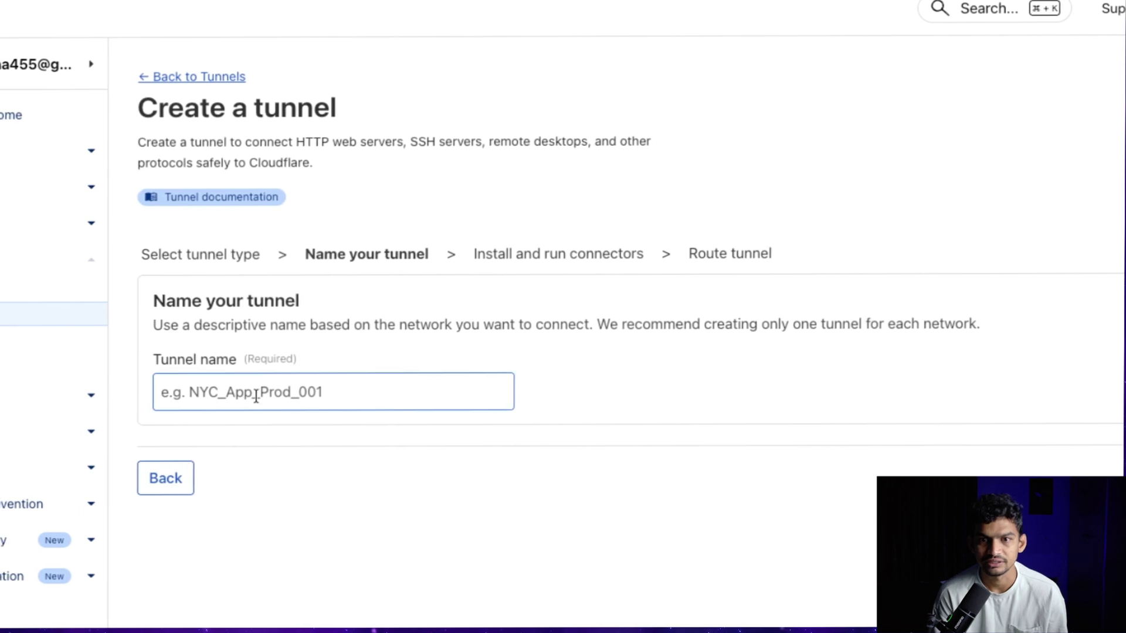
left_click(293, 397)
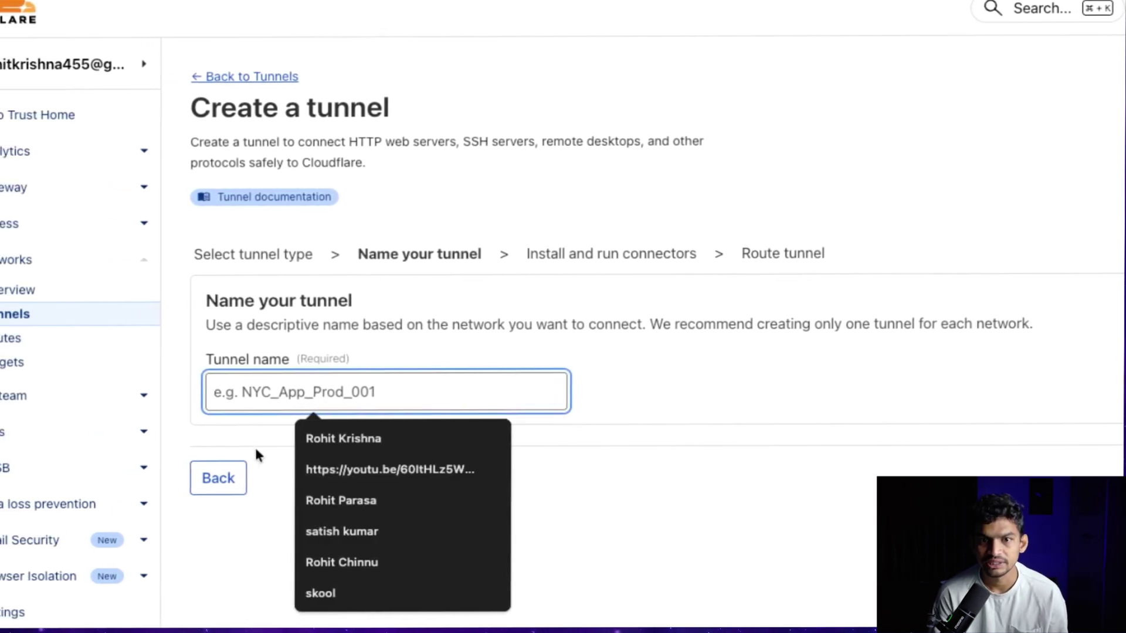
left_click(220, 592)
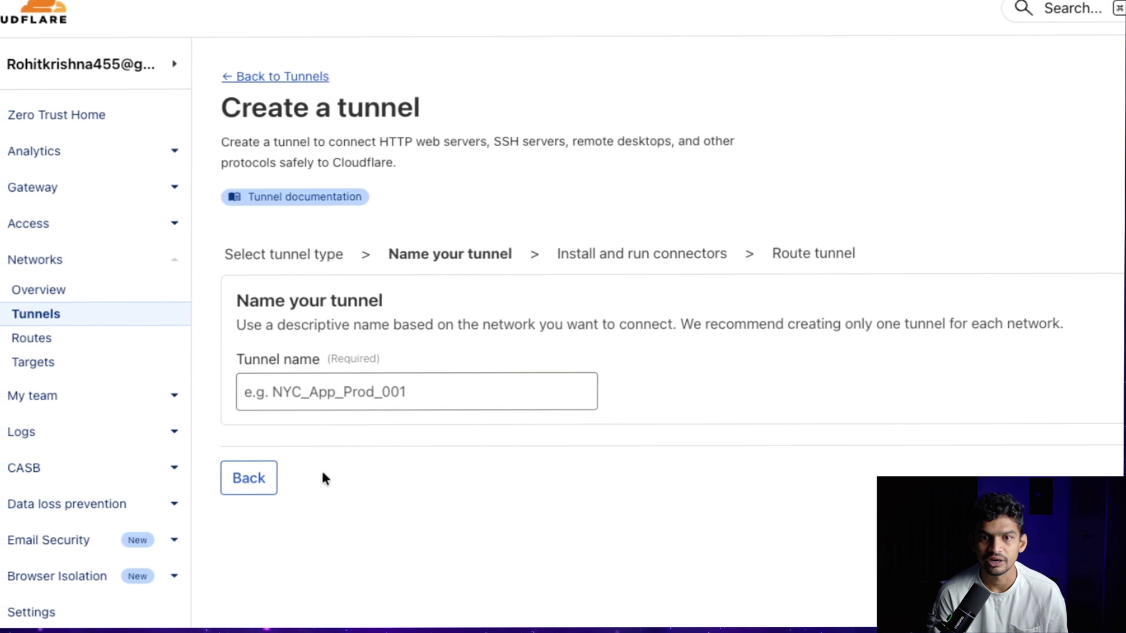
left_click(330, 398)
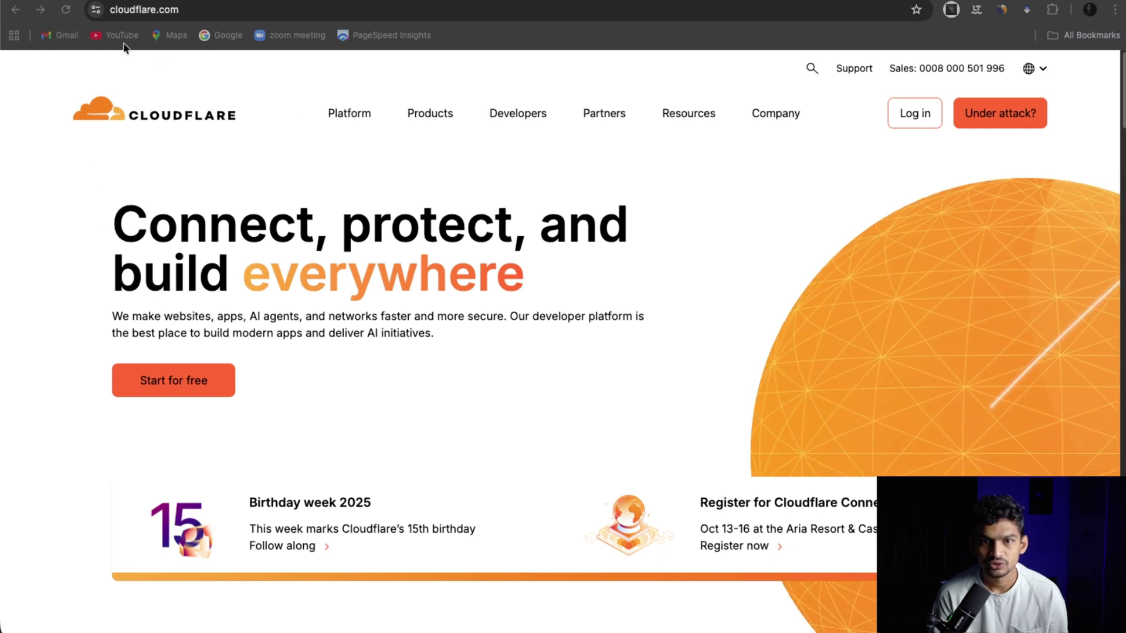
Go to cloudflare.com, start a free account to reach the dashboard, and decline saving the password.
left_click(198, 11)
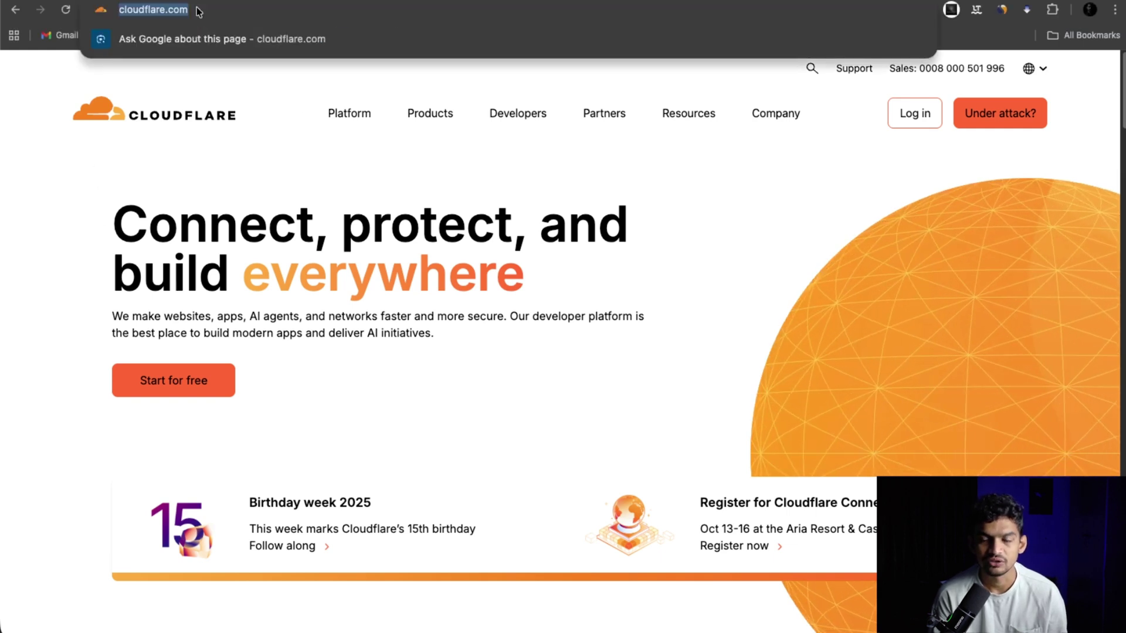
left_click(198, 11)
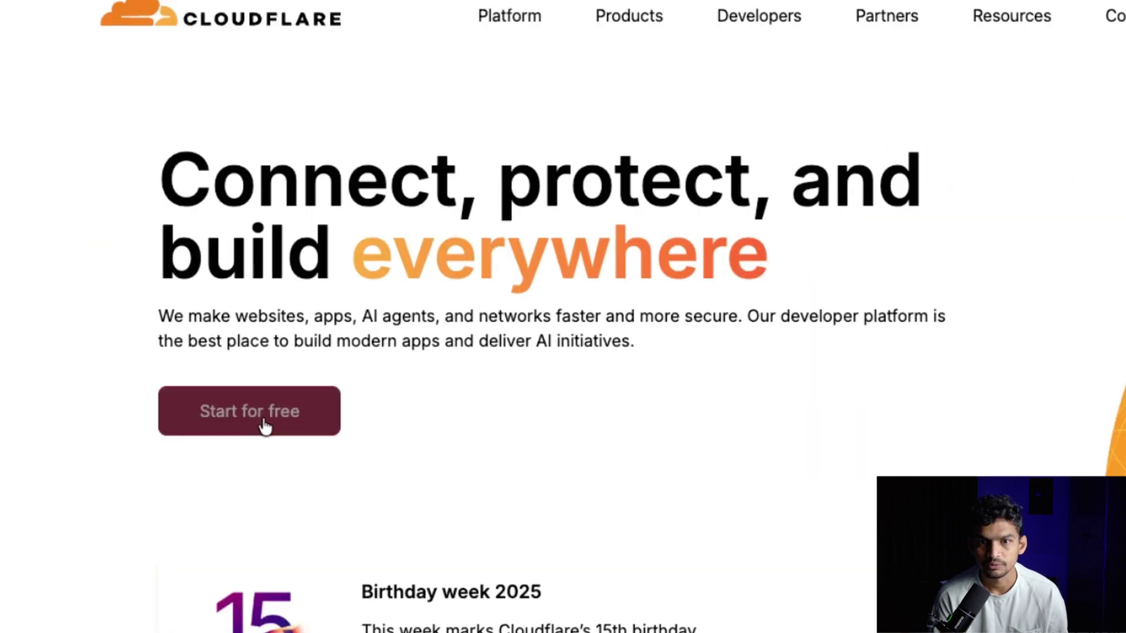
left_click(184, 389)
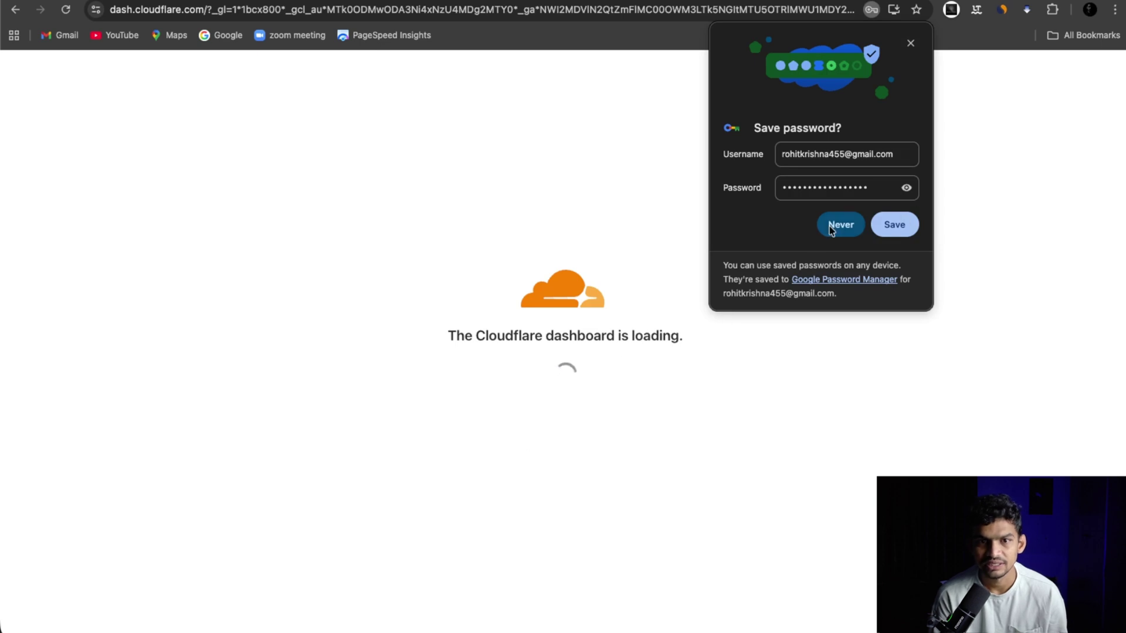
left_click(833, 225)
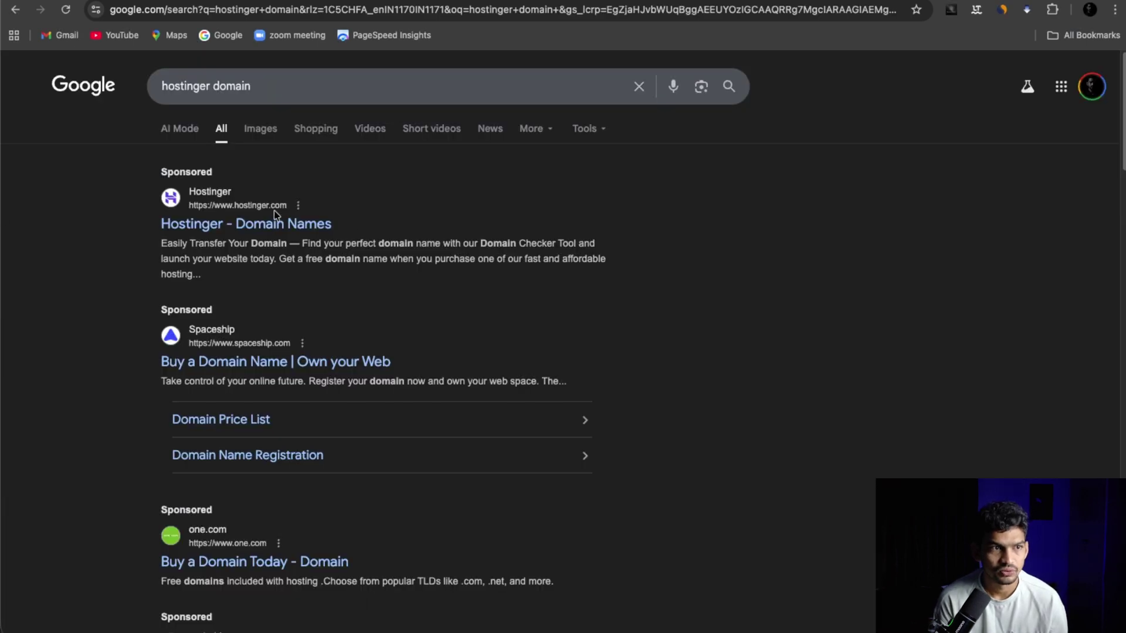
Search Hostinger for rohitkrishnaa.com and add the .com domain to the cart.
left_click(276, 227)
type("rohitkrishn")
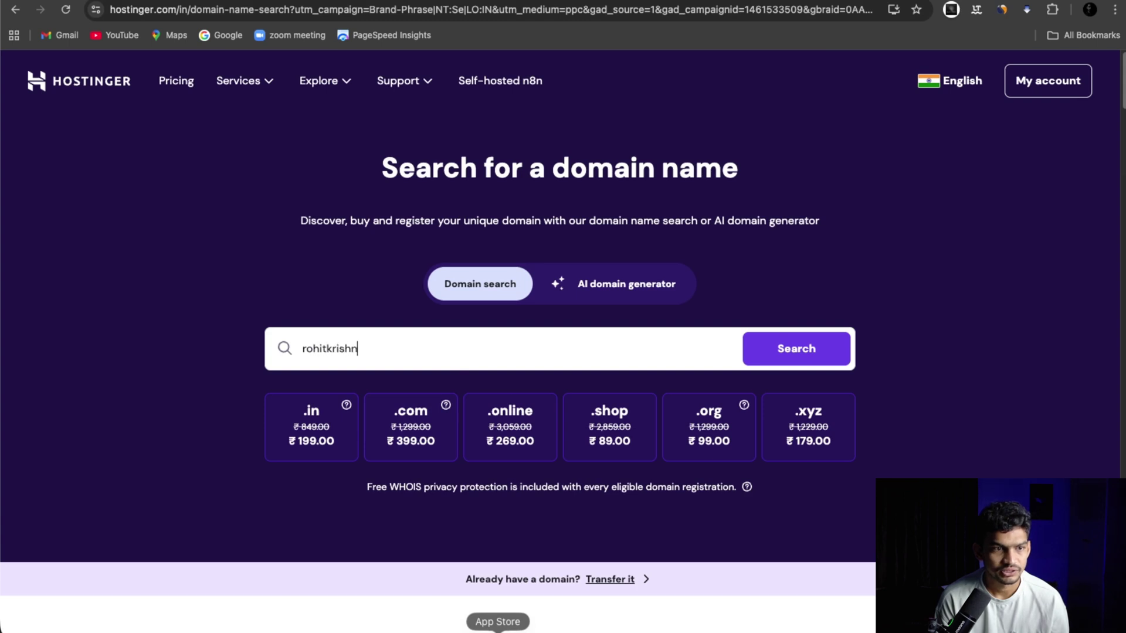
type("aa.com")
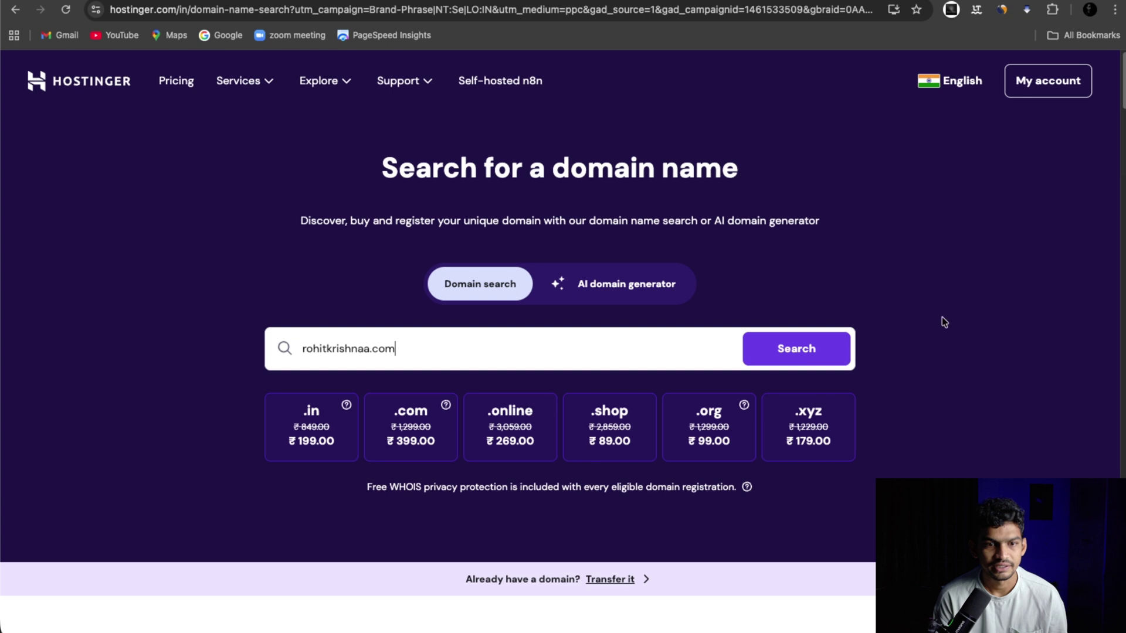
left_click(827, 358)
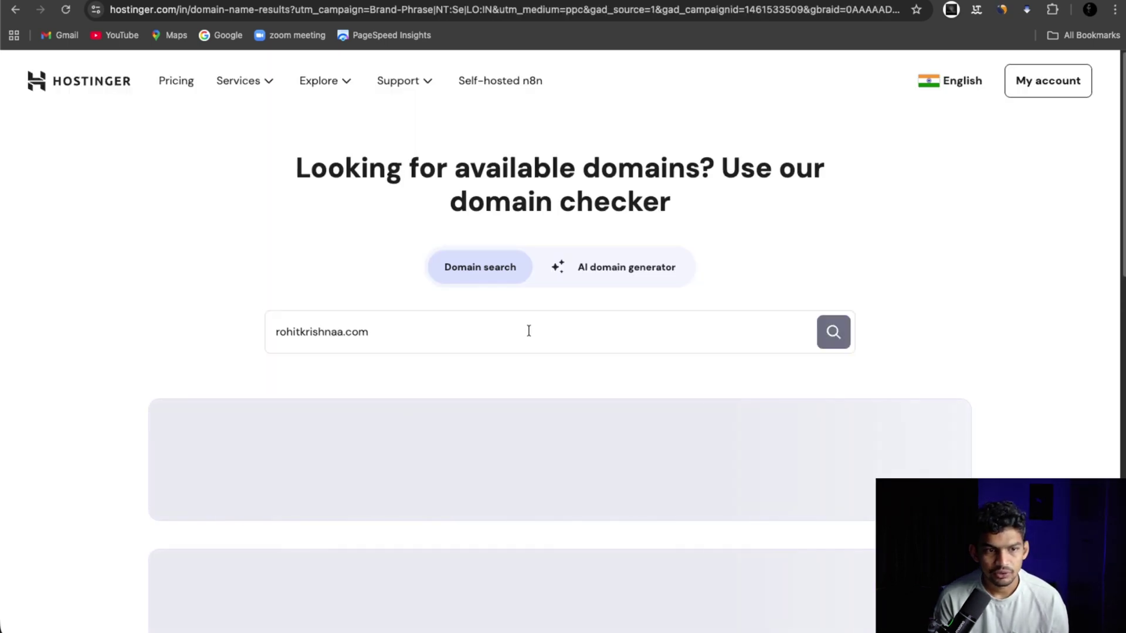
scroll(527, 331, "down", 3)
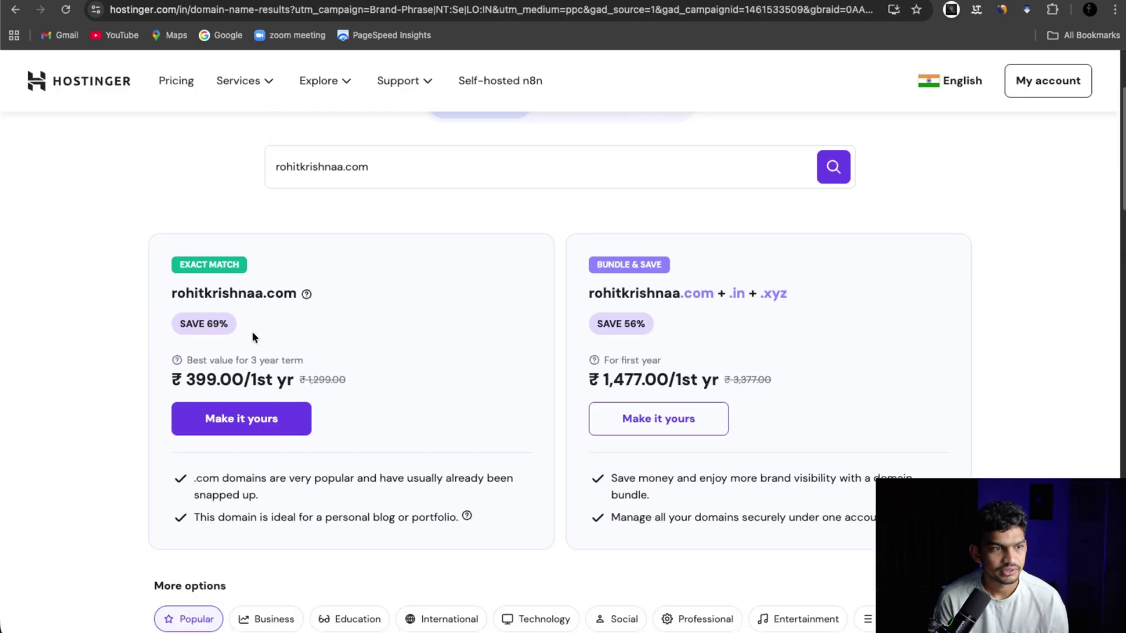
left_click(251, 419)
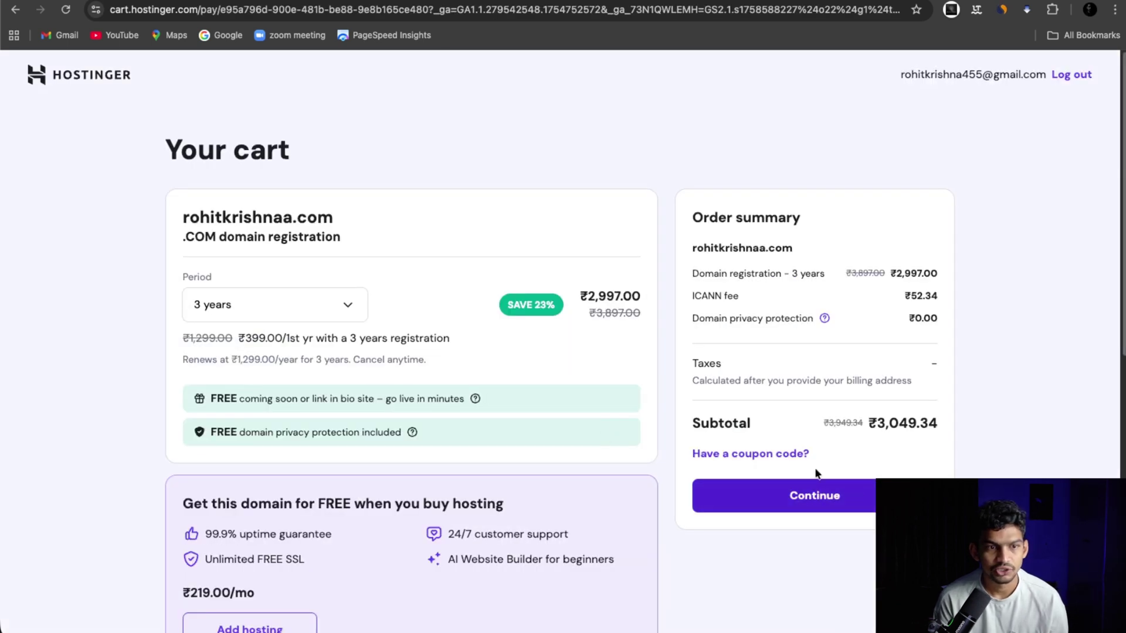
Set the domain registration period to 3 years and proceed to checkout.
left_click(299, 302)
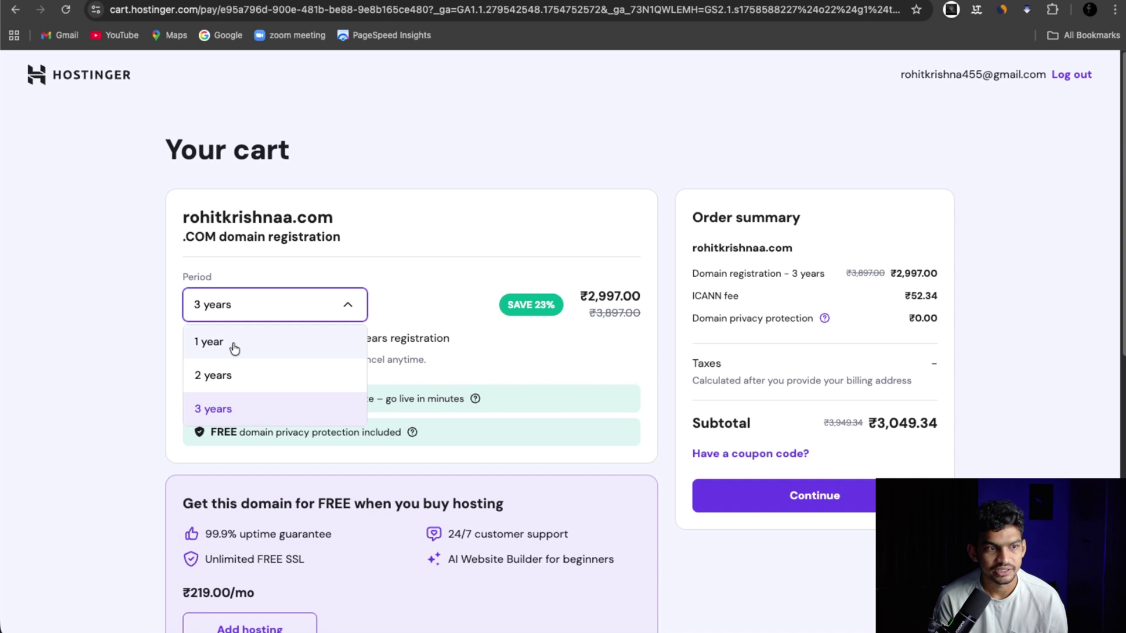
left_click(322, 306)
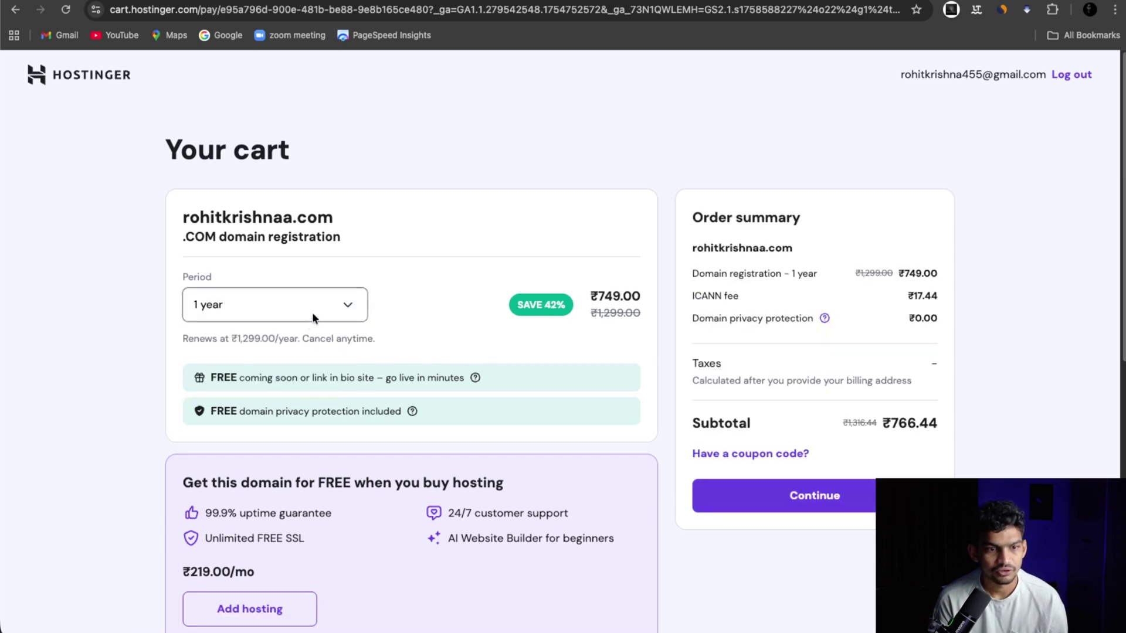
left_click(319, 311)
left_click(276, 409)
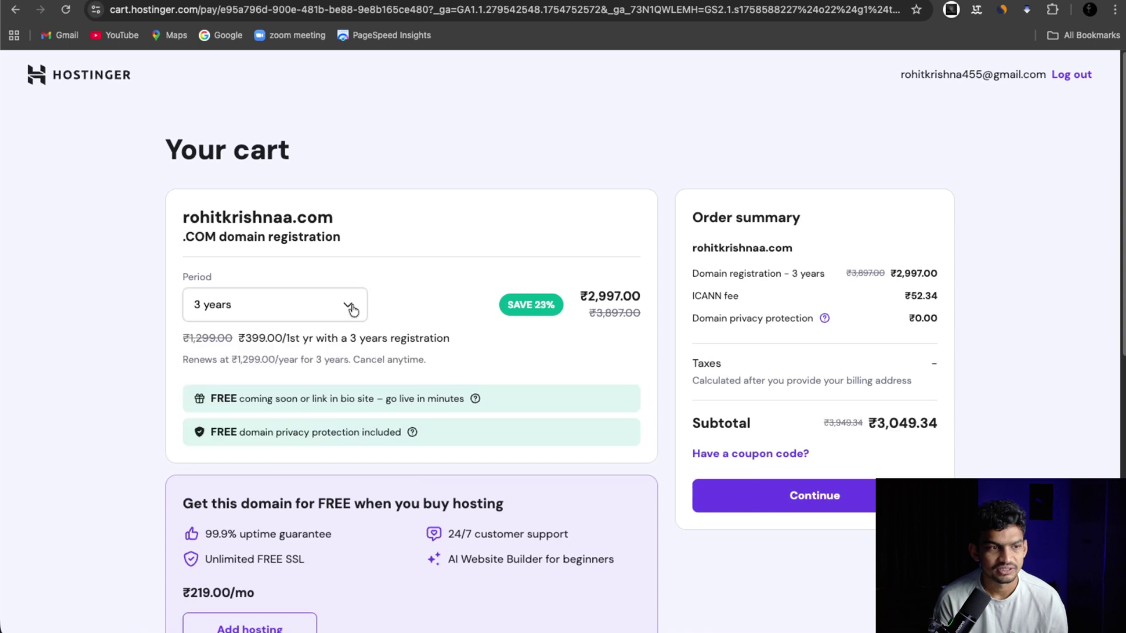
left_click(842, 505)
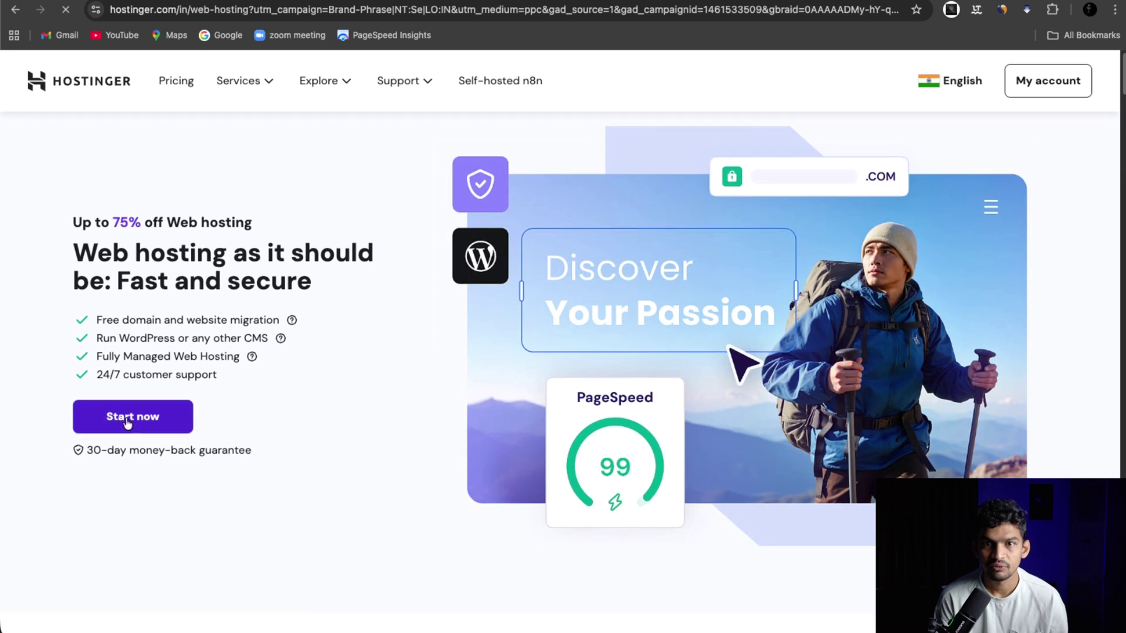
left_click(128, 417)
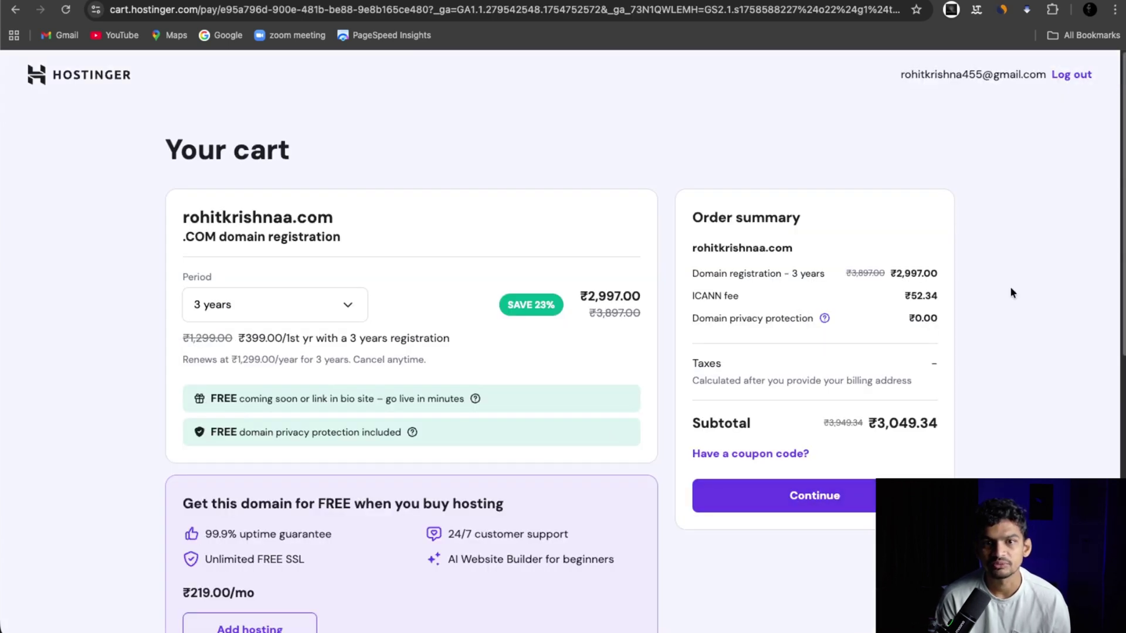
Open the DNS zone settings of the first domain in Hostinger's domain portfolio.
left_click(299, 301)
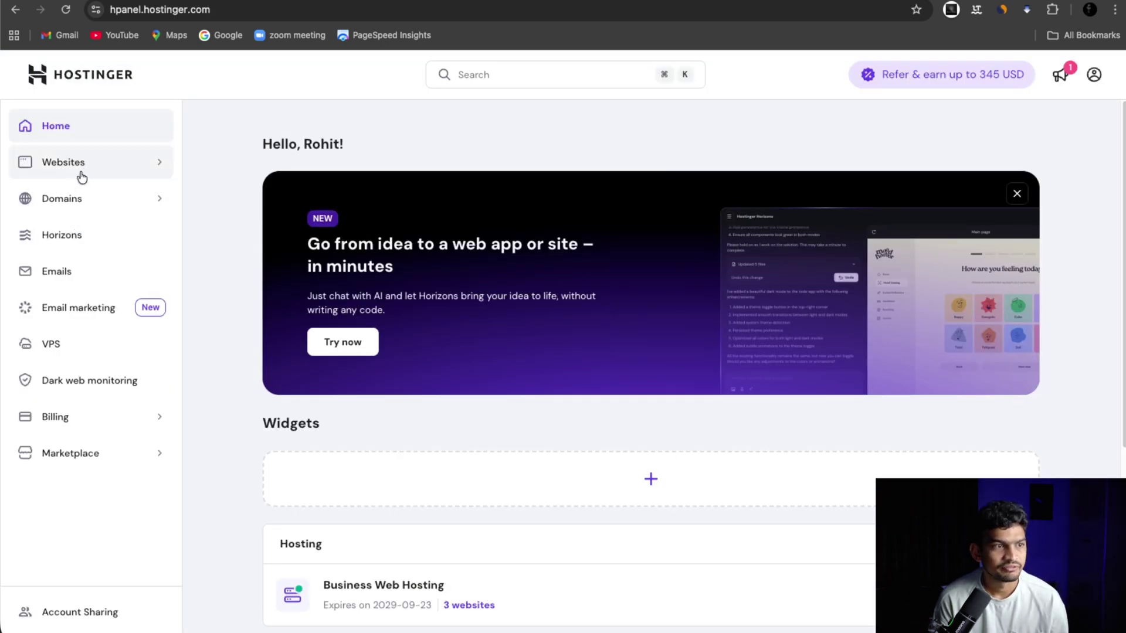
left_click(86, 175)
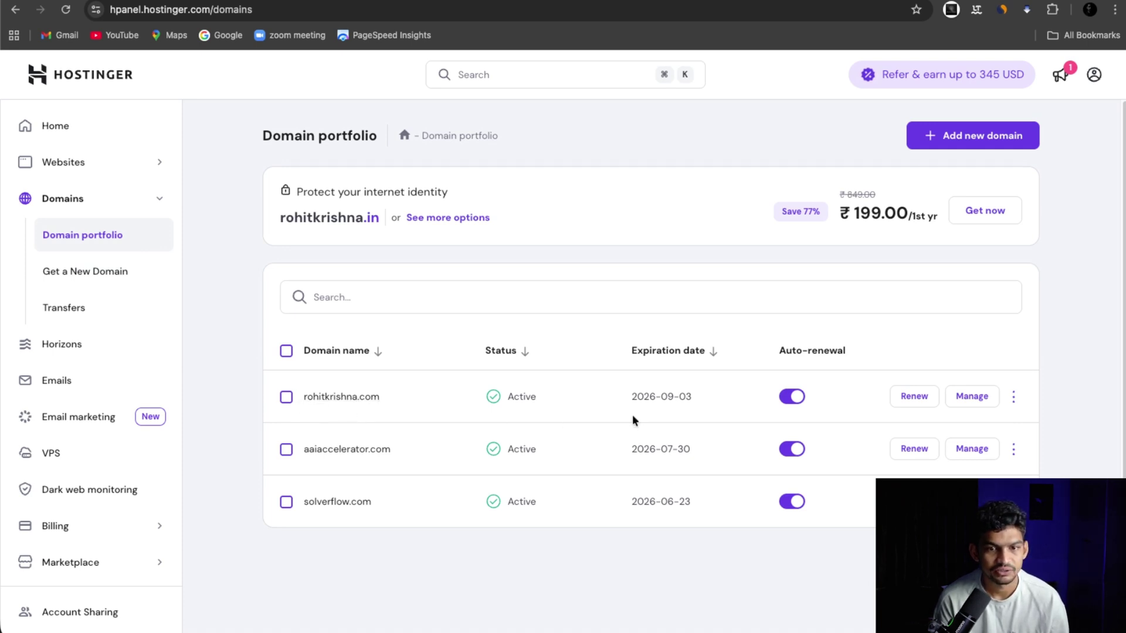
left_click(1013, 397)
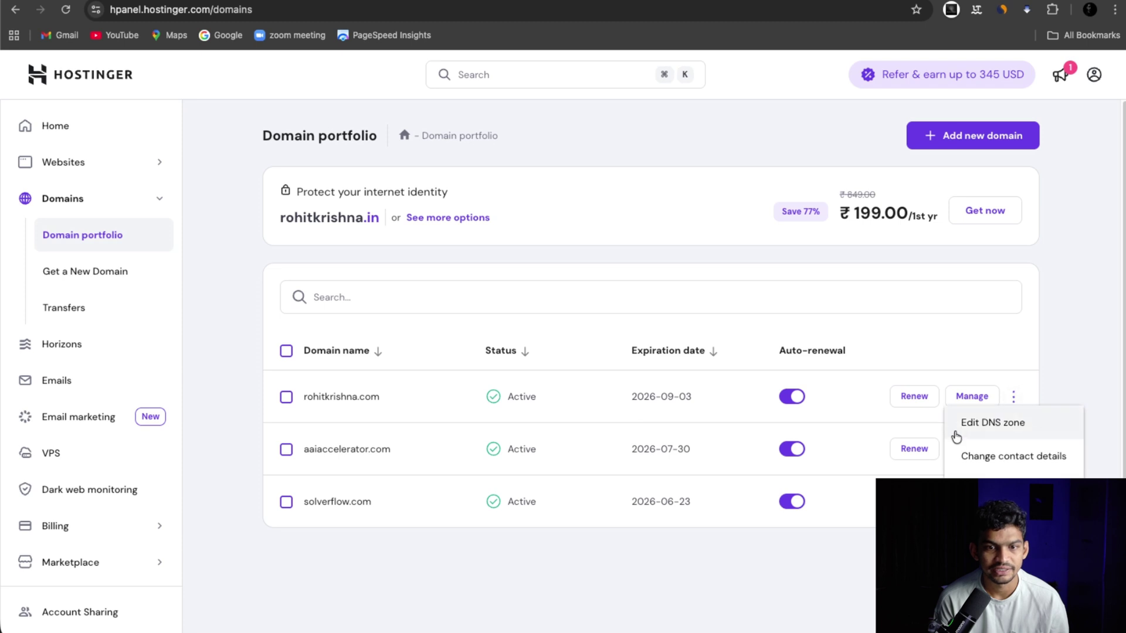
left_click(987, 425)
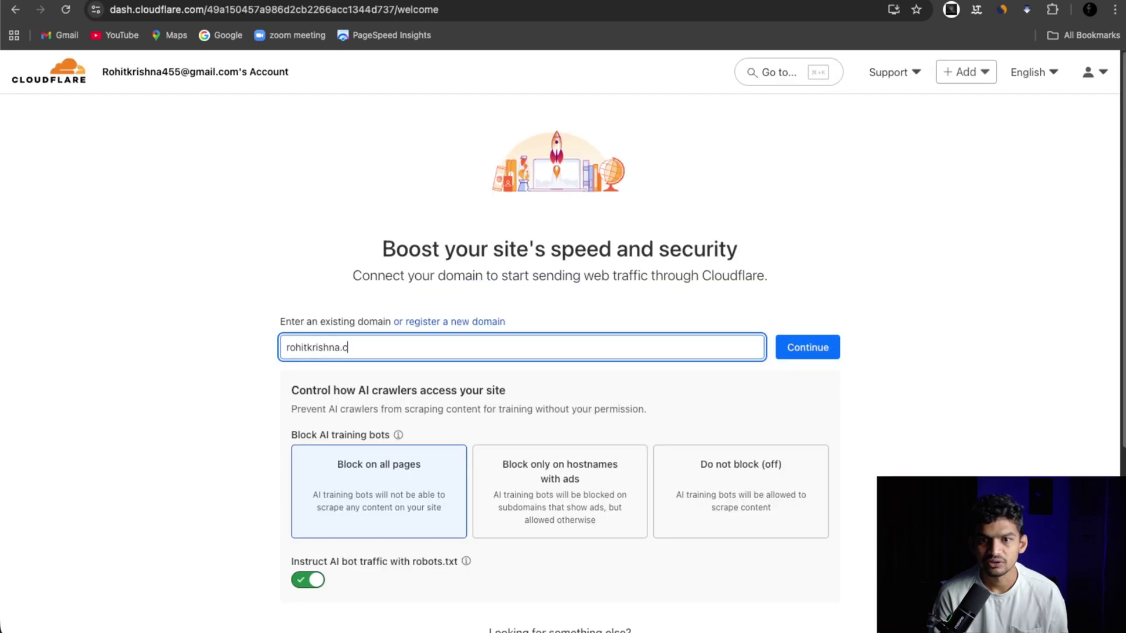
Add rohitkrishna.com to Cloudflare using quick DNS scan and the Free plan.
left_click(794, 352)
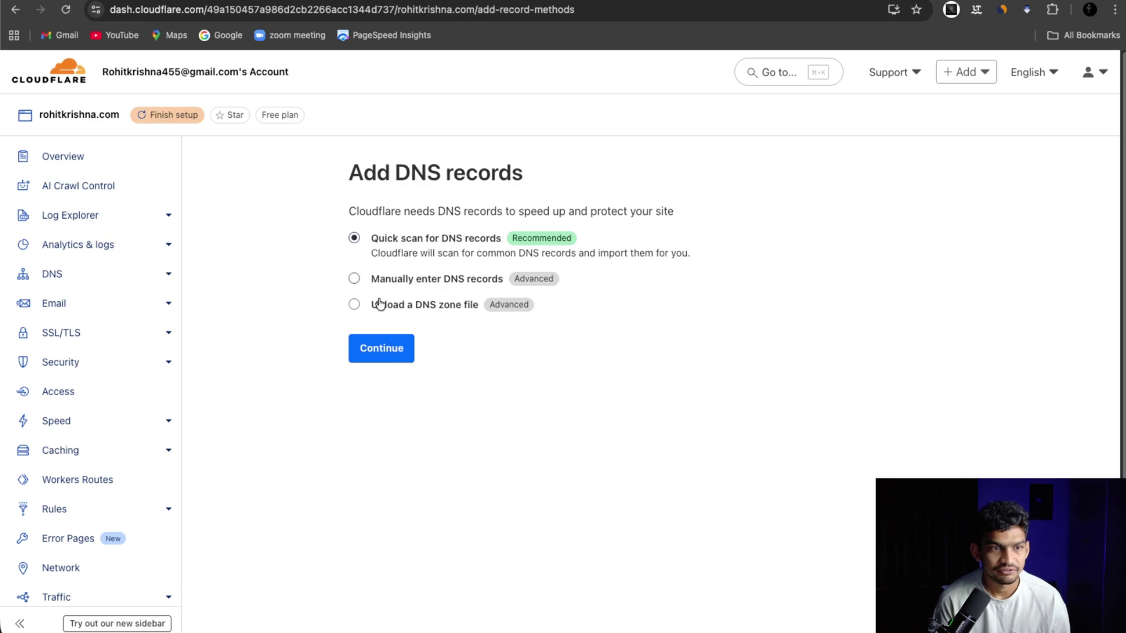
left_click(389, 349)
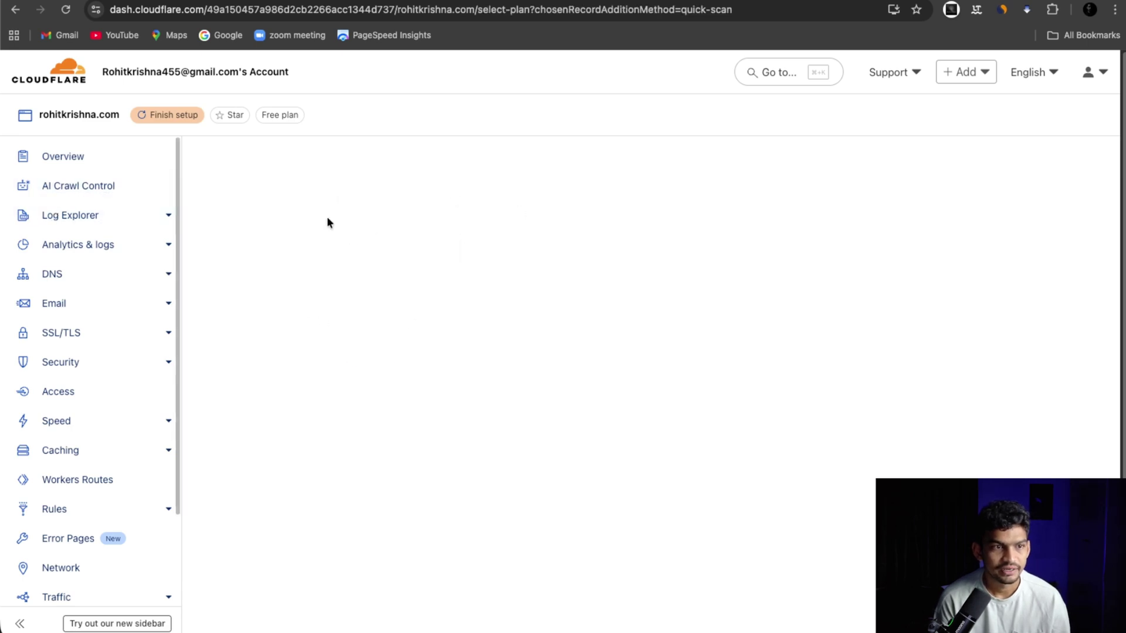
scroll(334, 281, "down", 3)
scroll(333, 281, "up", 4)
left_click(375, 395)
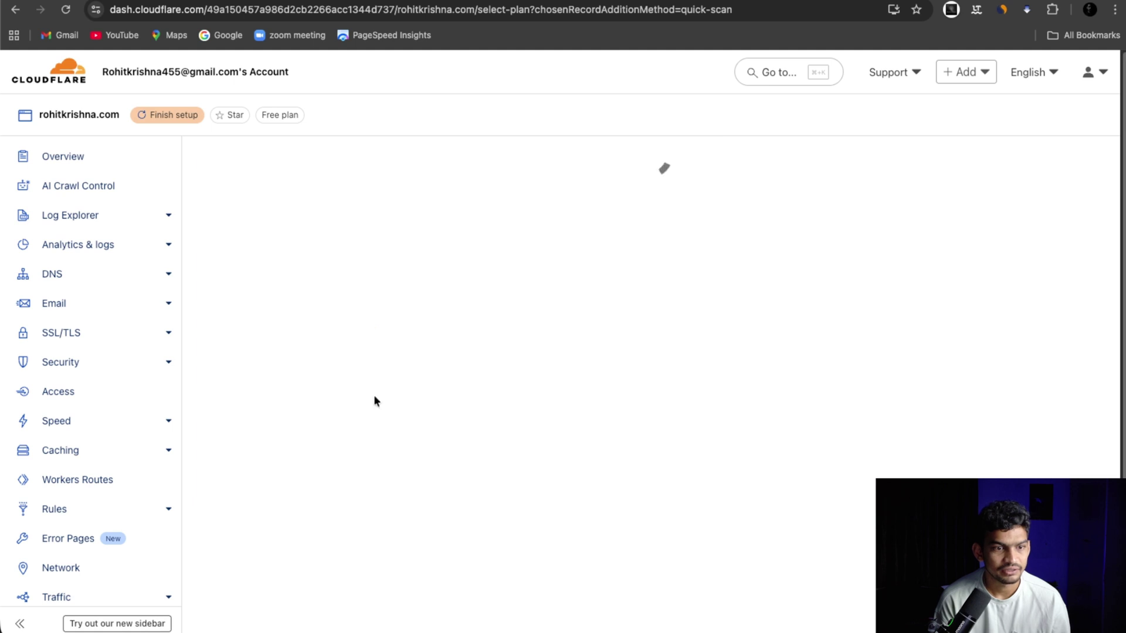
Review the scanned records: 3 A, 2 AAAA, 12 CAA, 1 CNAME and 2 NS.
scroll(535, 284, "down", 5)
scroll(548, 280, "down", 1)
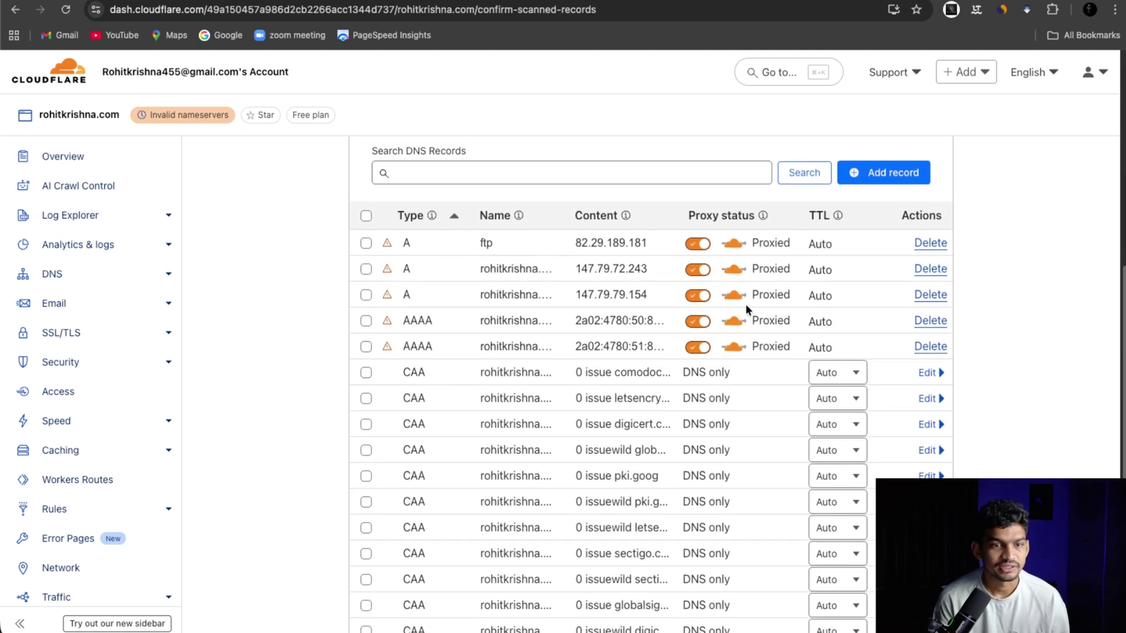
scroll(677, 400, "down", 5)
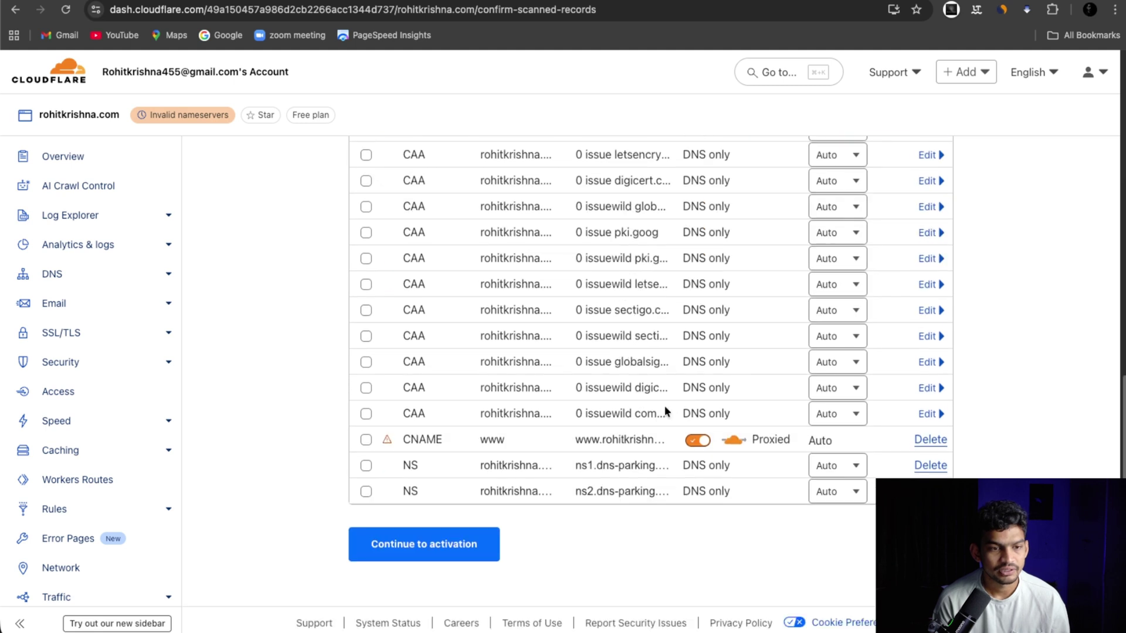
scroll(528, 461, "up", 10)
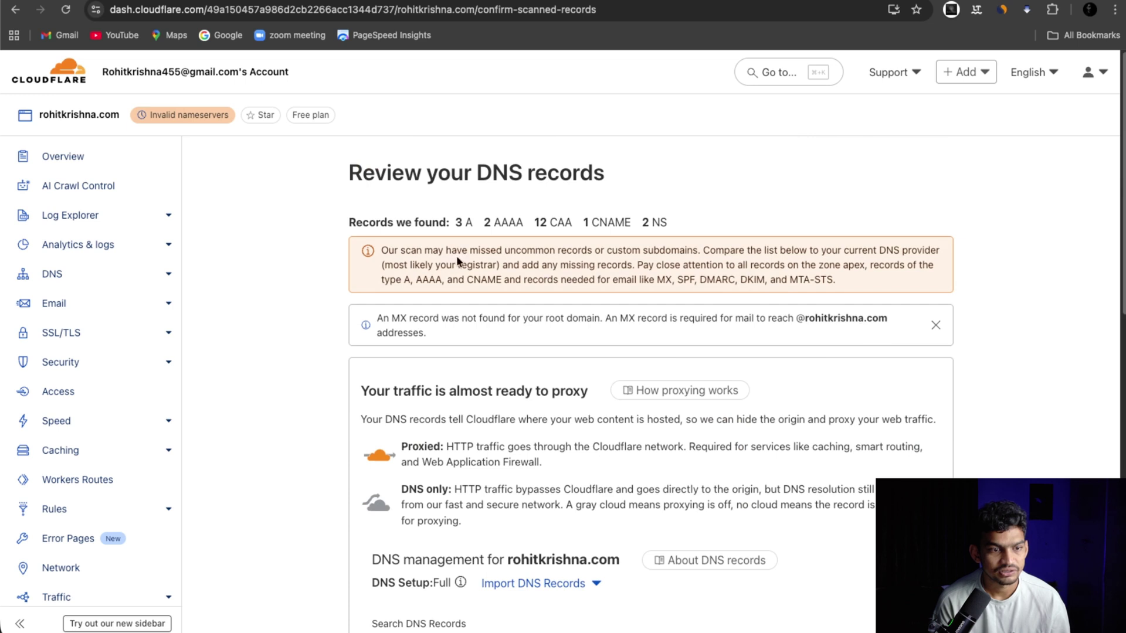
scroll(459, 261, "down", 10)
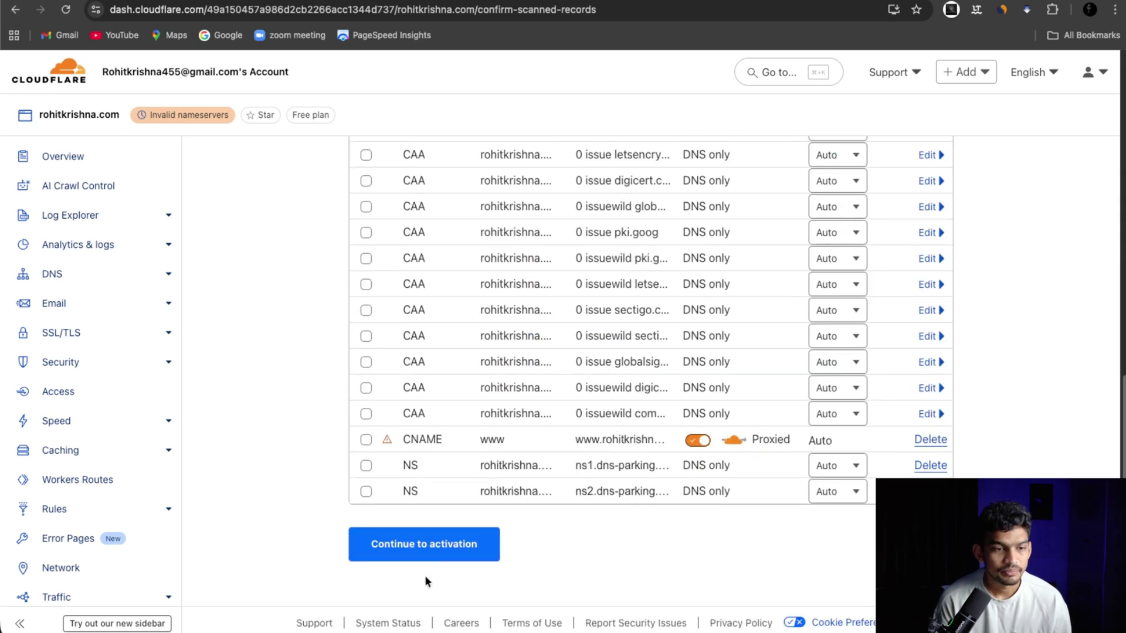
Continue to activation and locate assigned nameservers coby.ns.cloudflare.com and lily.ns.cloudflare.com.
left_click(427, 551)
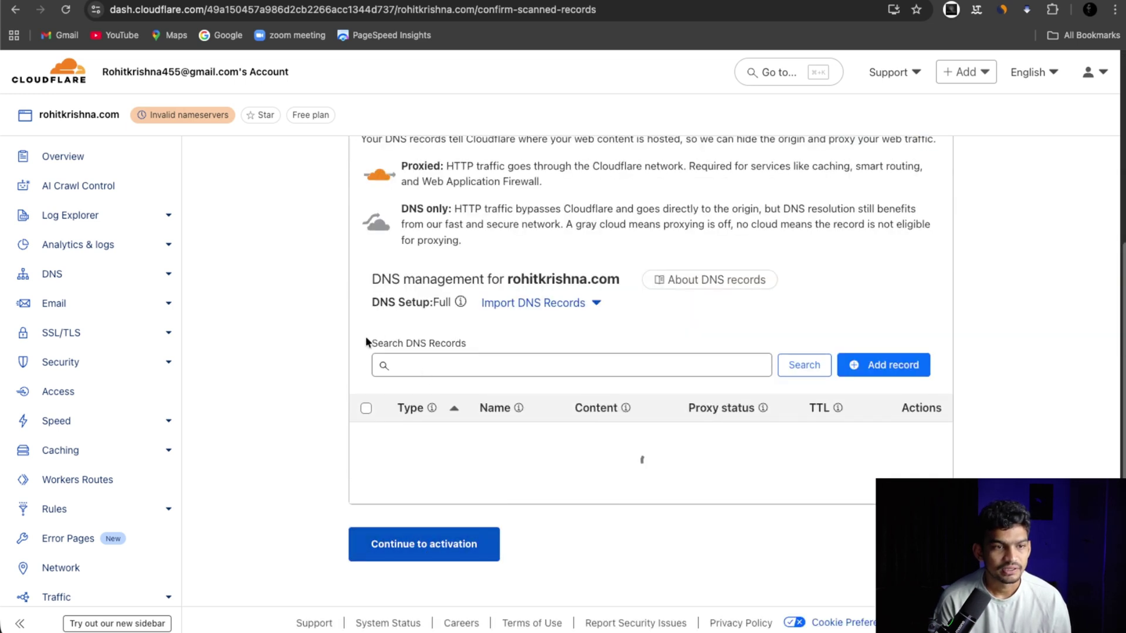
scroll(560, 315, "down", 3)
scroll(560, 315, "up", 2)
scroll(560, 316, "up", 1)
scroll(381, 246, "up", 1)
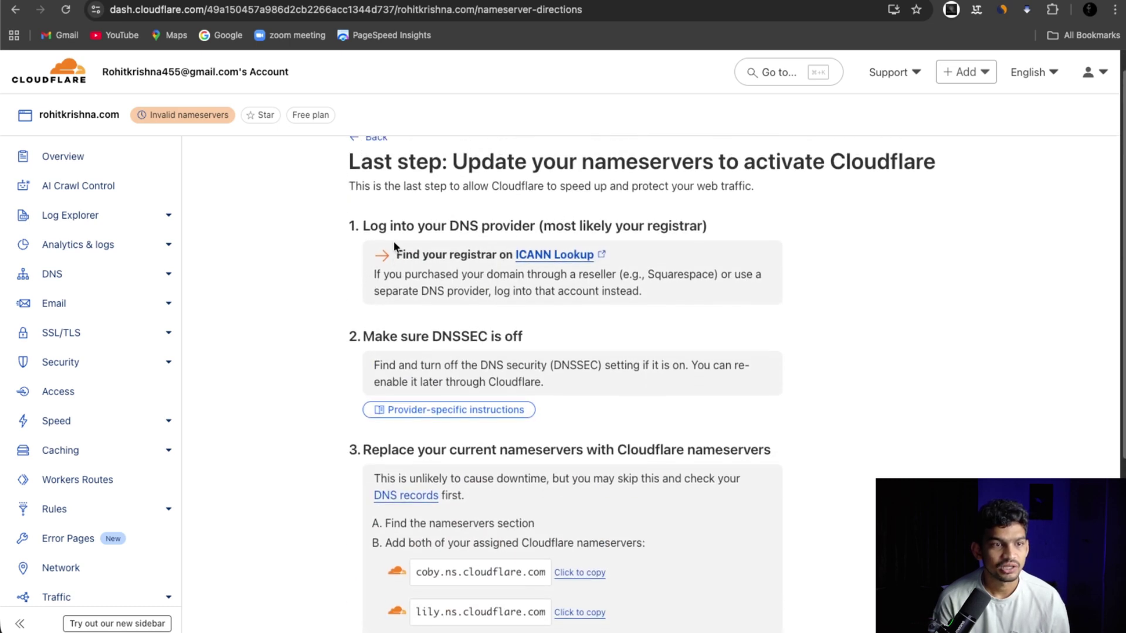
scroll(527, 246, "up", 1)
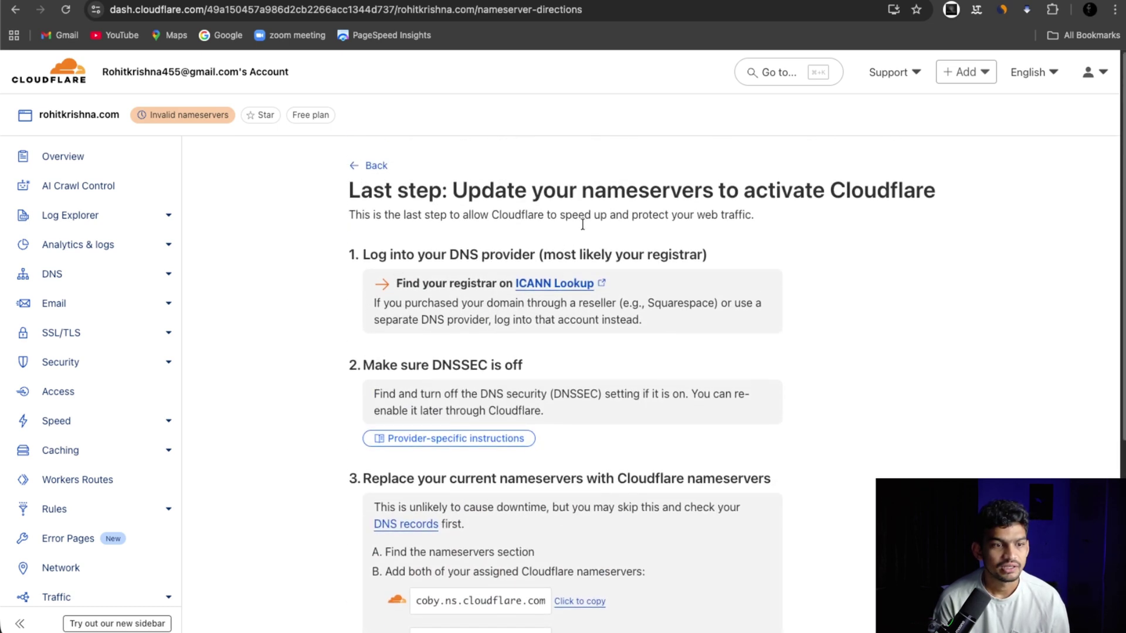
scroll(581, 223, "down", 5)
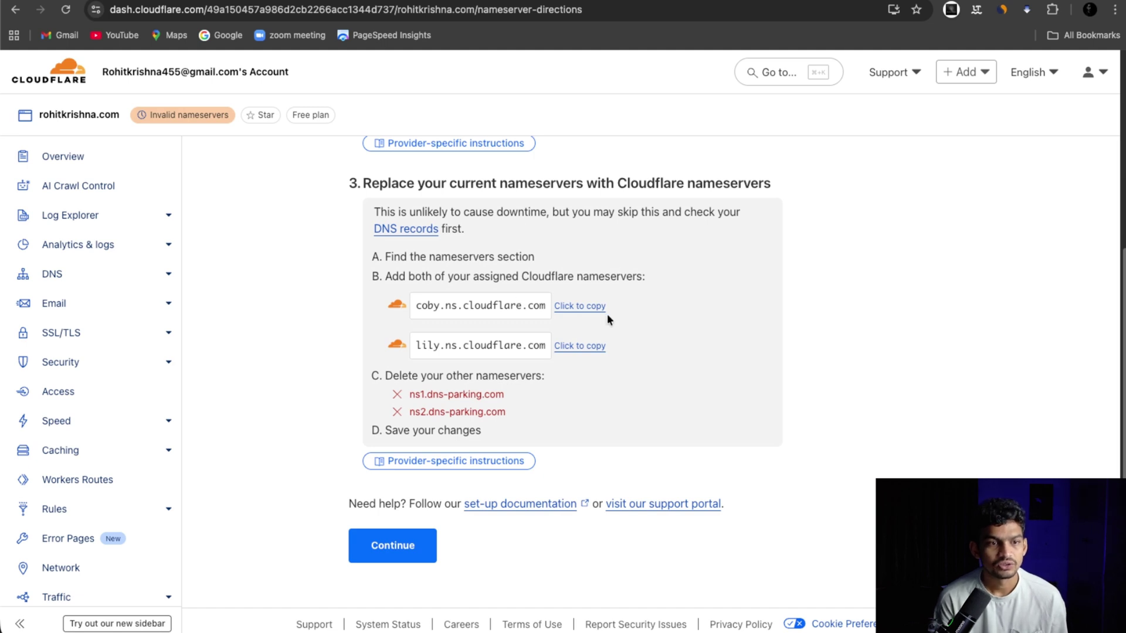
Start changing the domain's nameservers in Hostinger's DNS settings.
left_click(642, 16)
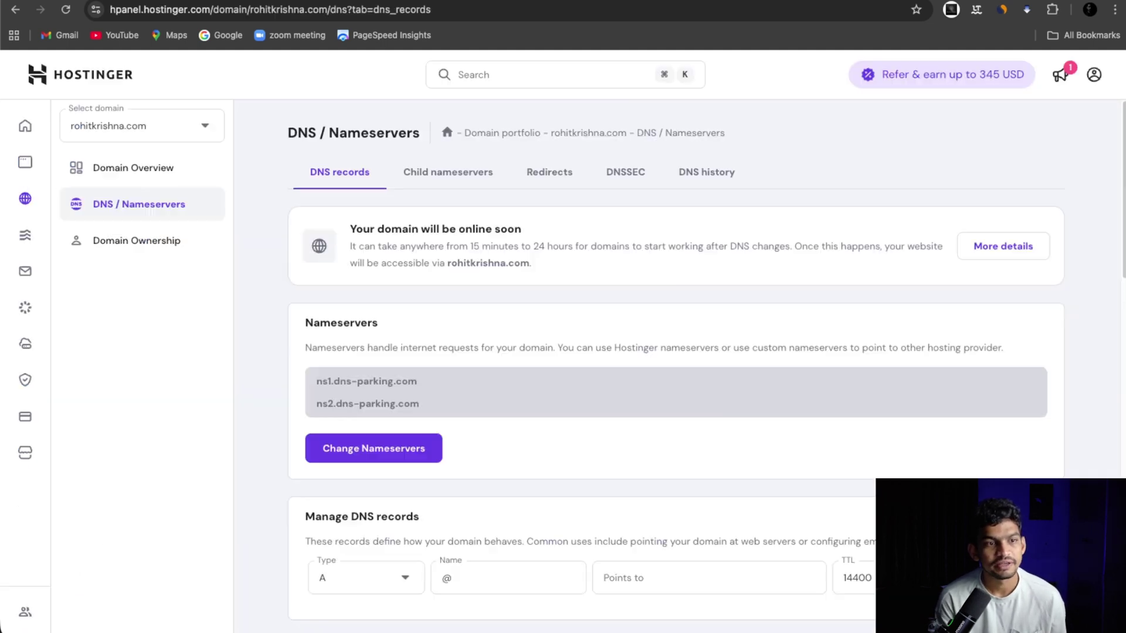
scroll(509, 364, "down", 3)
left_click(407, 368)
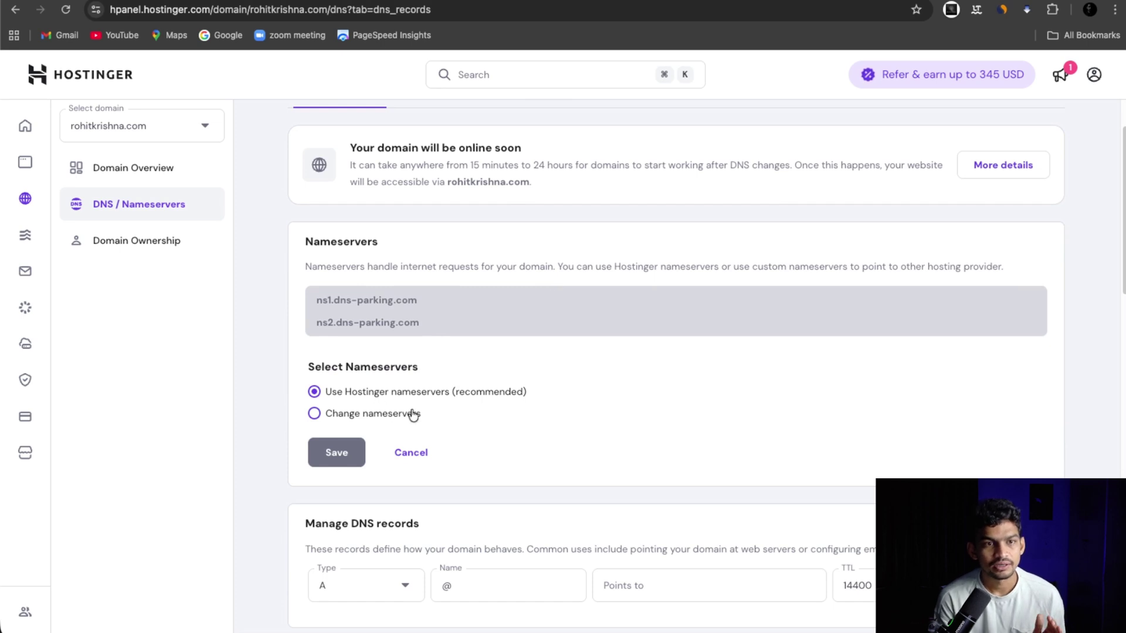
scroll(449, 418, "down", 1)
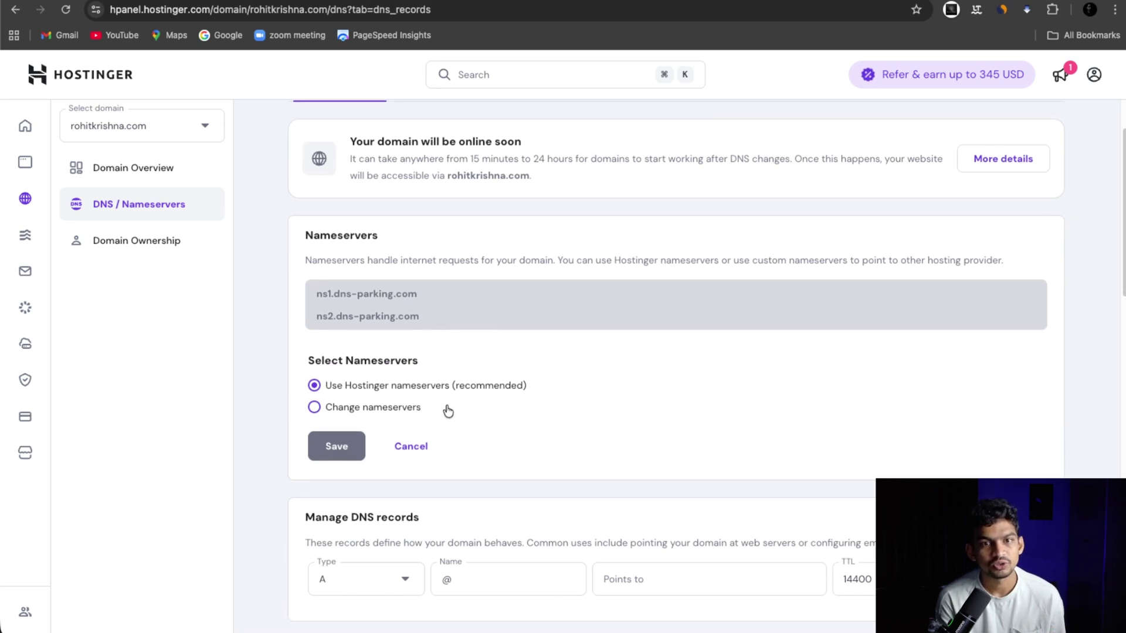
scroll(406, 388, "down", 1)
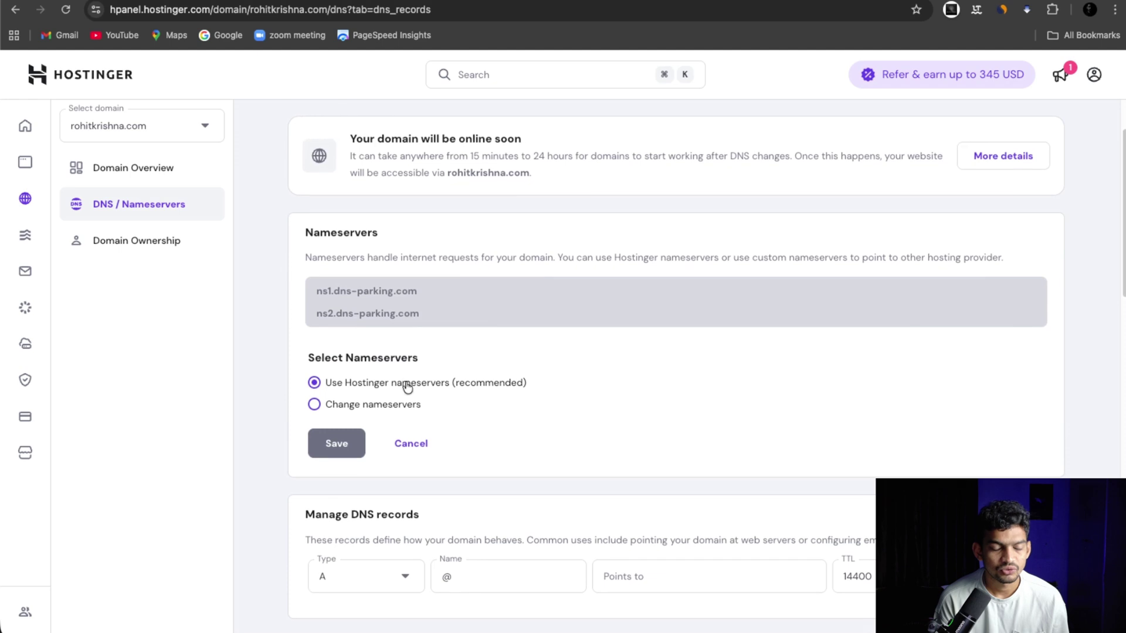
Switch to custom nameservers and set the first to coby.ns.cloudflare.com.
key("ctrl+Tab")
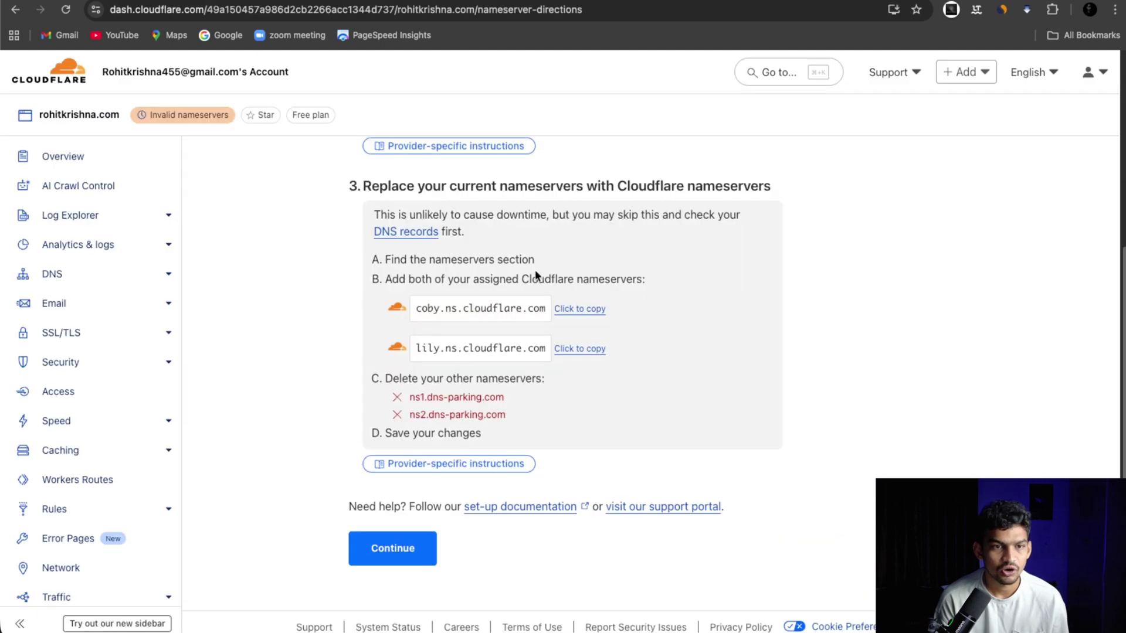
left_click(576, 308)
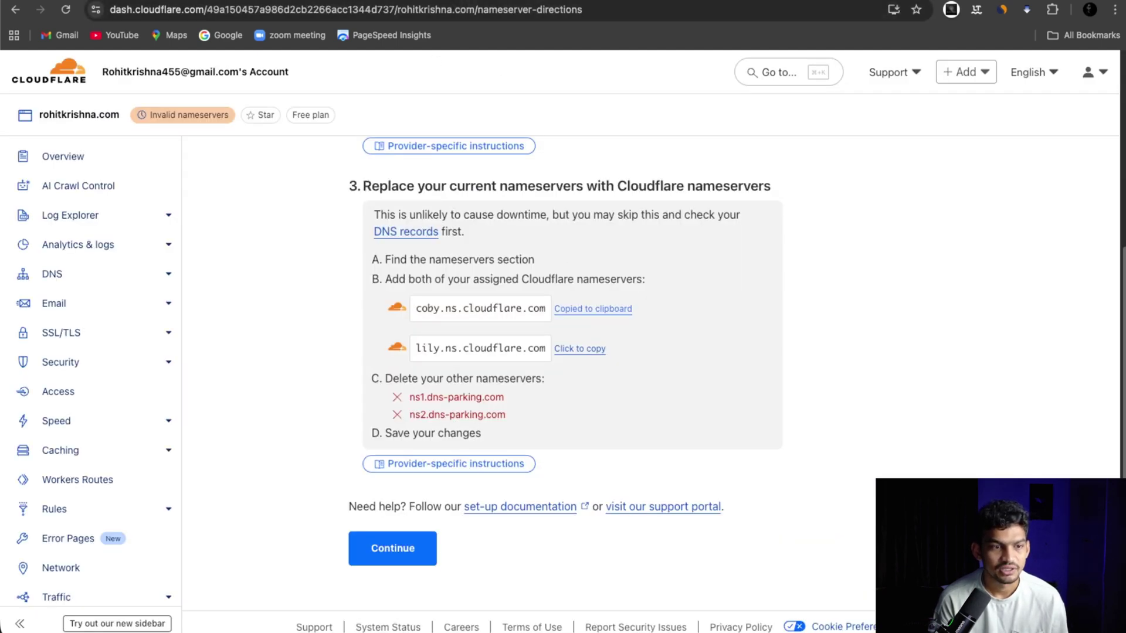
key("ctrl+shift+Tab")
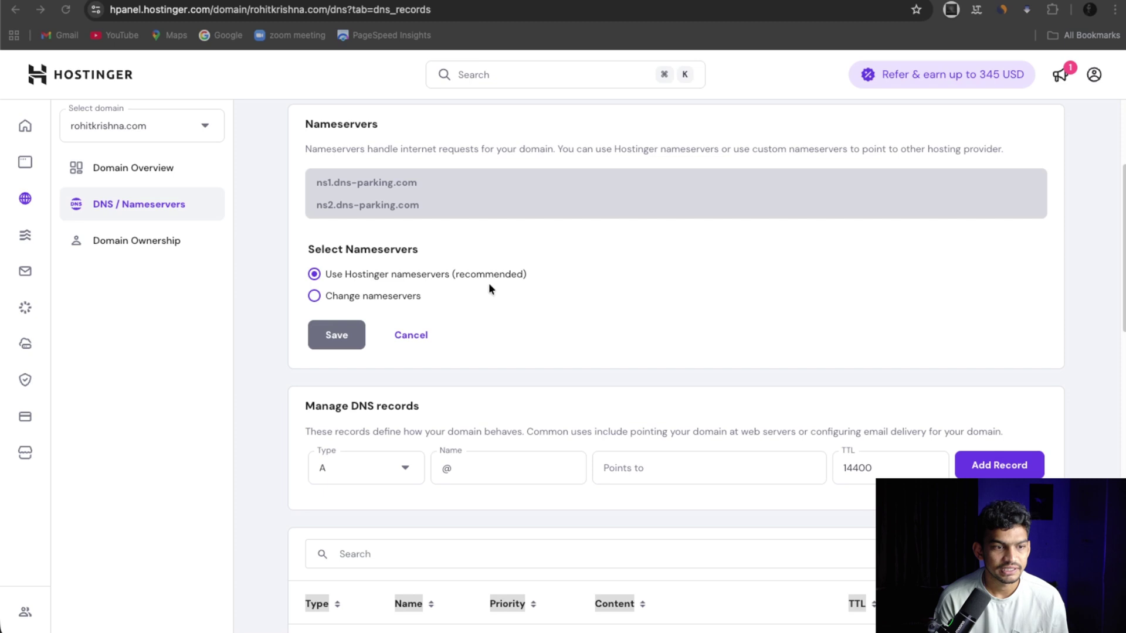
left_click(351, 296)
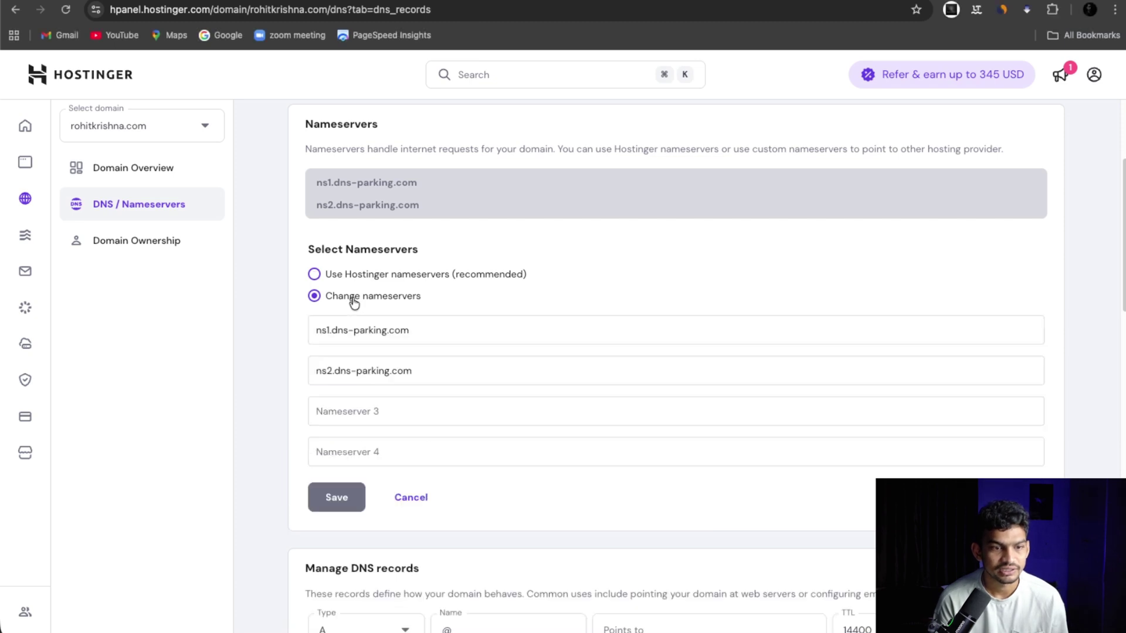
double_click(424, 328)
key("super+a")
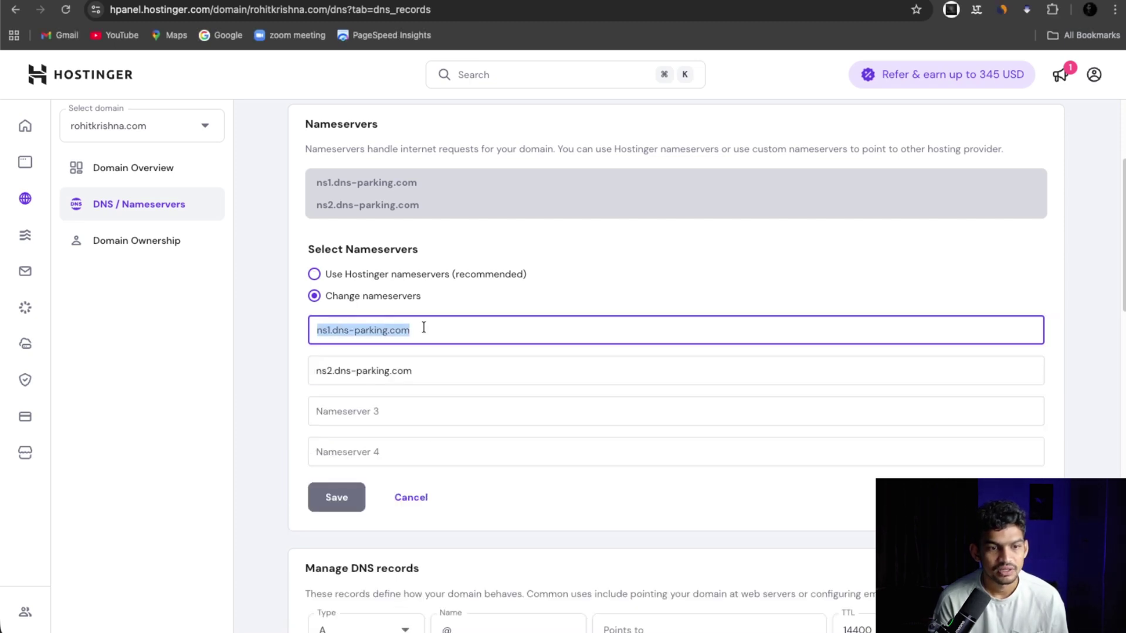
key("super+v")
Replace the second nameserver with lily.ns.cloudflare.com.
key("ctrl+Tab")
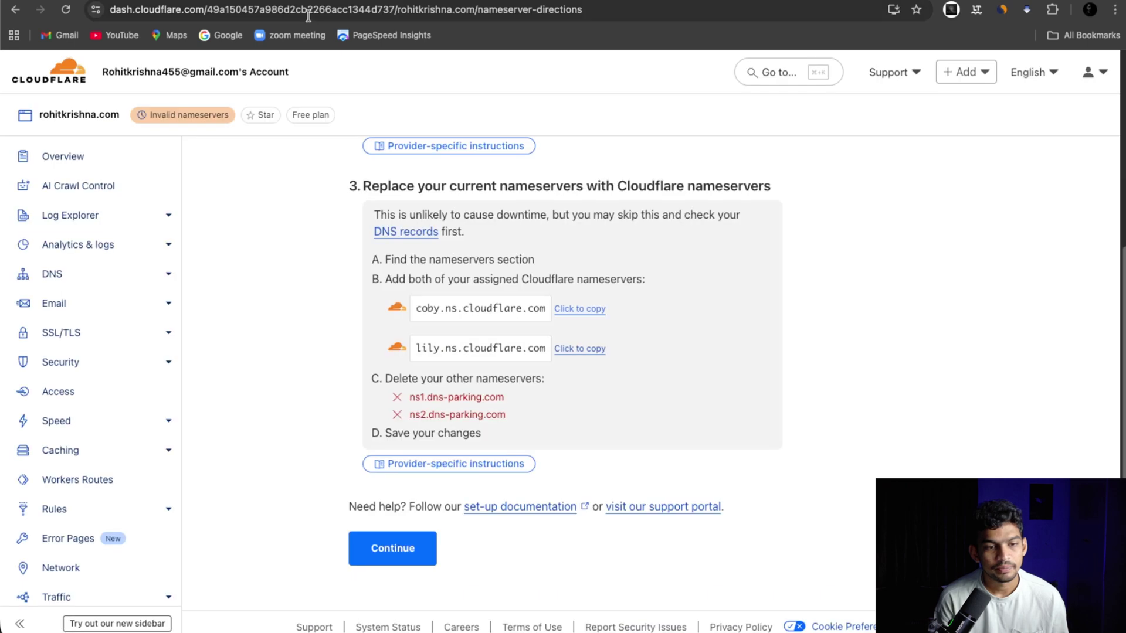
left_click(585, 349)
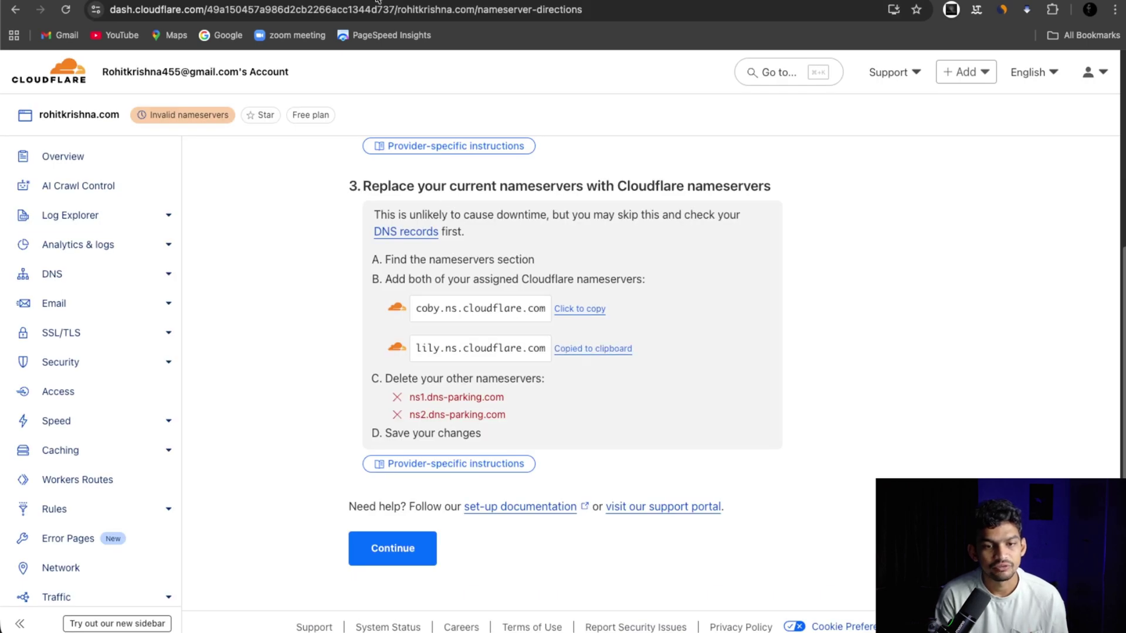
key("ctrl+shift+Tab")
triple_click(426, 368)
key("super+v")
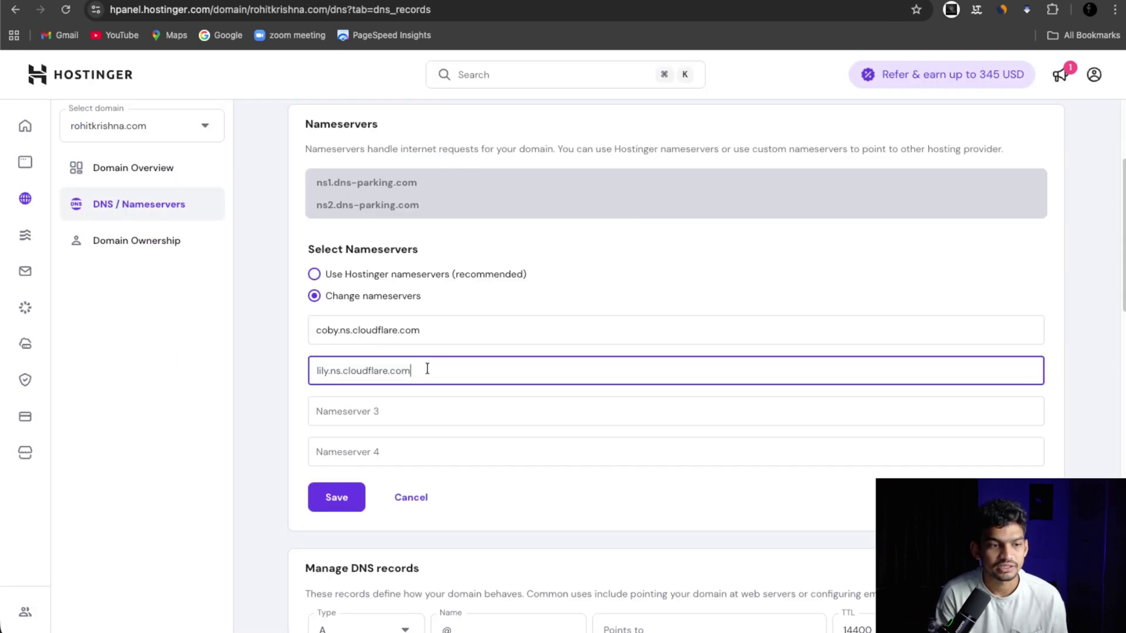
key("ctrl+Tab")
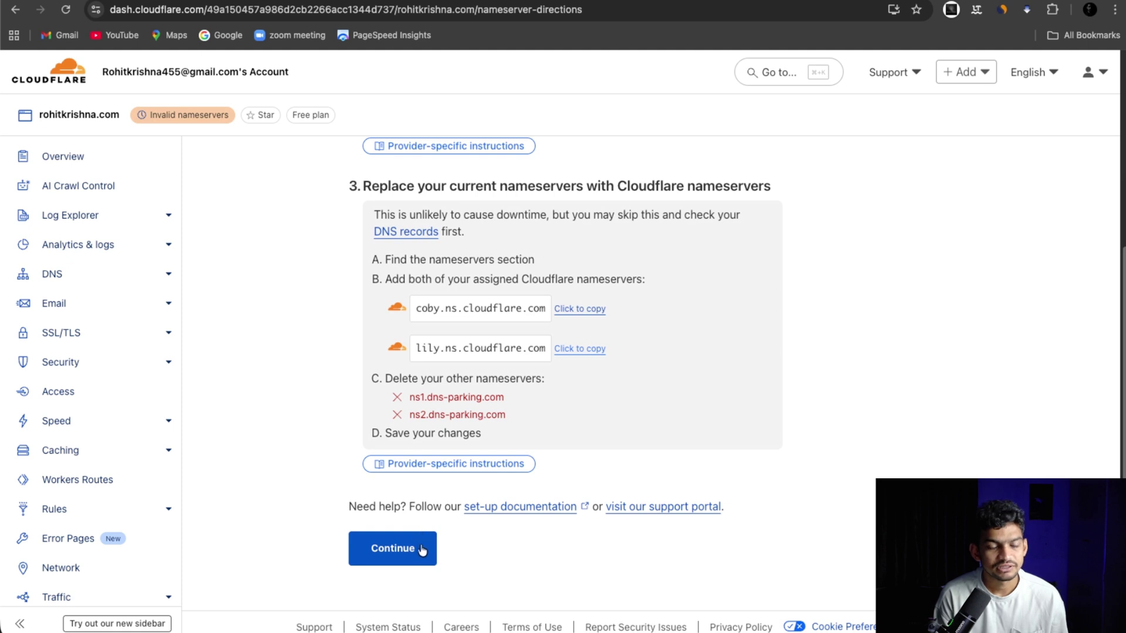
Confirm the nameserver update and view rohitkrishna.com's pending status on the Overview page.
left_click(406, 548)
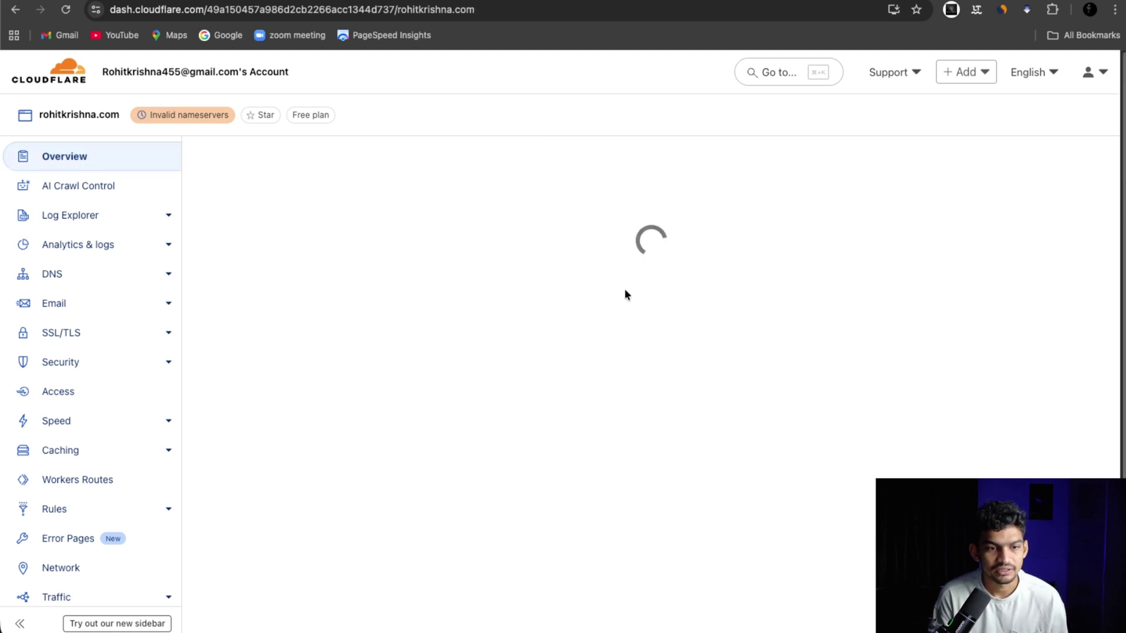
scroll(452, 264, "down", 2)
scroll(469, 264, "down", 8)
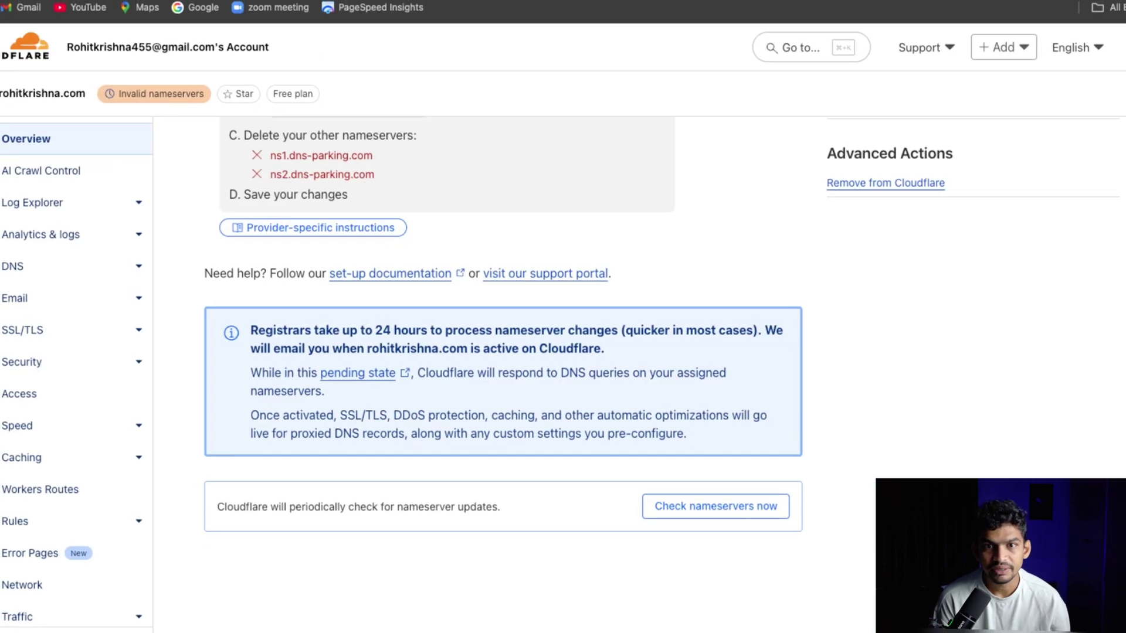
Check rohitkrishna.com's DNS propagation on whatsmydns.net in a new tab.
key("super+t")
left_click(476, 3)
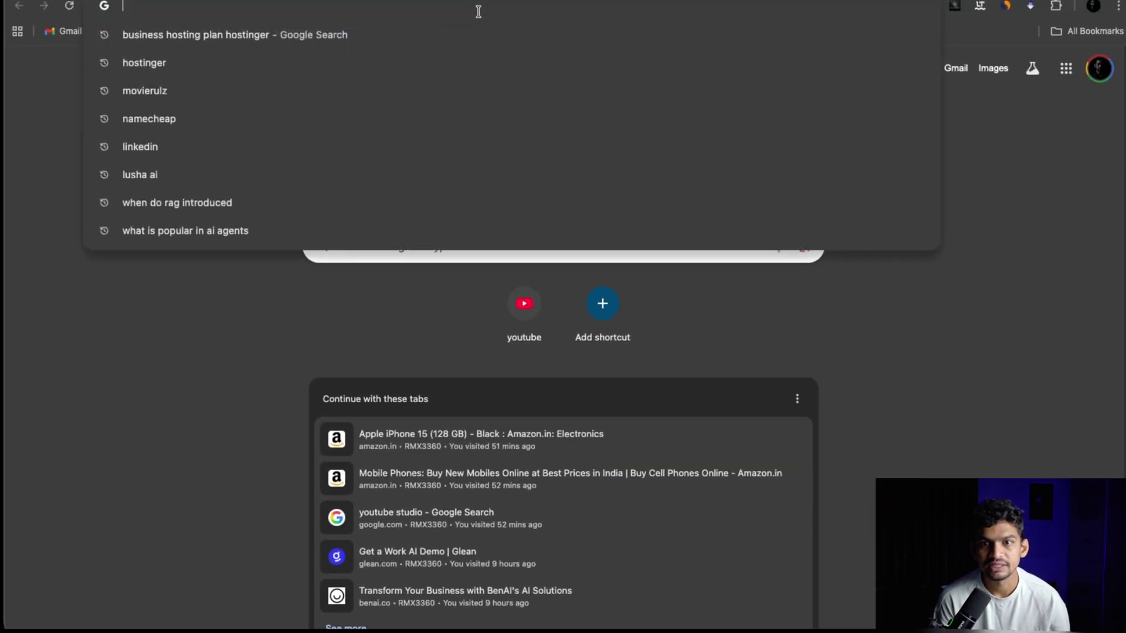
type("whatsmydns.net")
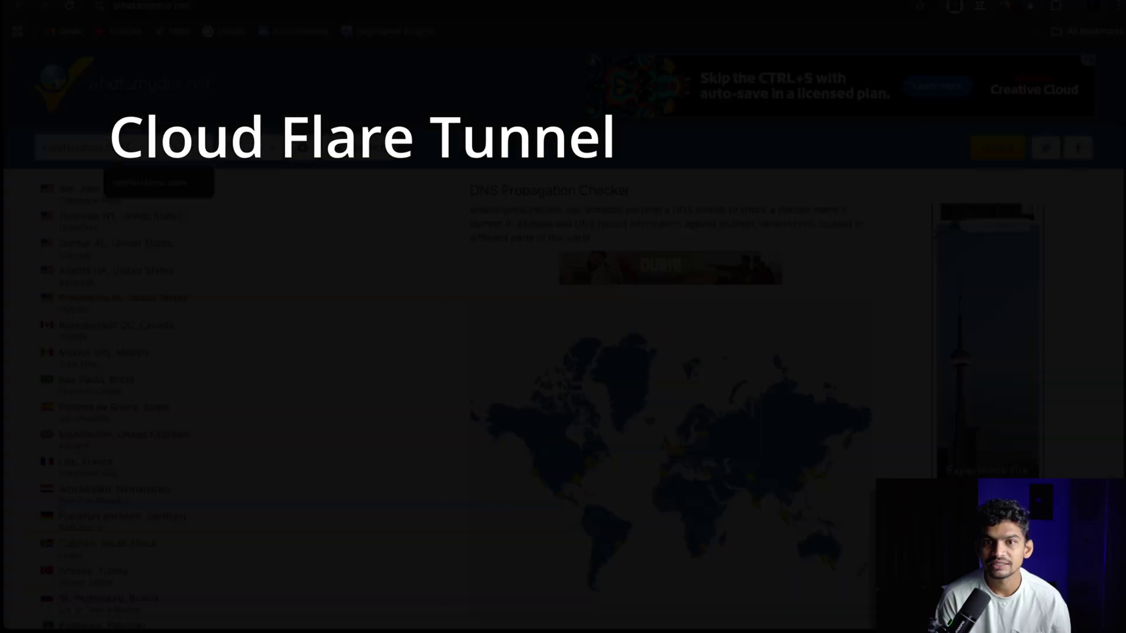
key("Return")
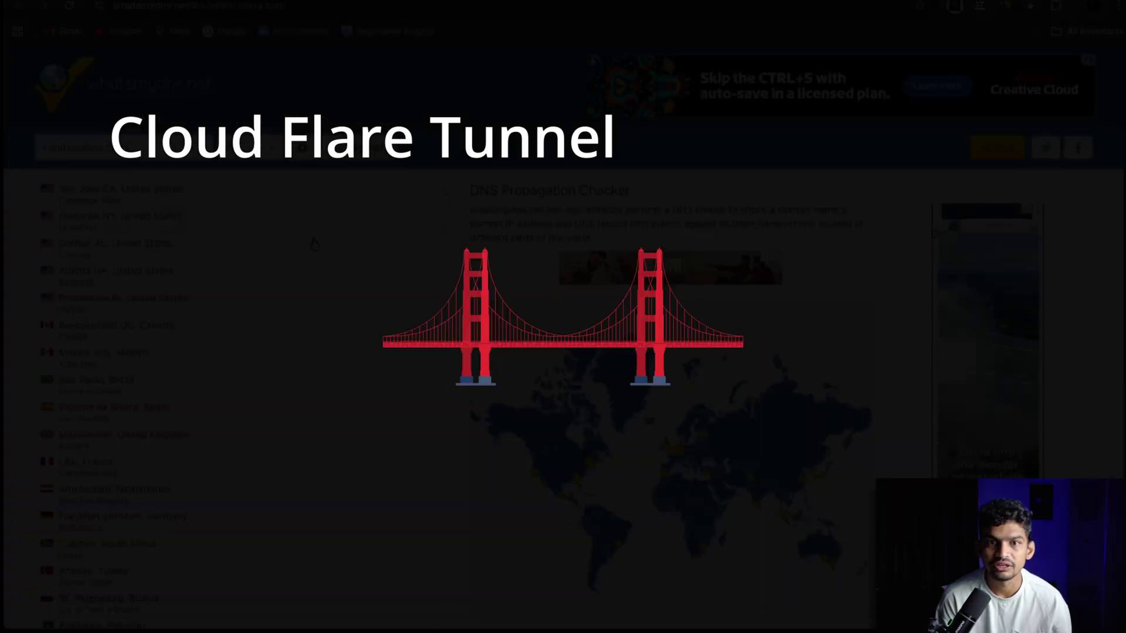
scroll(283, 263, "down", 5)
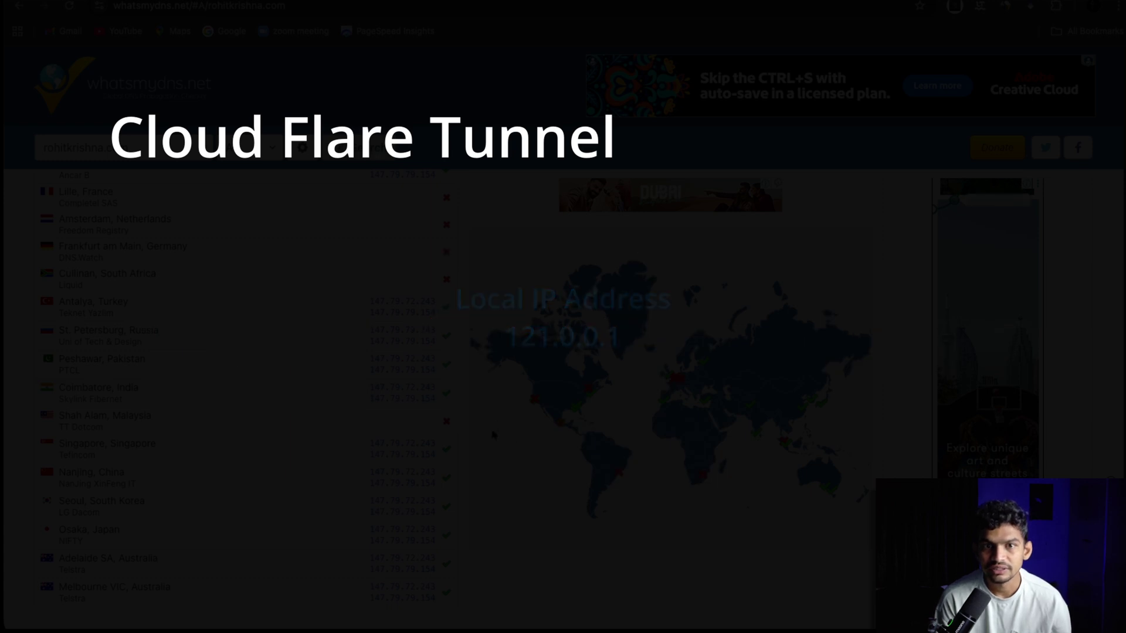
scroll(493, 435, "up", 4)
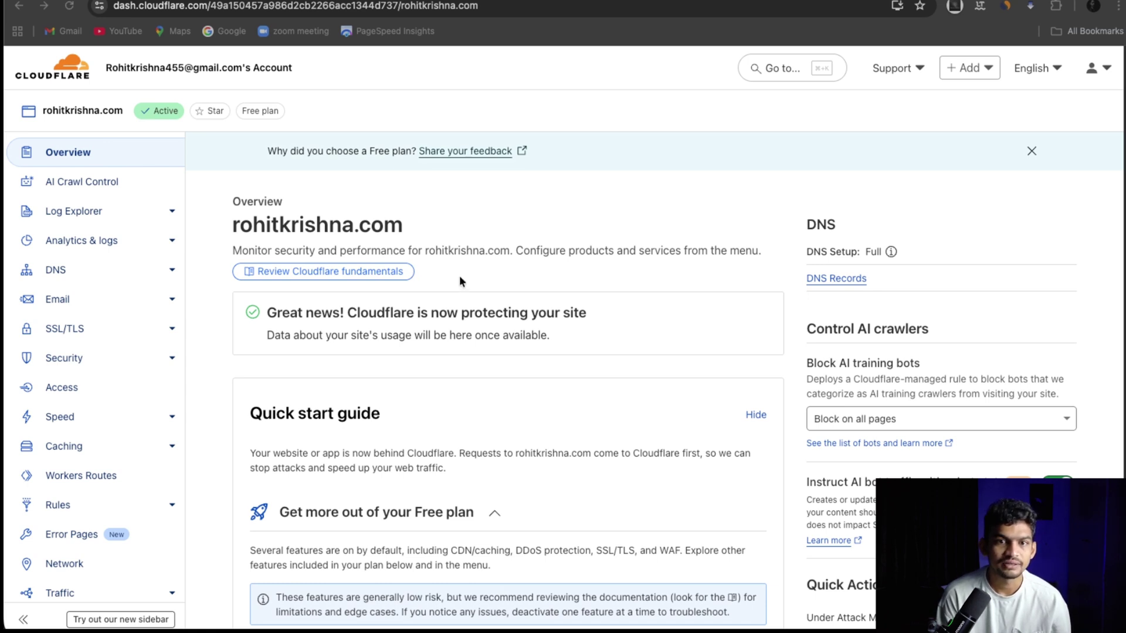
Open Zero Trust, name the team n8n-rohit and select the Free plan.
left_click(772, 66)
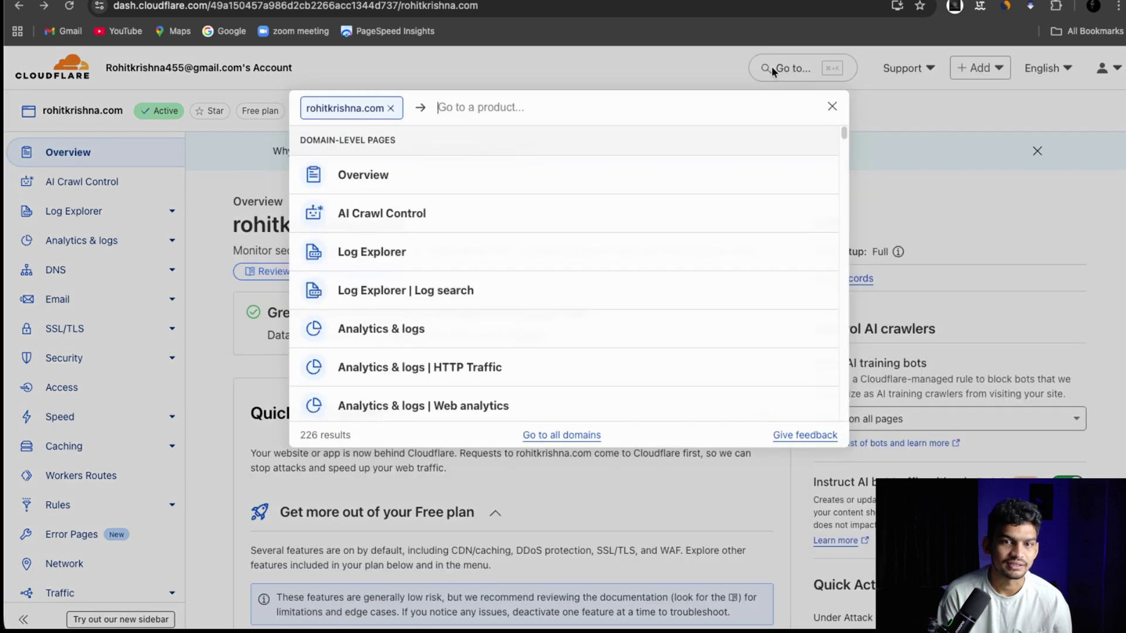
type("zero")
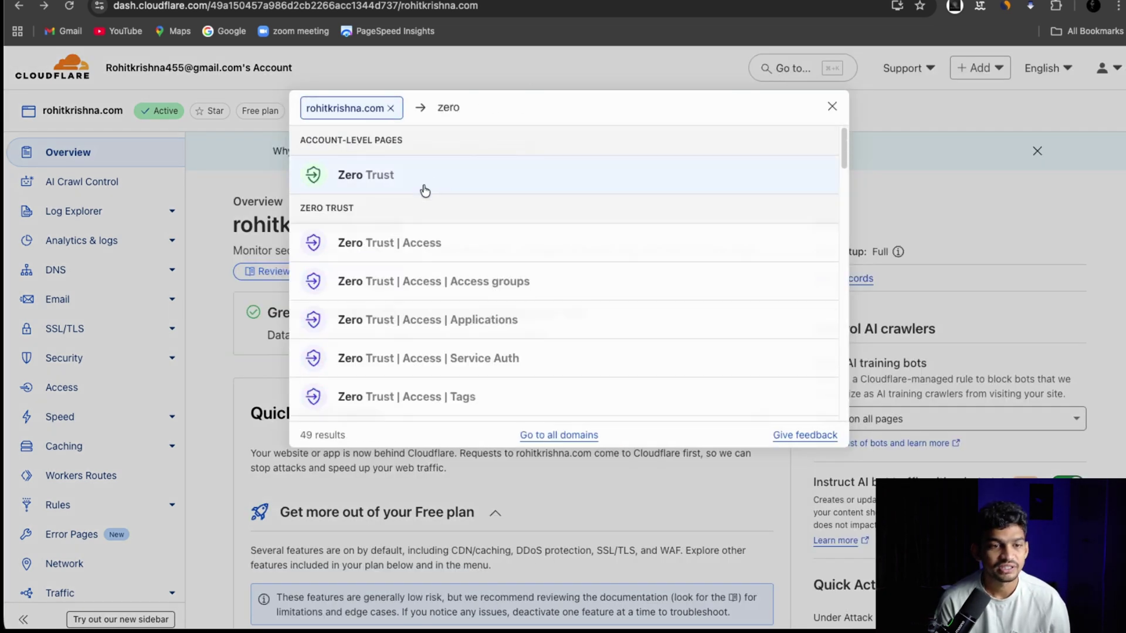
left_click(426, 186)
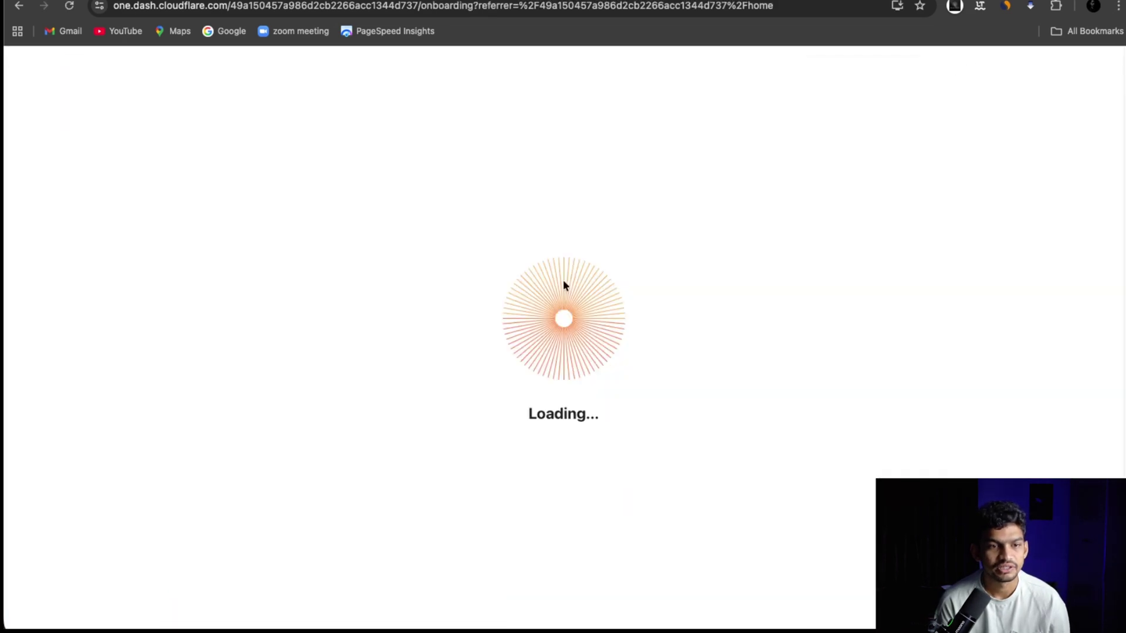
type("n8n")
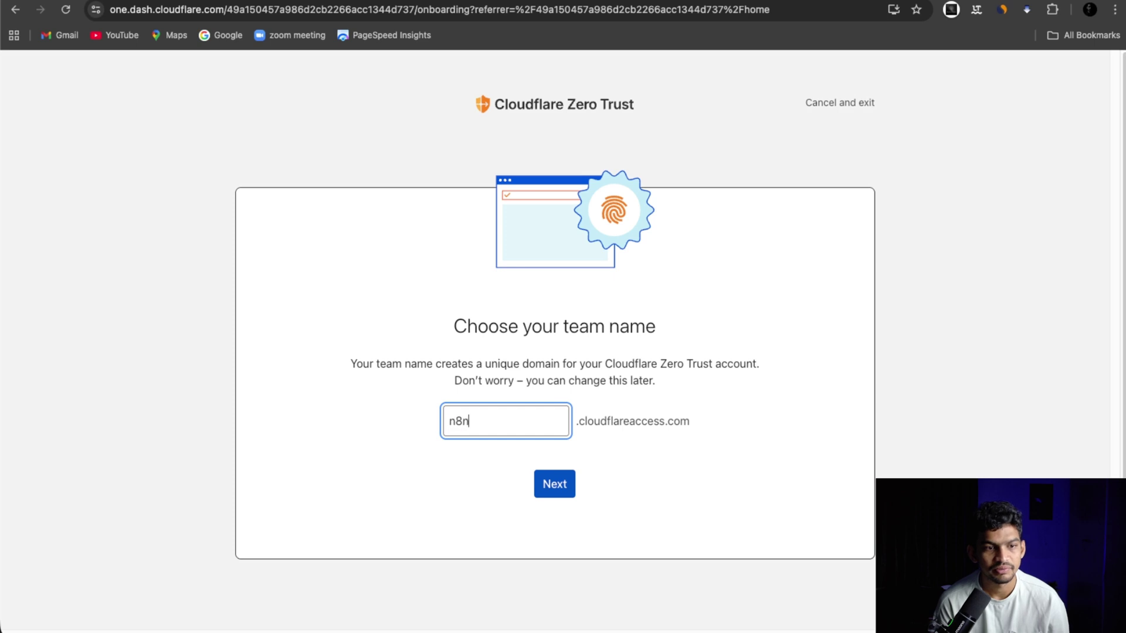
type("-rohit")
left_click(574, 486)
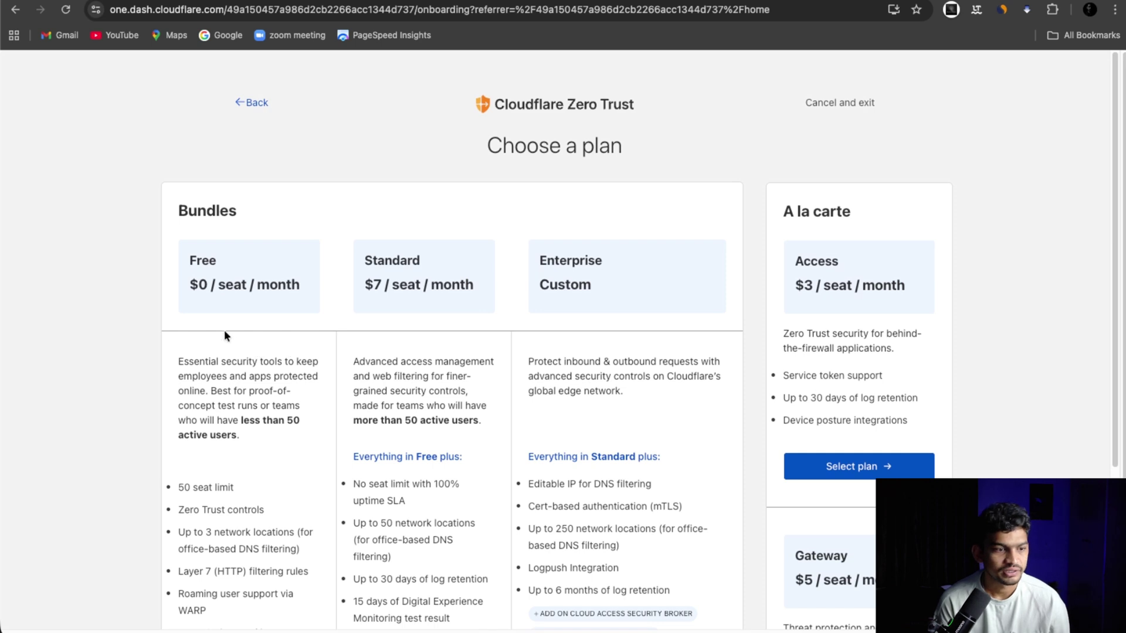
scroll(225, 333, "down", 2)
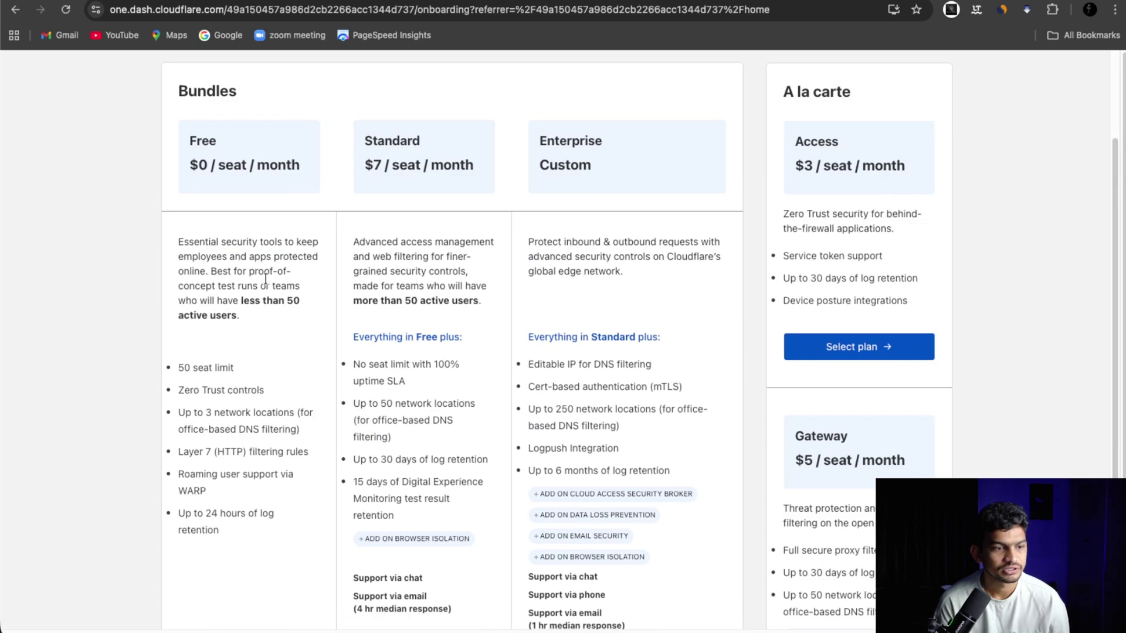
scroll(267, 276, "down", 3)
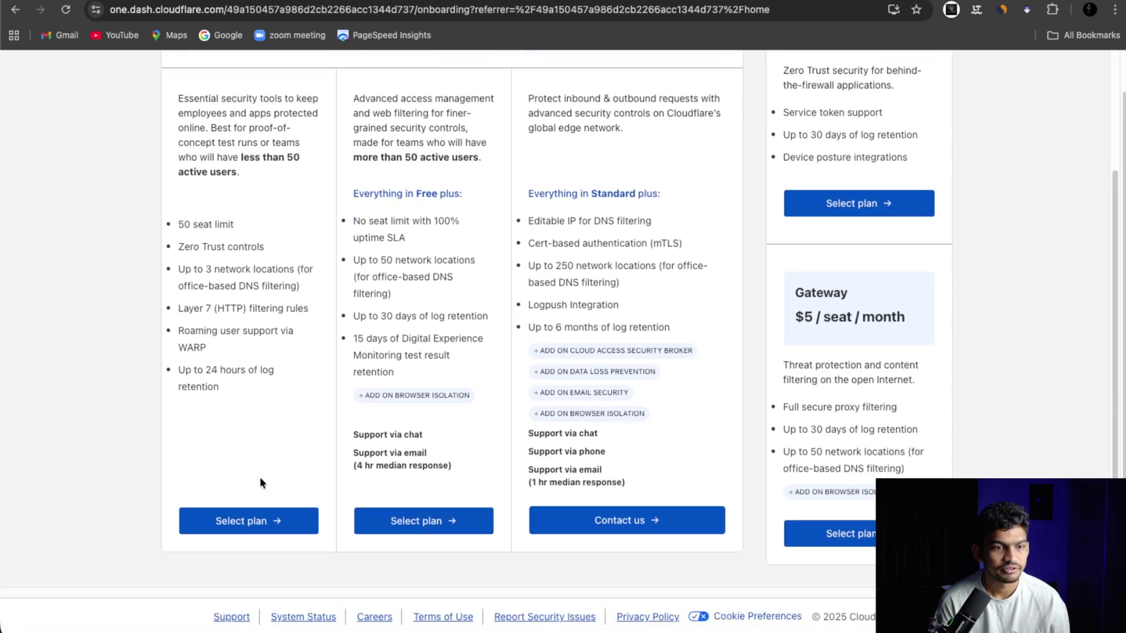
left_click(264, 522)
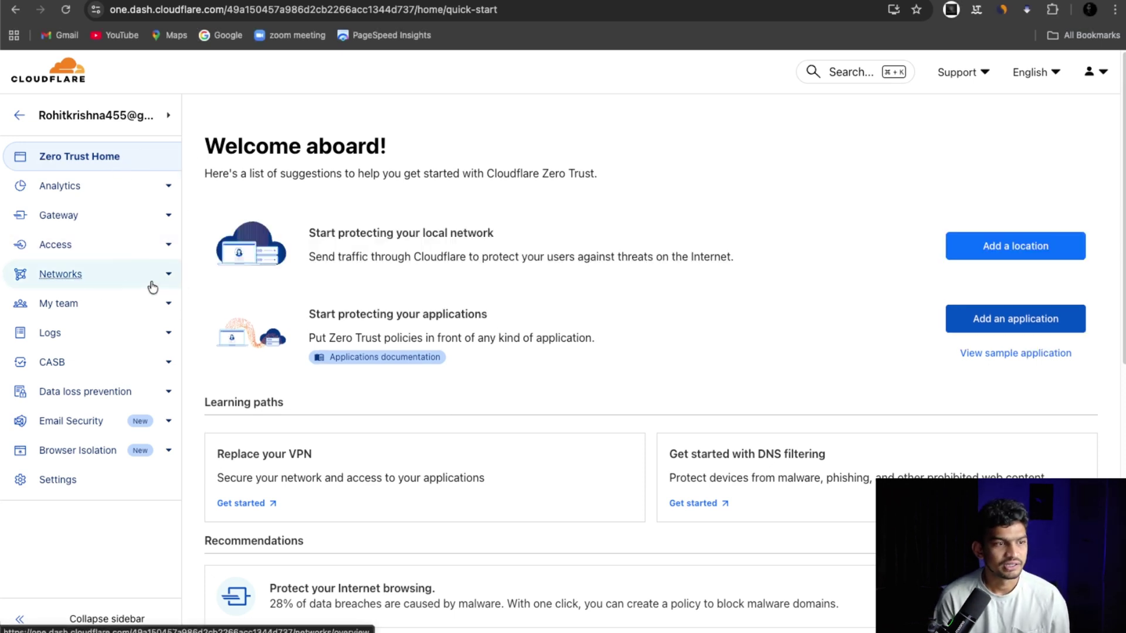
Create and save a Cloudflared tunnel named n8nrohit under Networks > Tunnels.
left_click(167, 274)
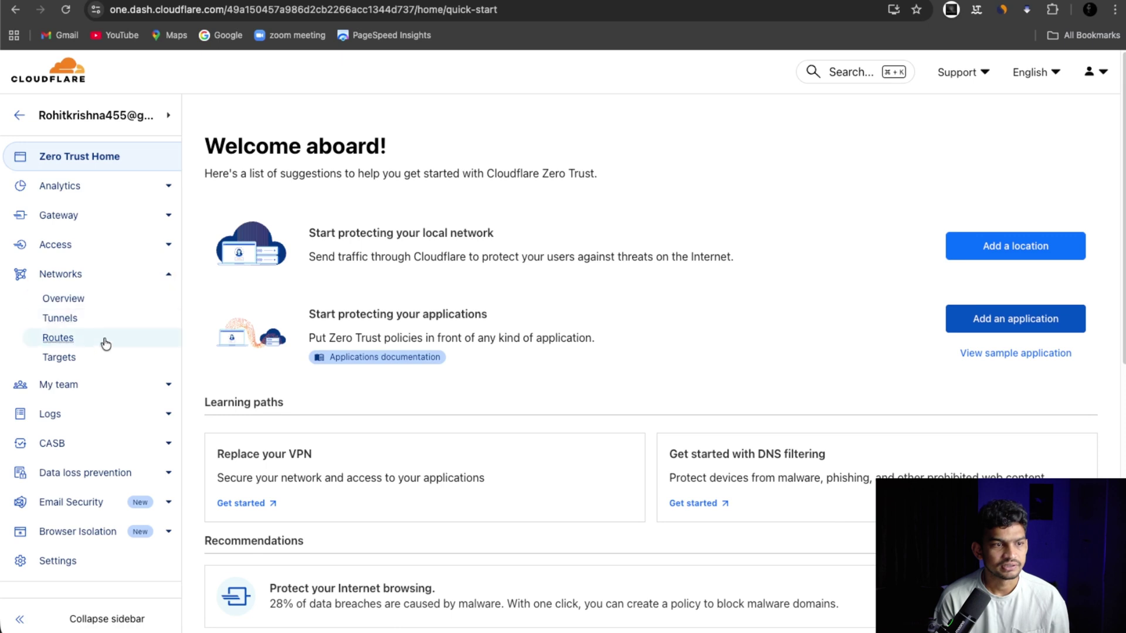
left_click(75, 318)
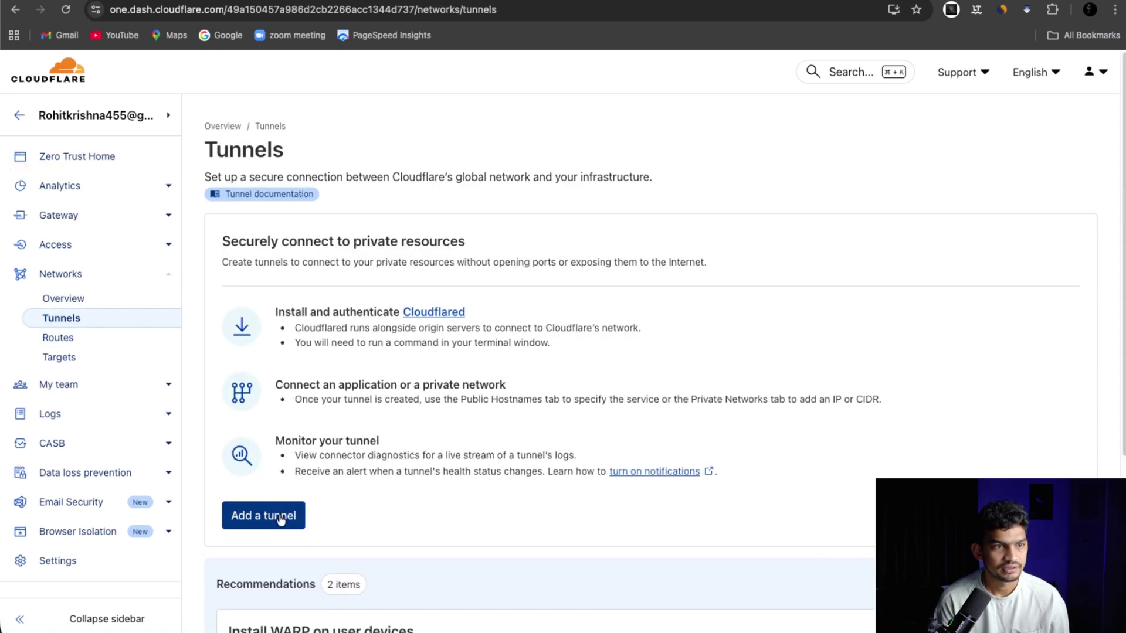
left_click(269, 515)
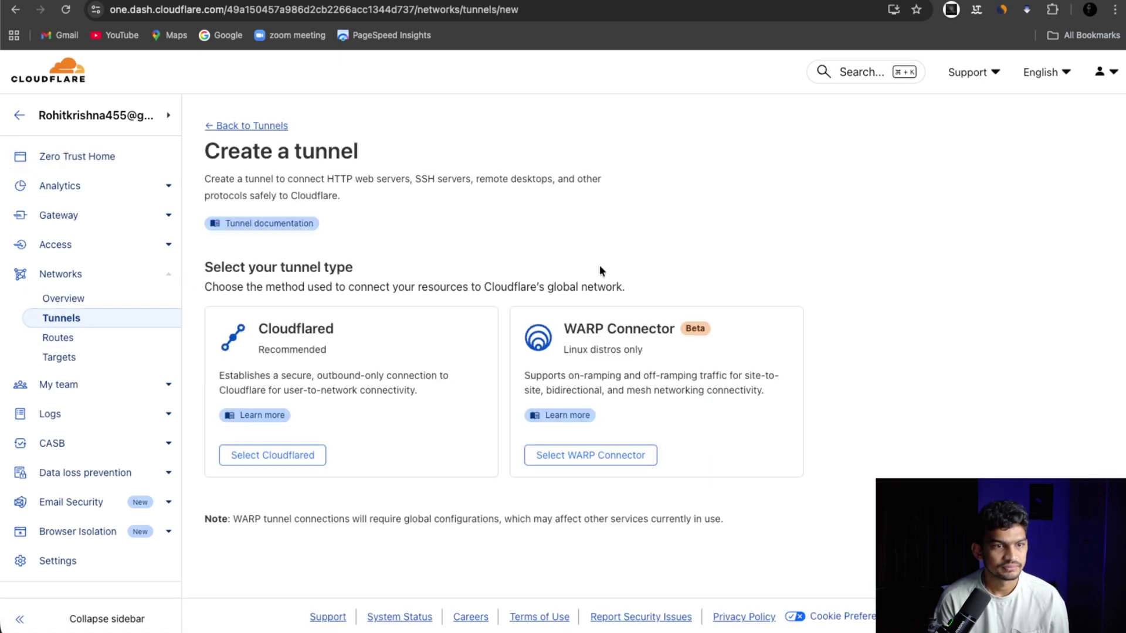
left_click(258, 461)
type("n8nrohit")
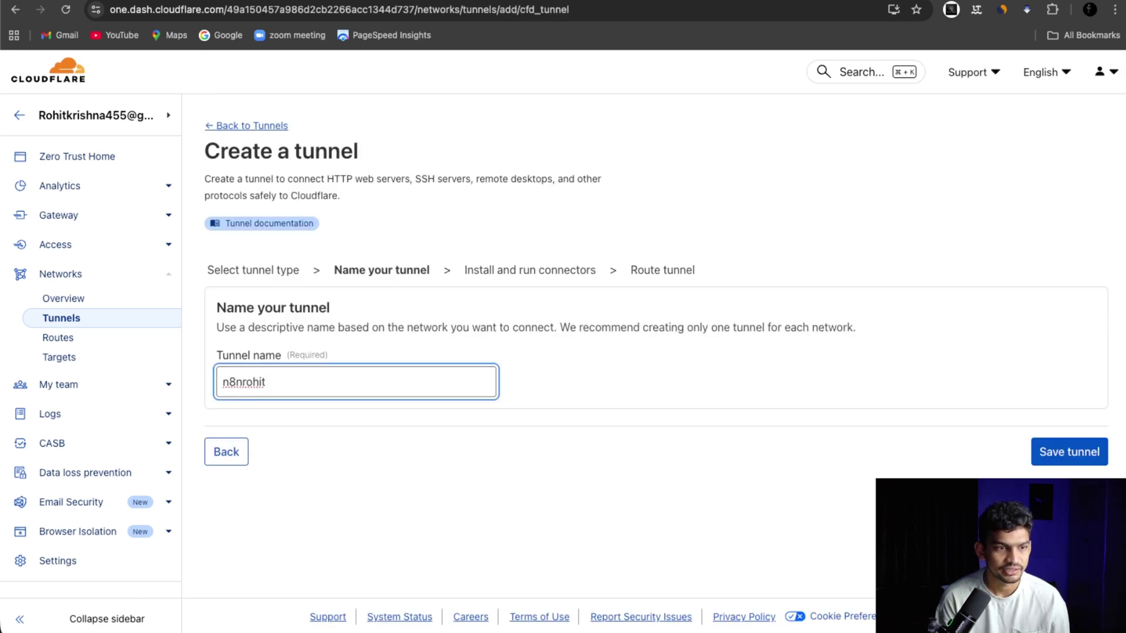
left_click(1096, 456)
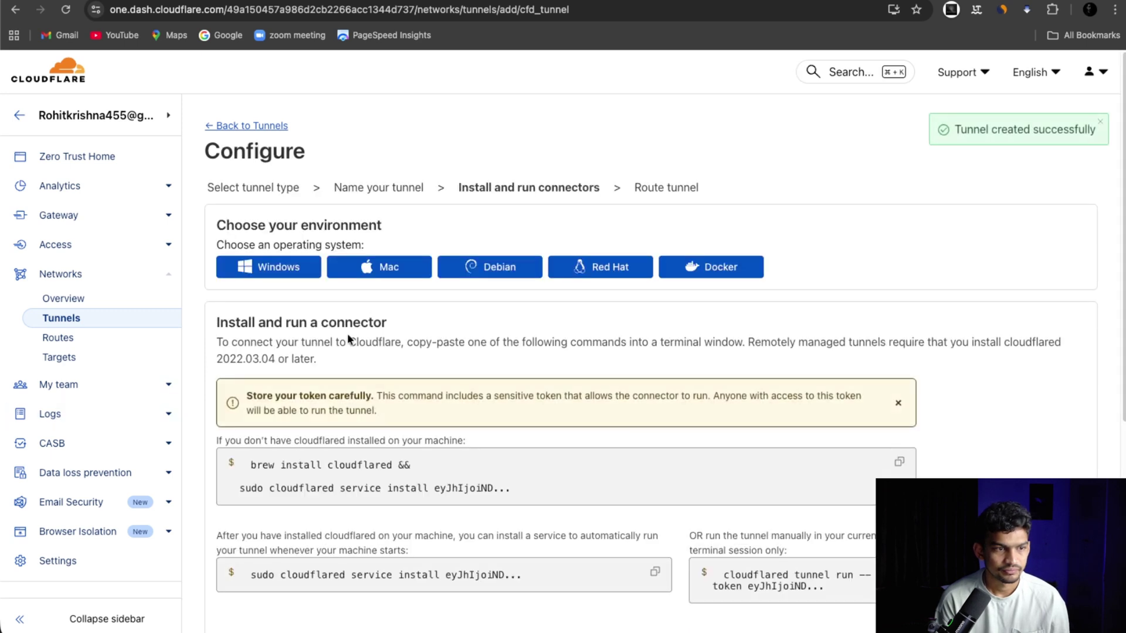
Review the Windows 64-bit connector install instructions.
scroll(329, 294, "down", 3)
left_click(274, 179)
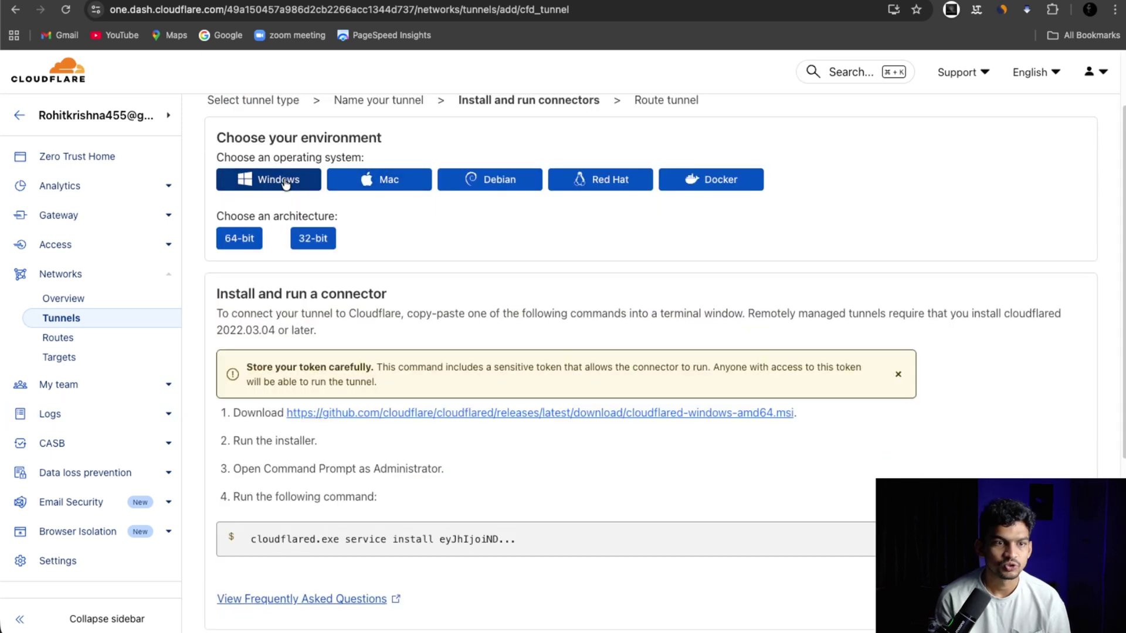
left_click(237, 238)
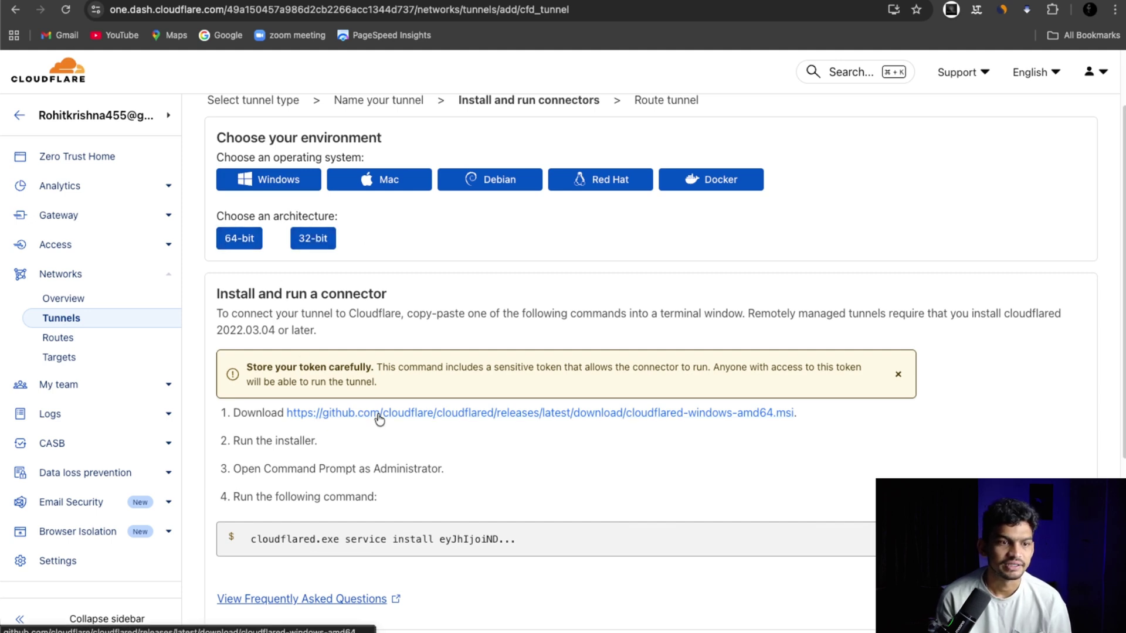
scroll(317, 467, "down", 1)
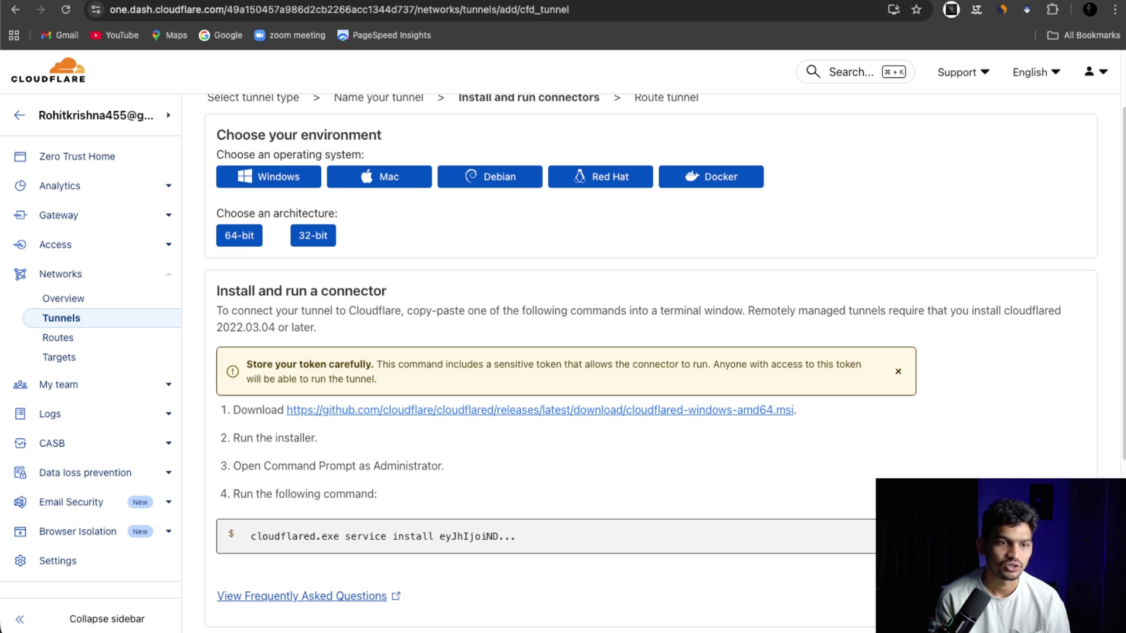
Compare the Docker run command, then copy the Mac brew cloudflared install command.
left_click(711, 176)
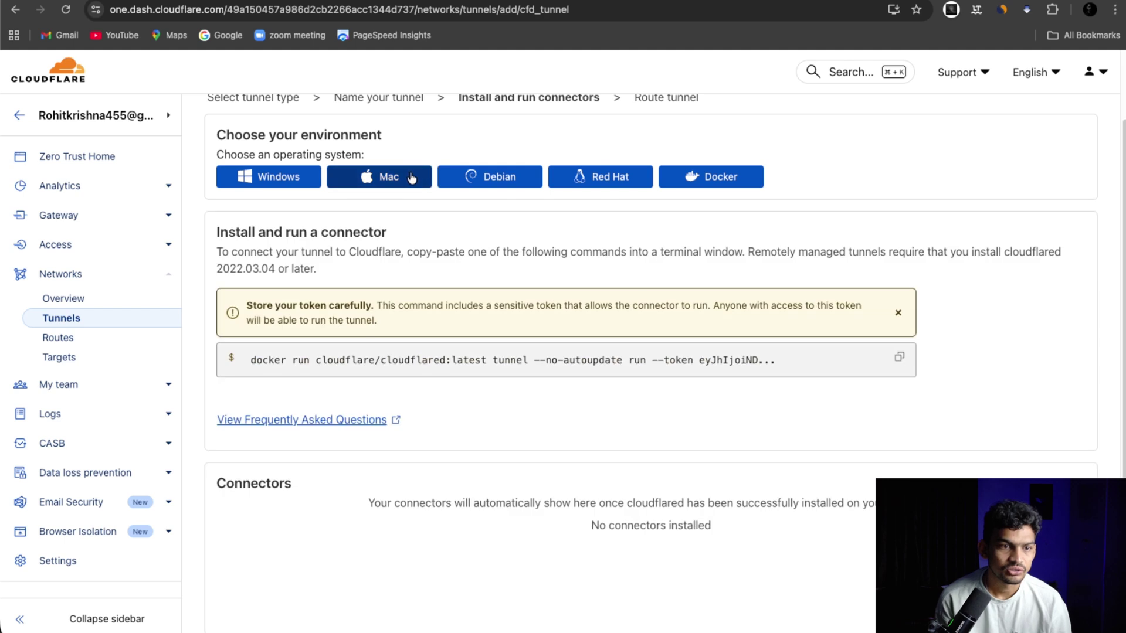
left_click(405, 176)
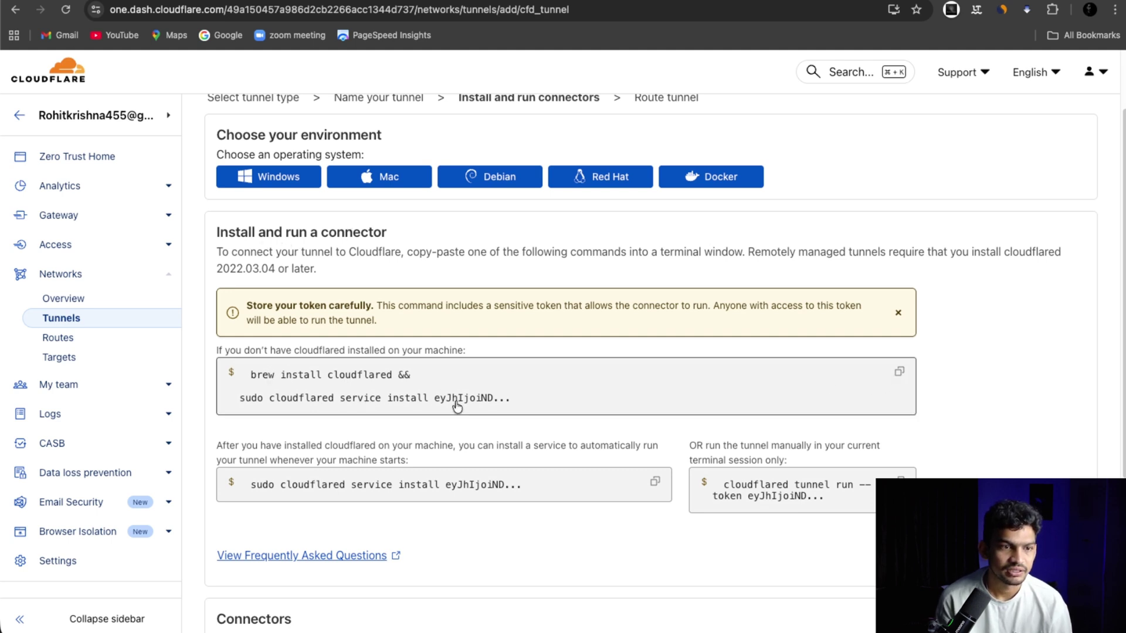
left_click(898, 374)
Launch Terminal through a Spotlight search for 'termin'.
key("super+space")
type("termin")
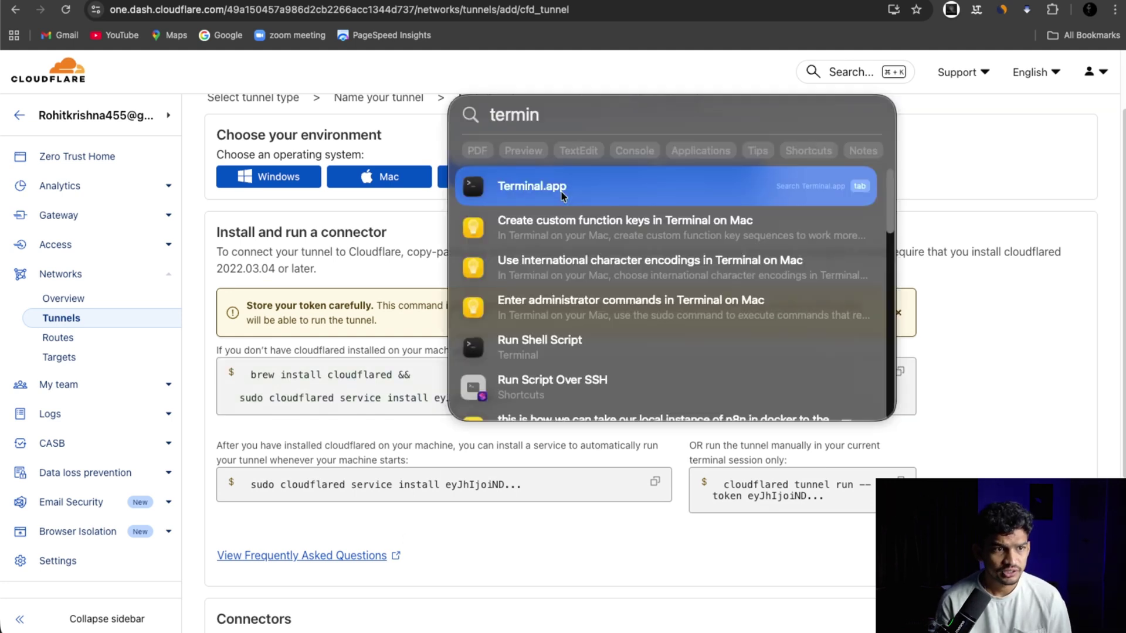
left_click(562, 192)
Run the pasted cloudflared install command, then copy the Homebrew install command from Google results.
key("super+v")
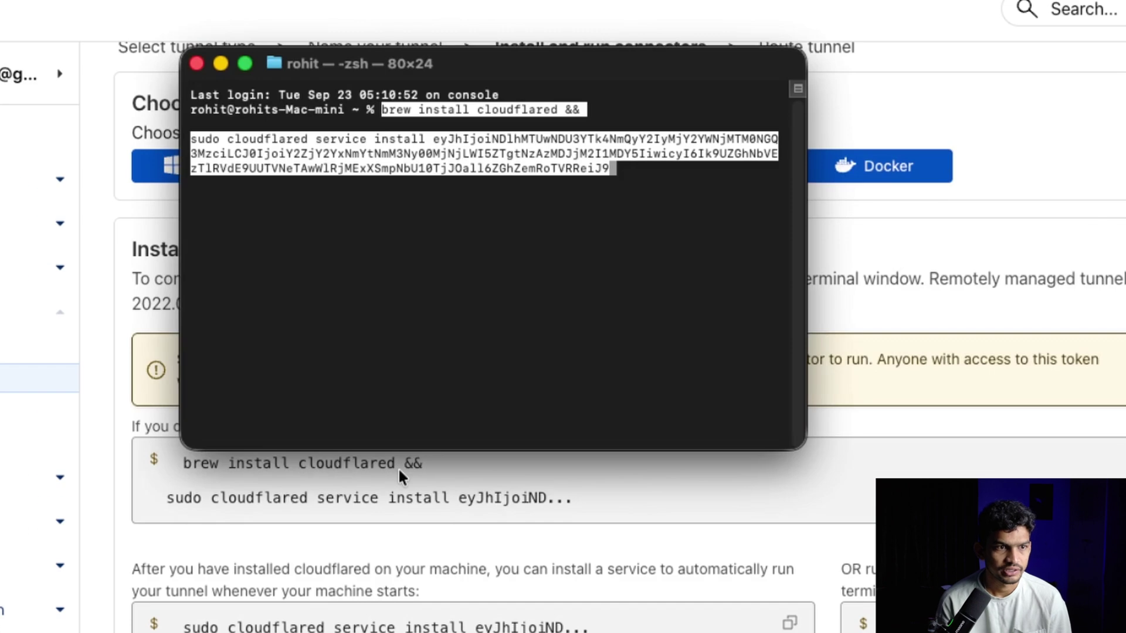
key("Return")
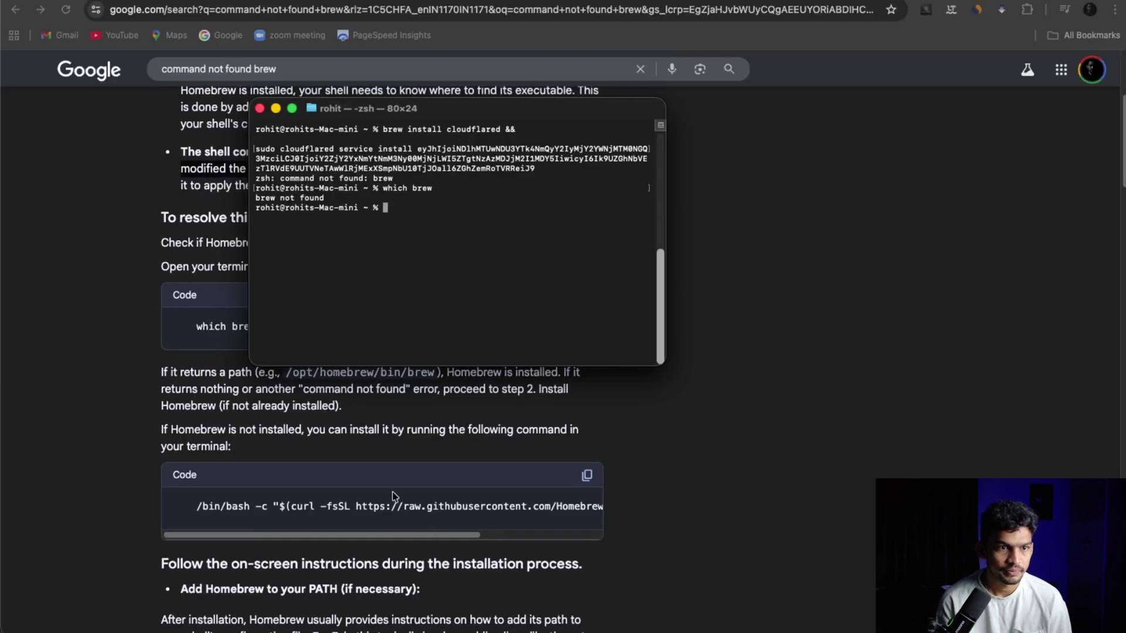
left_click(587, 477)
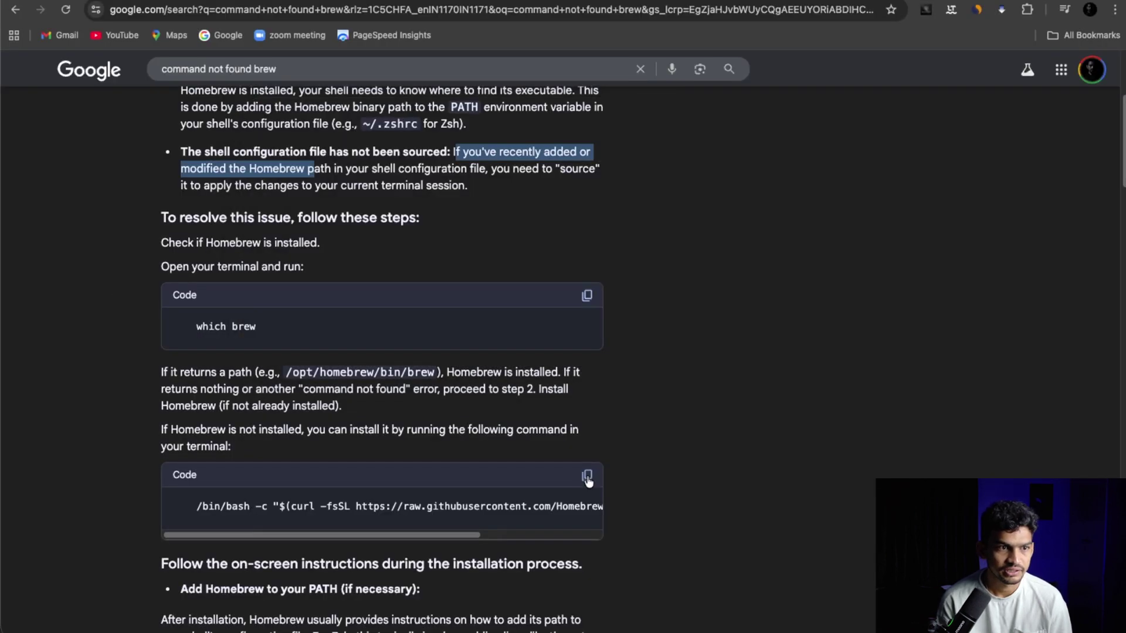
left_click(587, 477)
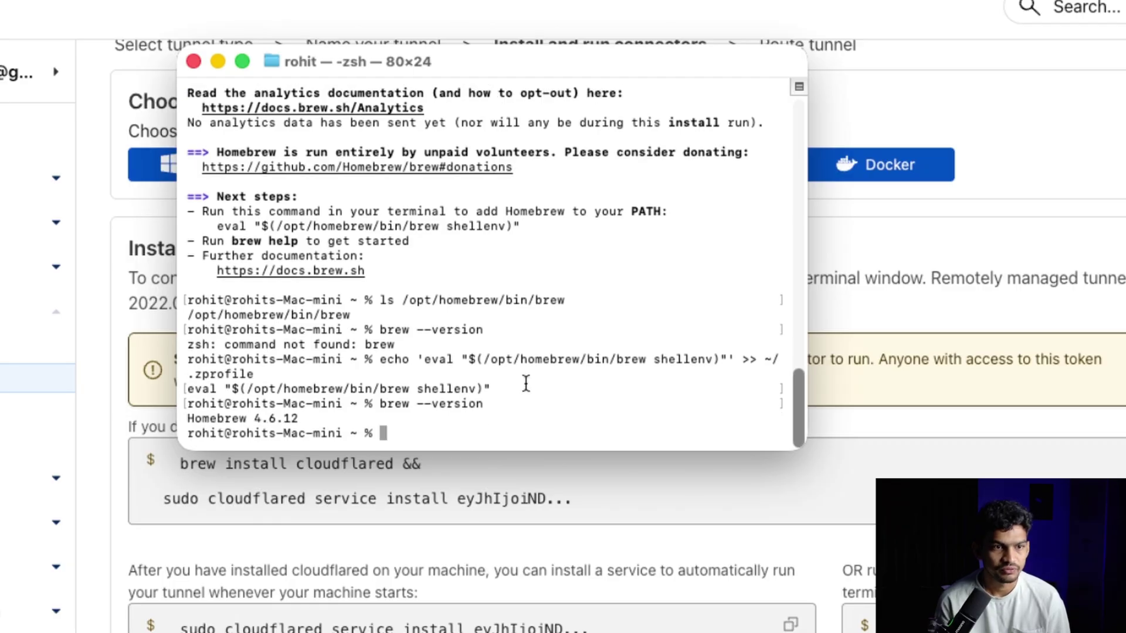
Re-copy the brew cloudflared install command and run it in Terminal so the connector connects.
left_click(677, 483)
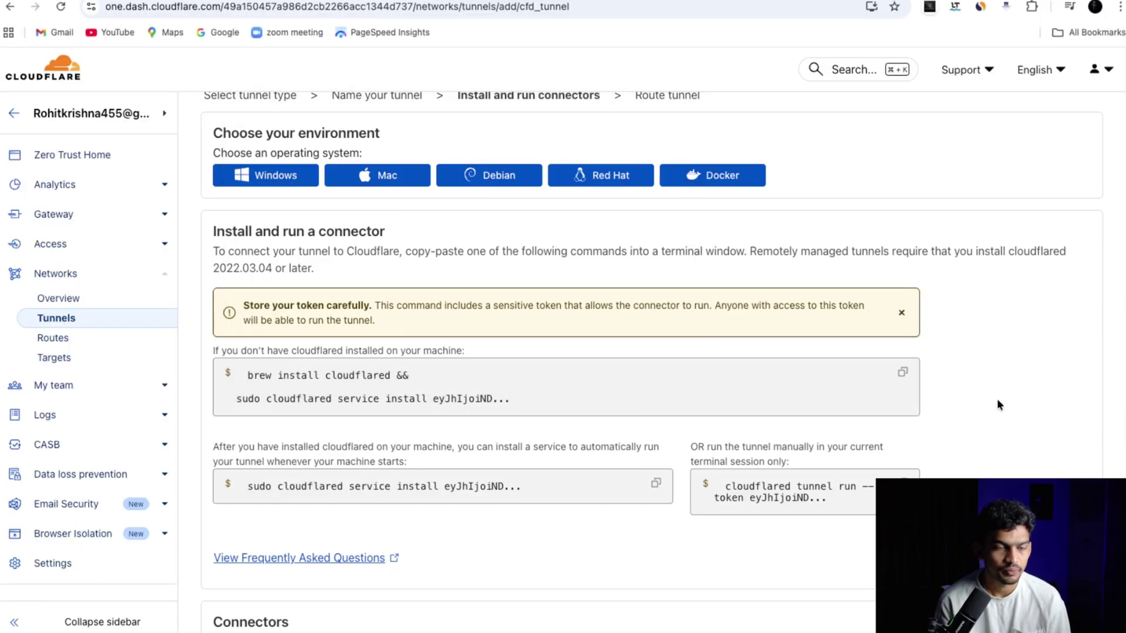
left_click(902, 373)
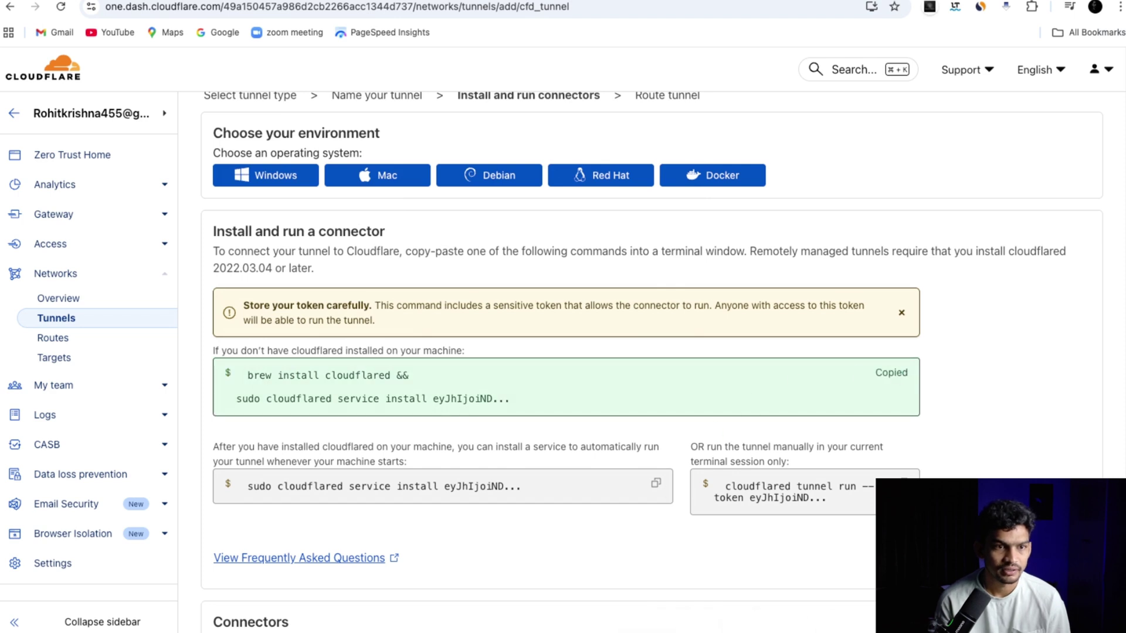
key("super+Tab")
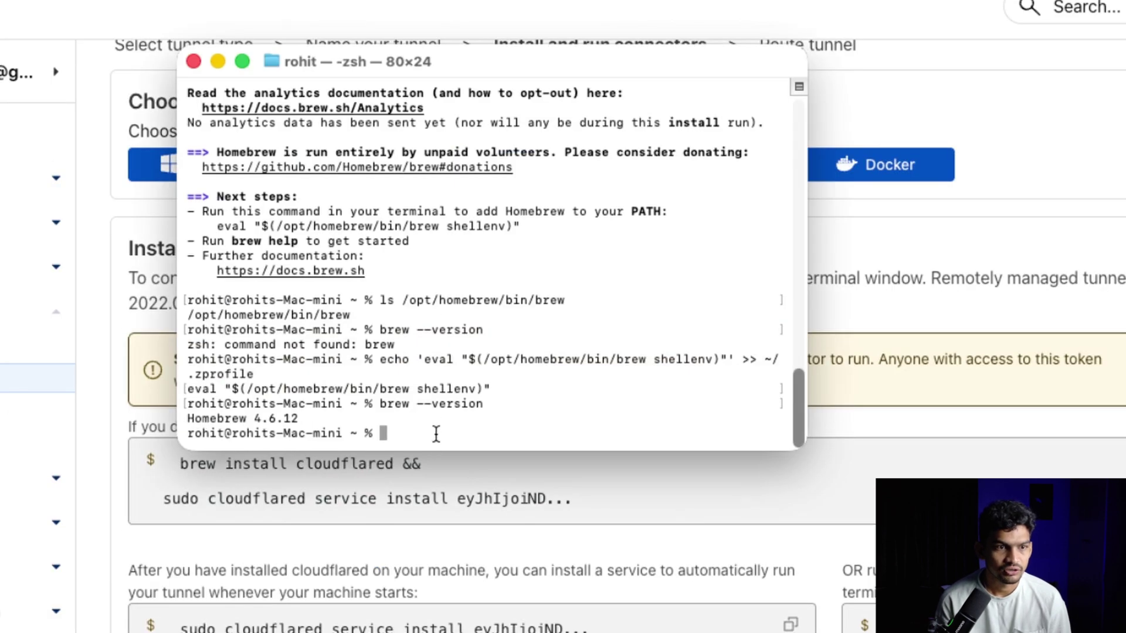
key("super+v")
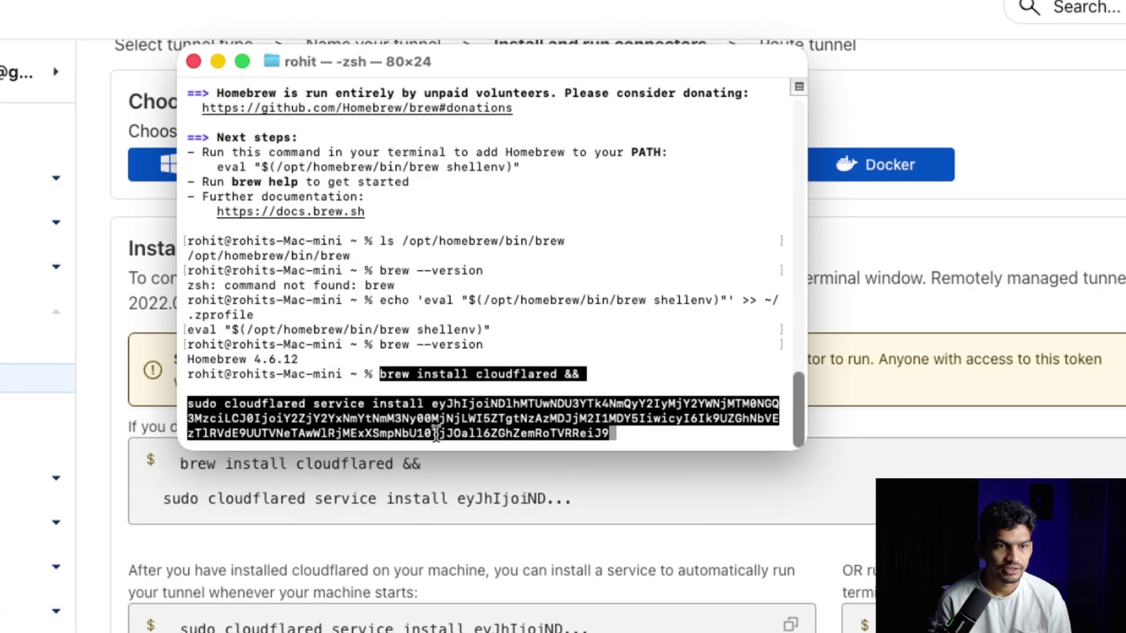
key("Return")
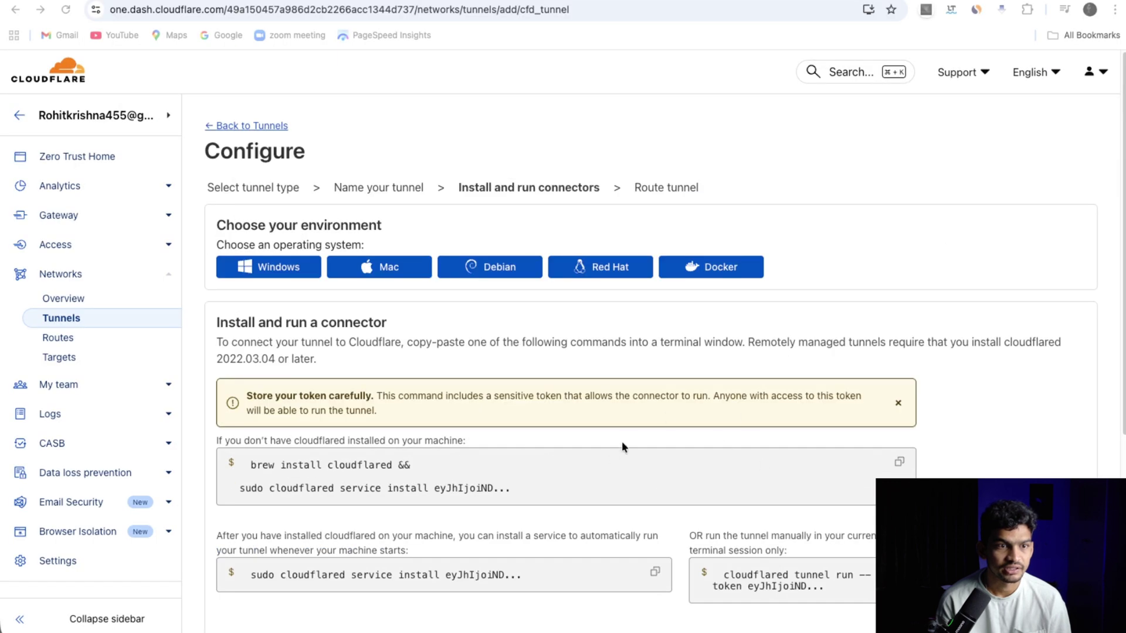
scroll(628, 437, "down", 5)
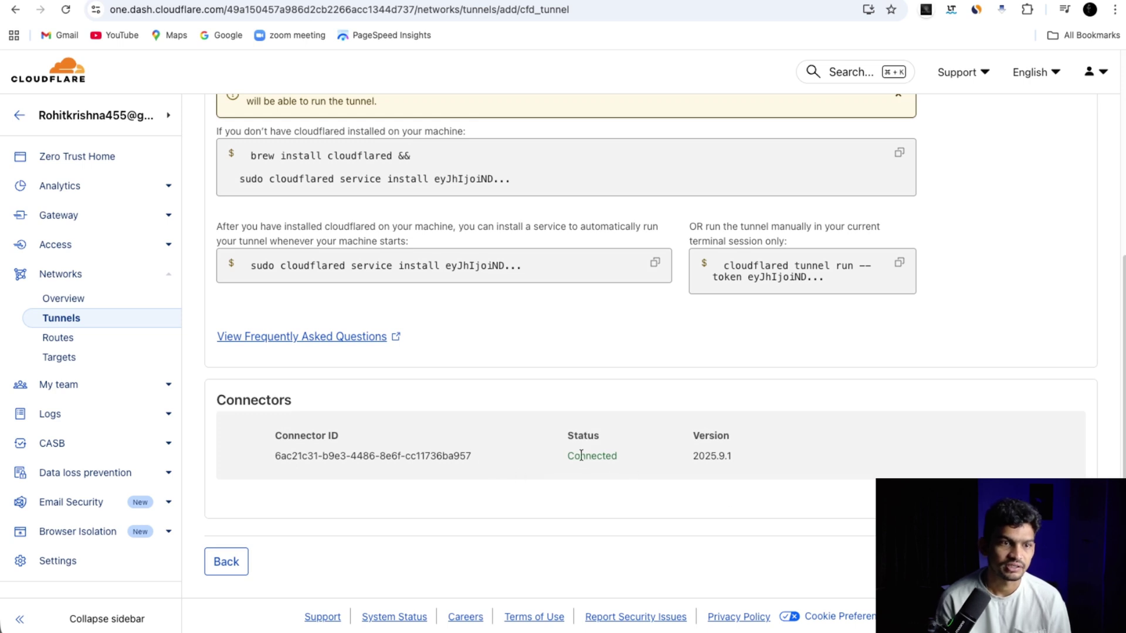
Advance to the Route tunnel step and enter n8n as the subdomain.
left_click(1056, 562)
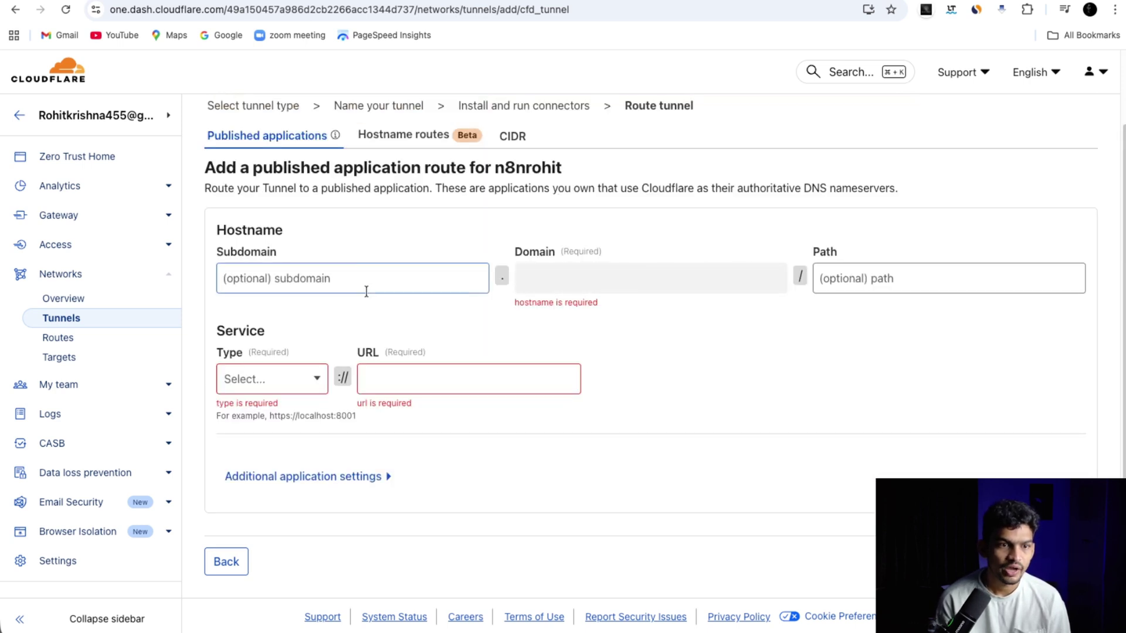
left_click(311, 280)
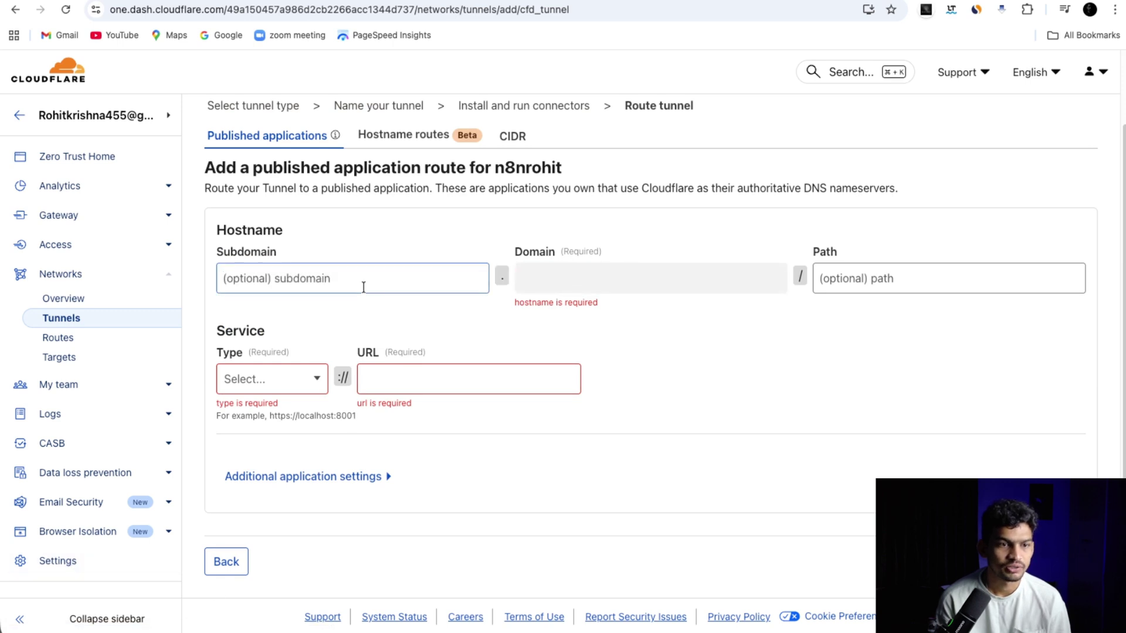
left_click(311, 283)
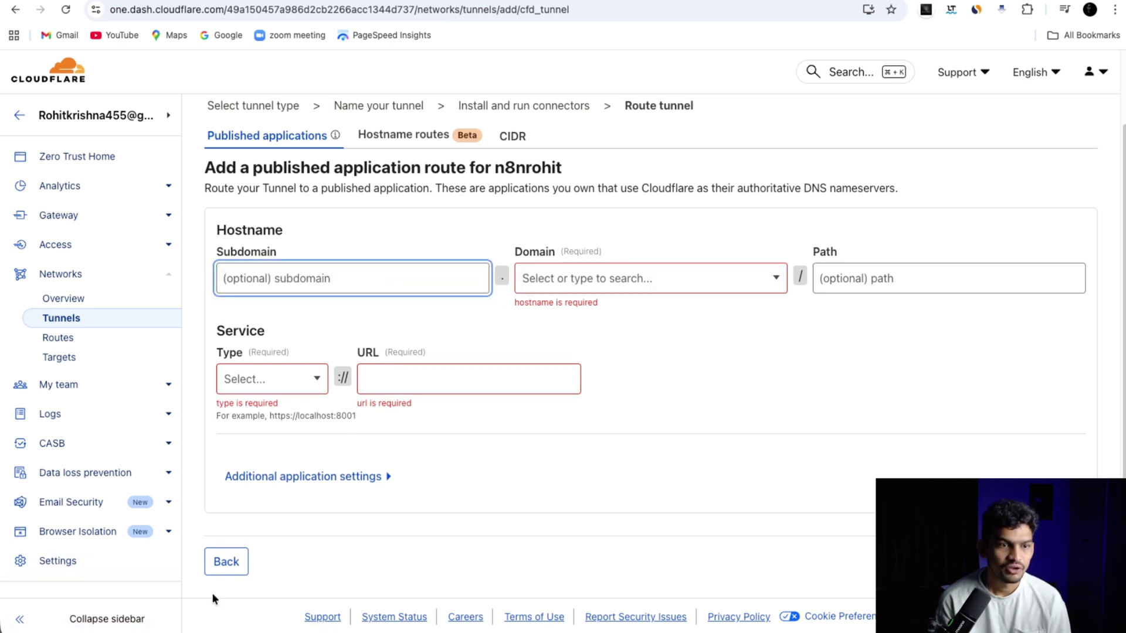
left_click(367, 286)
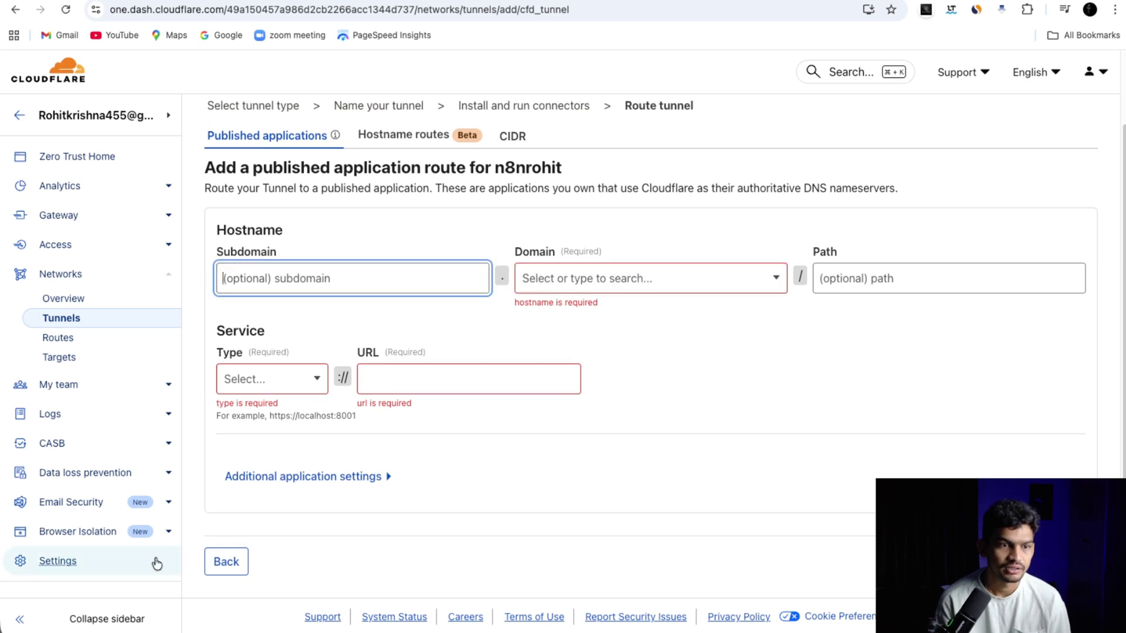
type("n")
key("BackSpace")
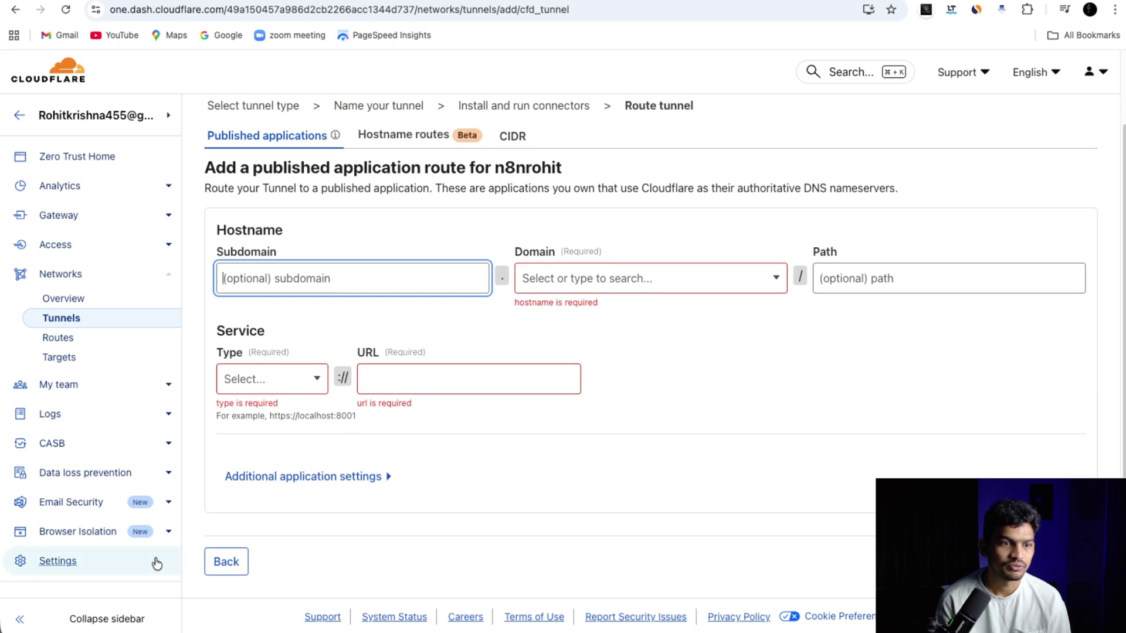
type("n8n")
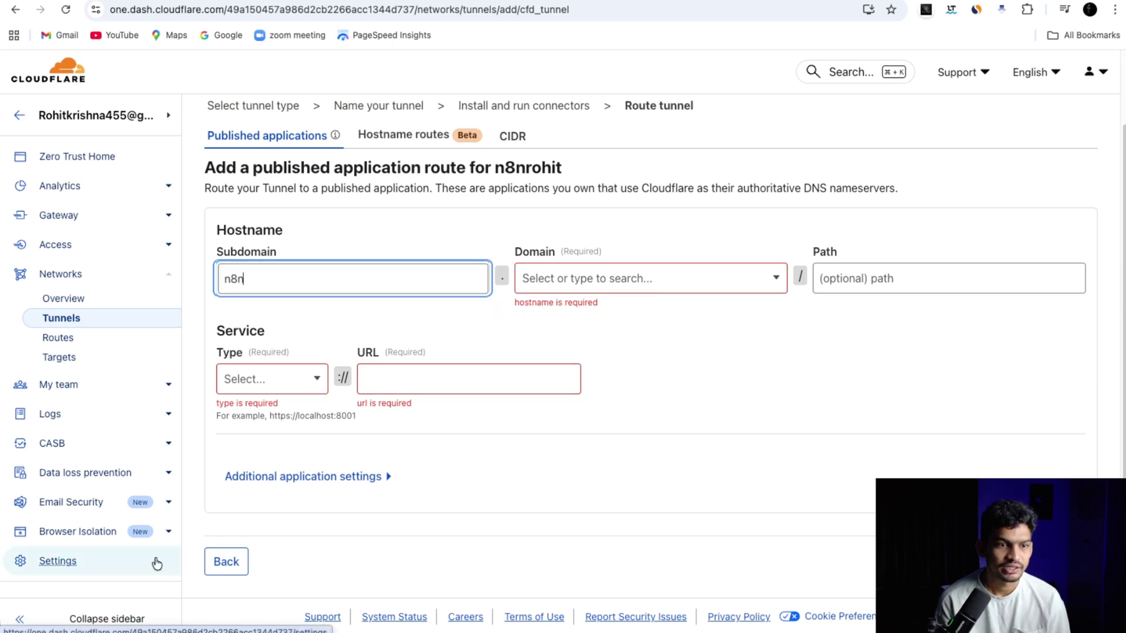
Choose the account's domain, HTTP service type, and service URL localhost:5678.
left_click(586, 281)
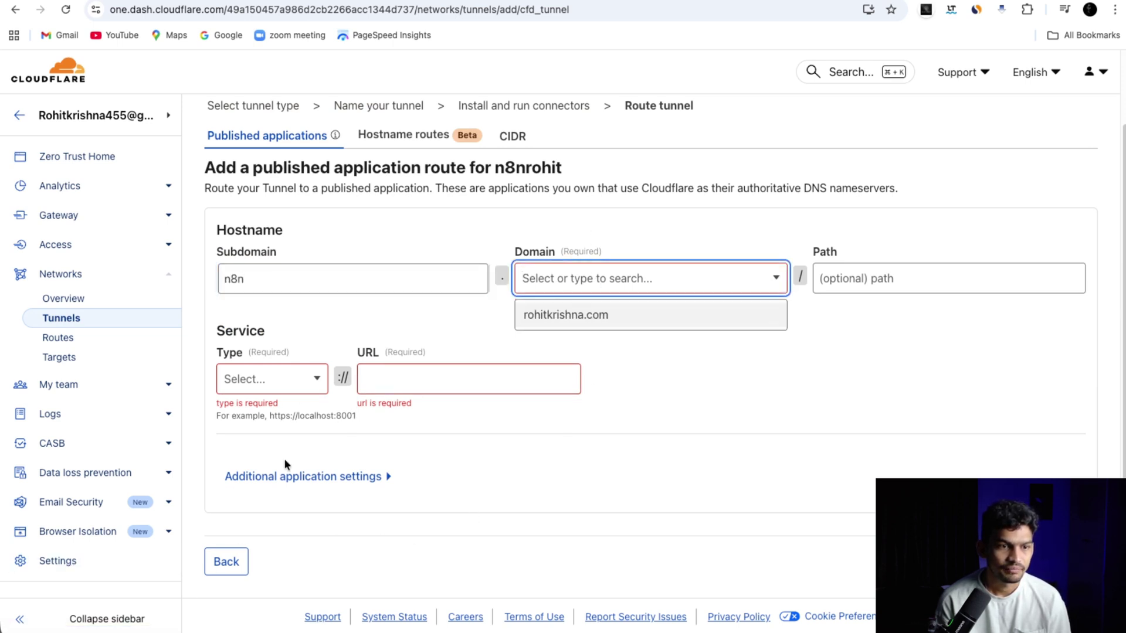
left_click(640, 324)
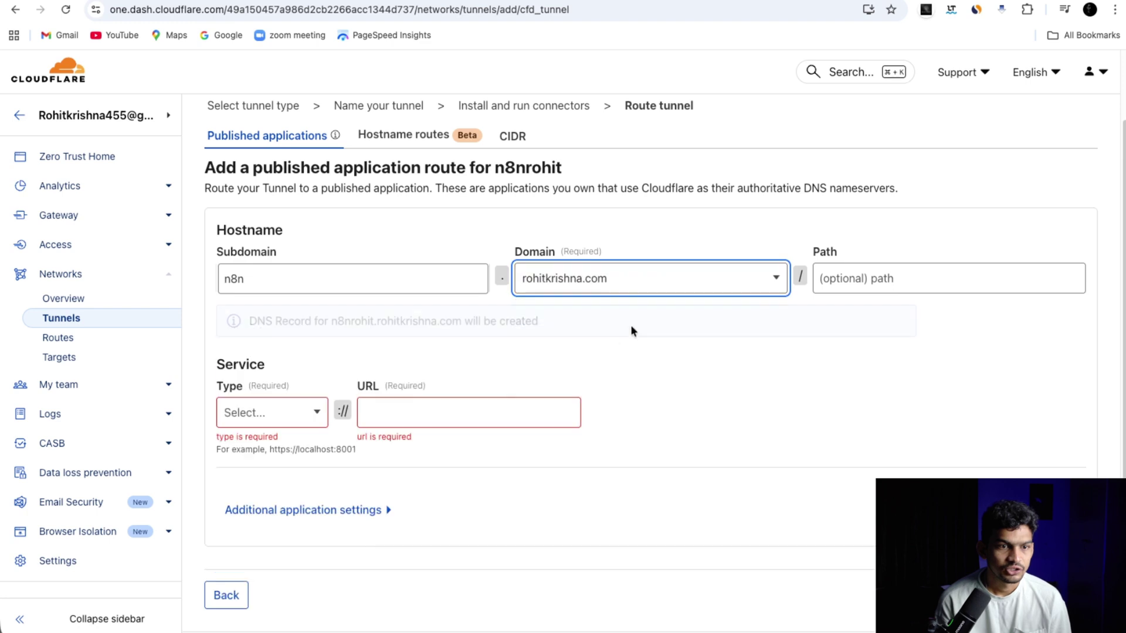
left_click(287, 410)
left_click(270, 442)
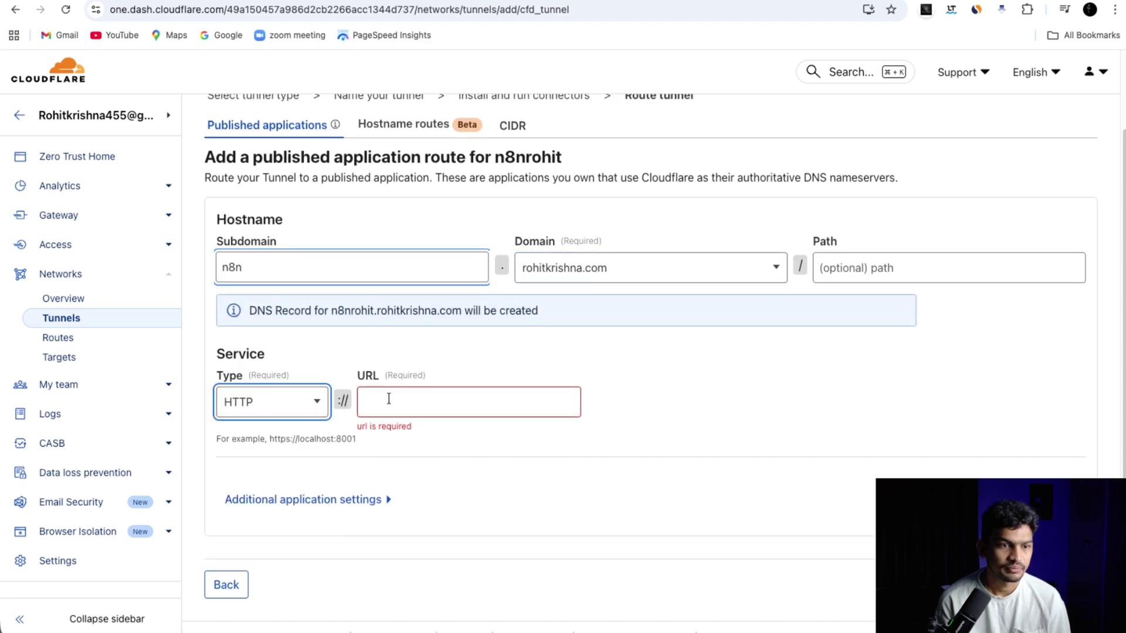
left_click(390, 399)
type("loc")
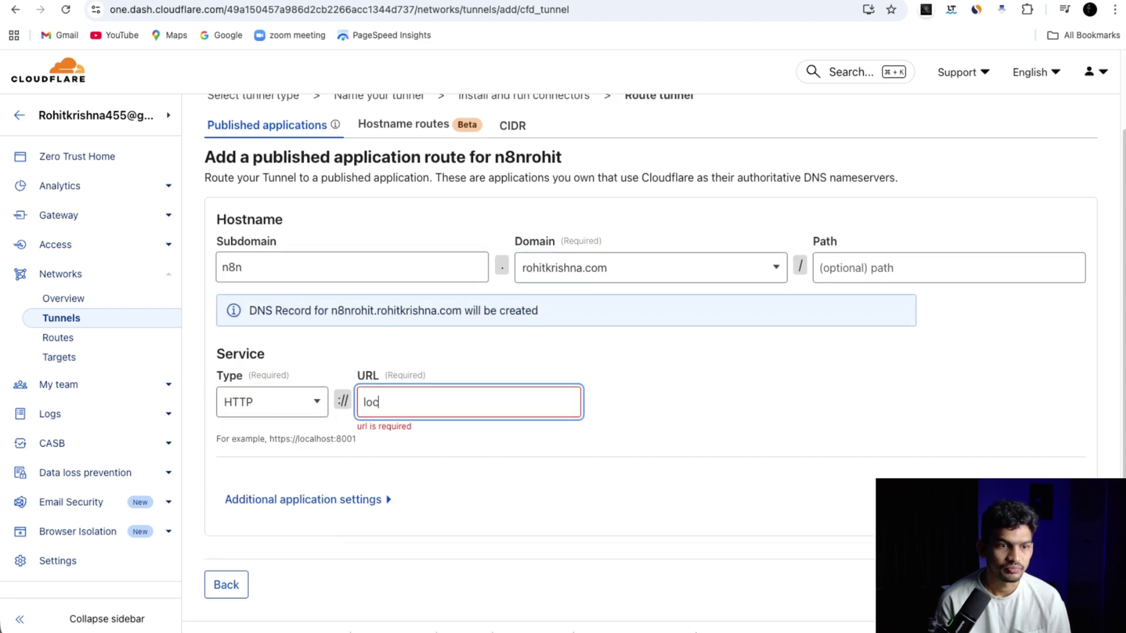
type("alhost")
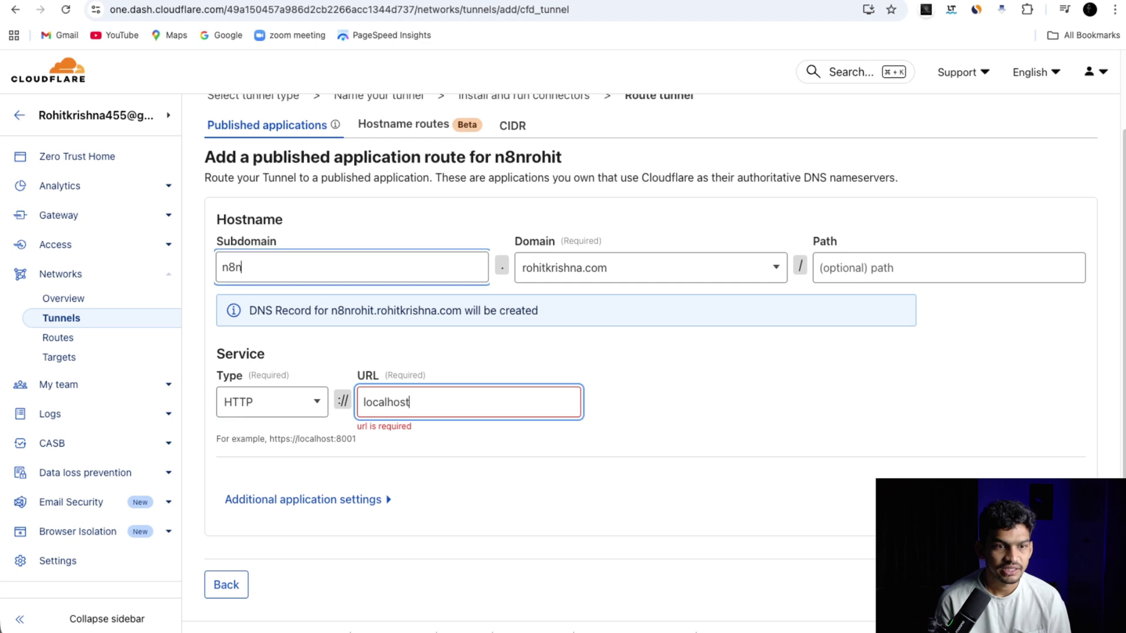
type(":5678")
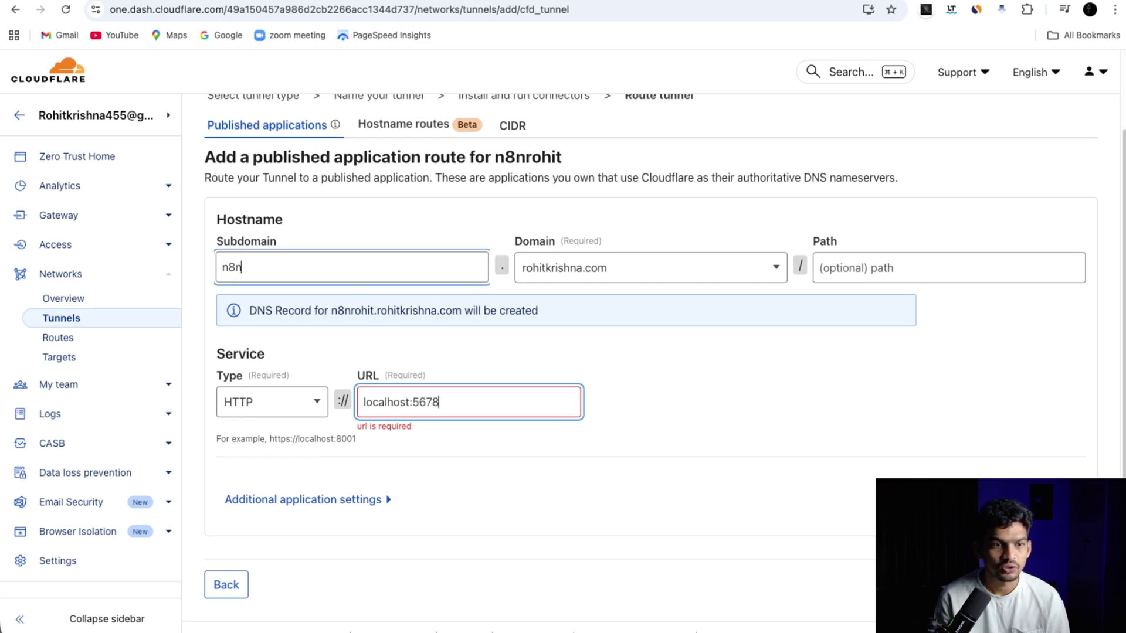
scroll(403, 506, "down", 1)
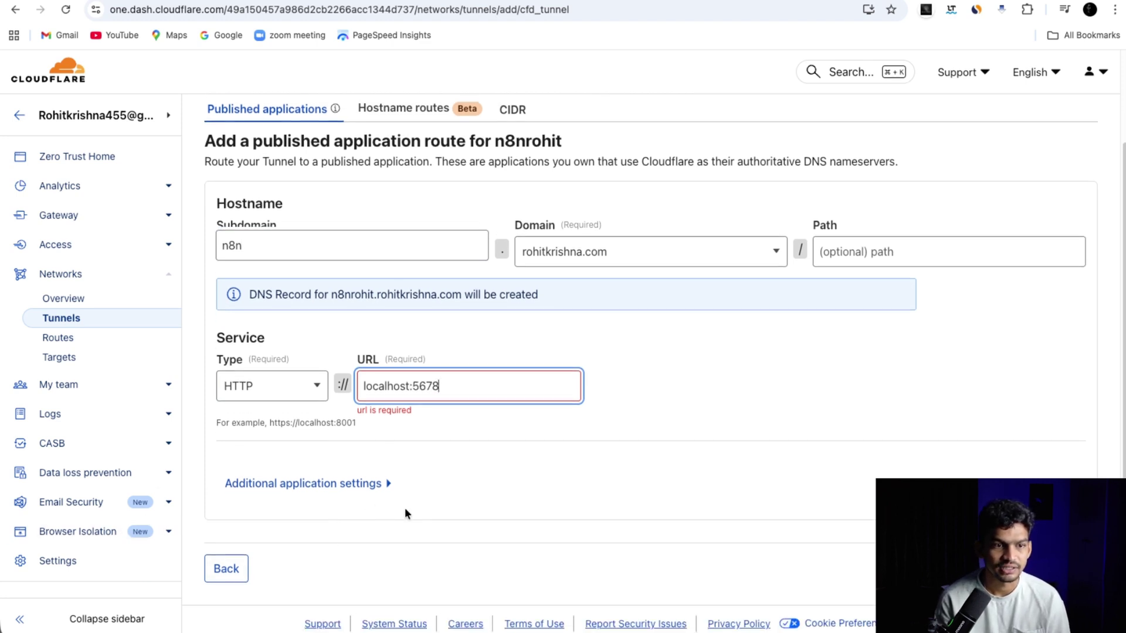
left_click(382, 476)
left_click(384, 476)
left_click(241, 261)
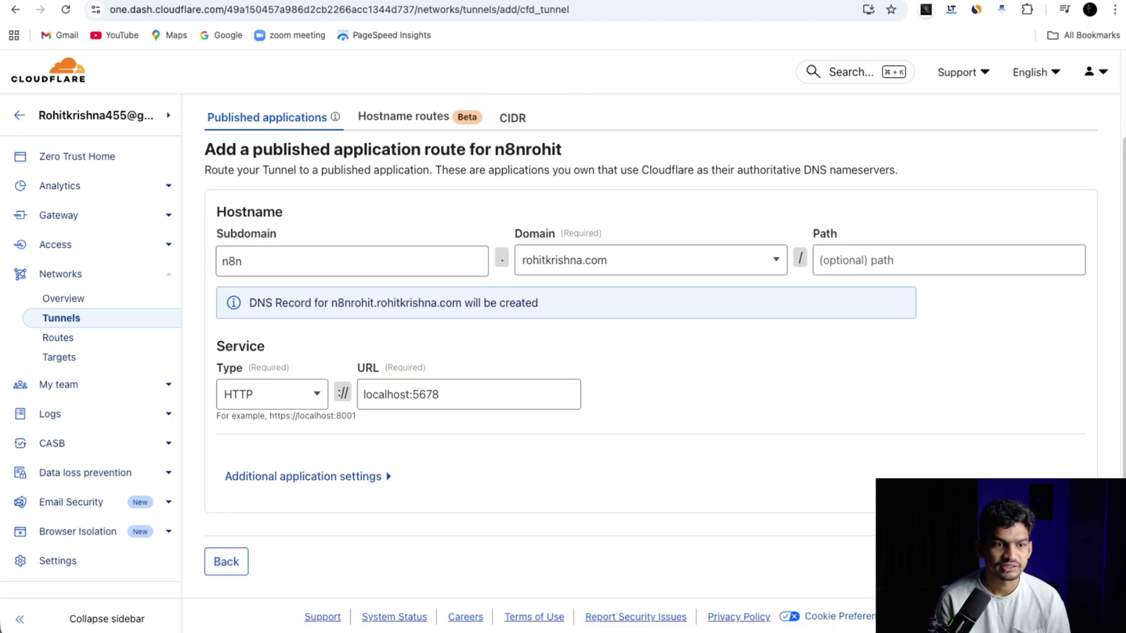
Return to Zero Trust home and open Networks > Tunnels to check n8nrohit's status.
left_click(280, 261)
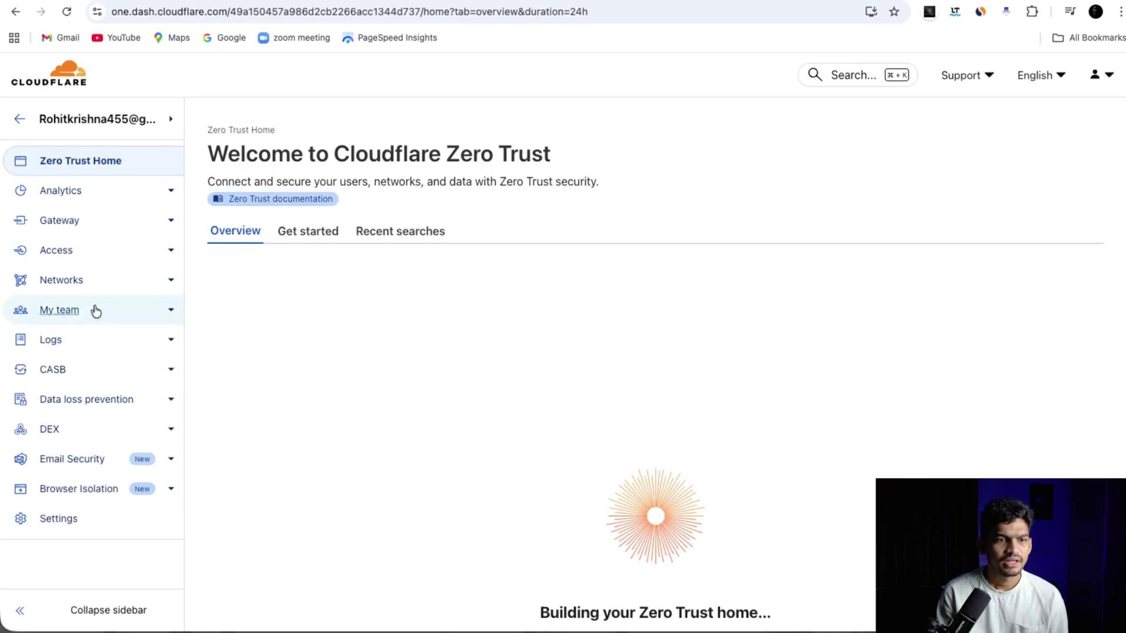
left_click(164, 282)
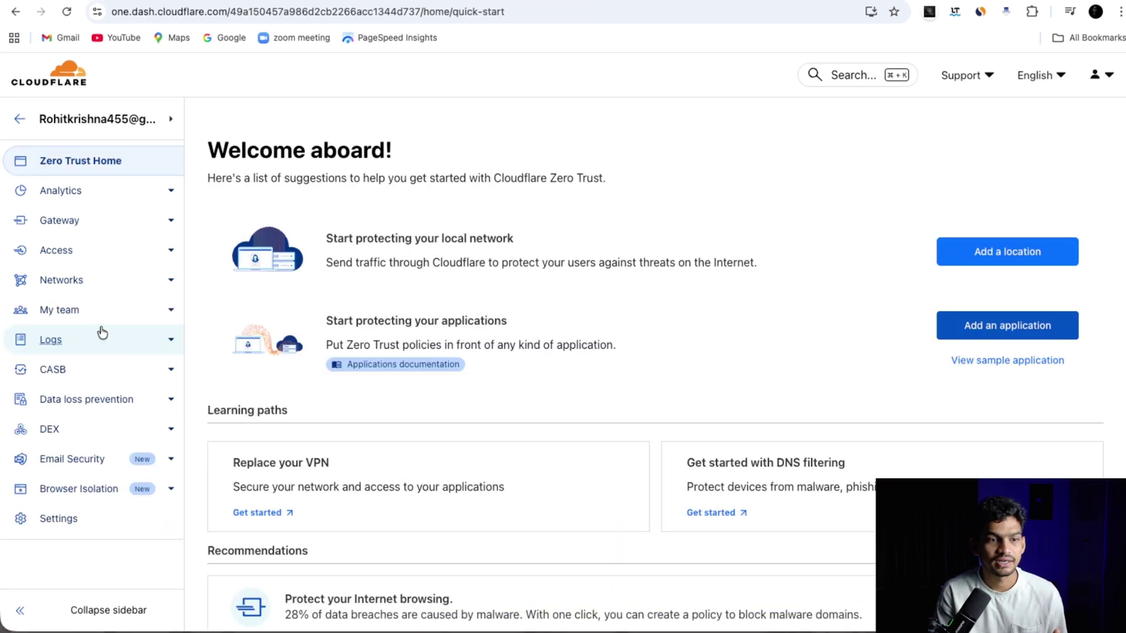
left_click(172, 281)
left_click(118, 326)
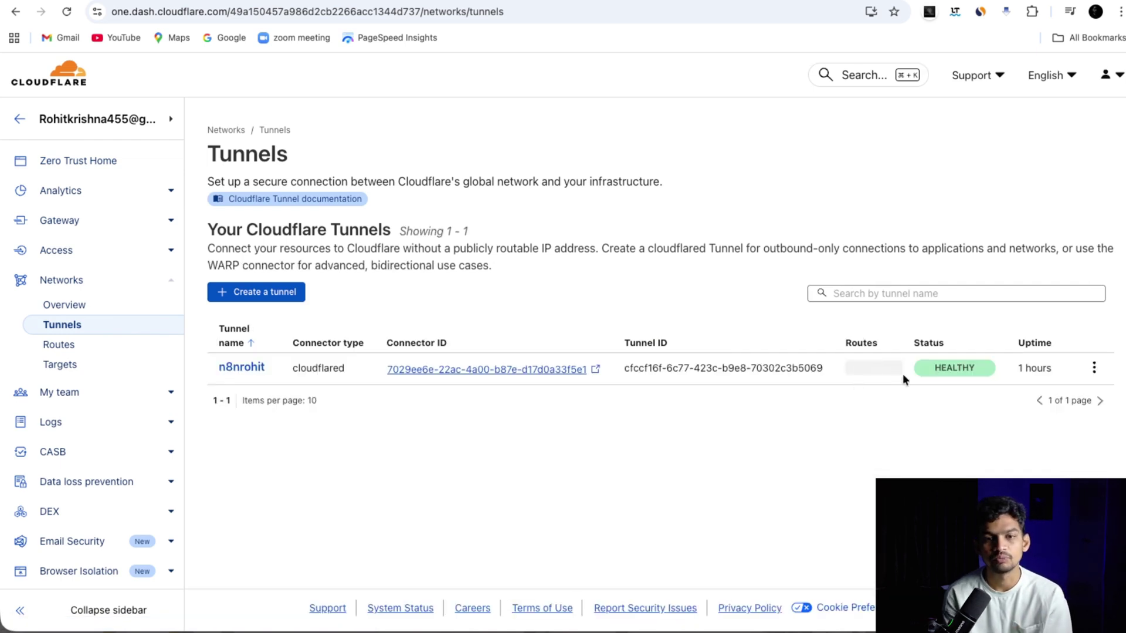
mouse_move(935, 372)
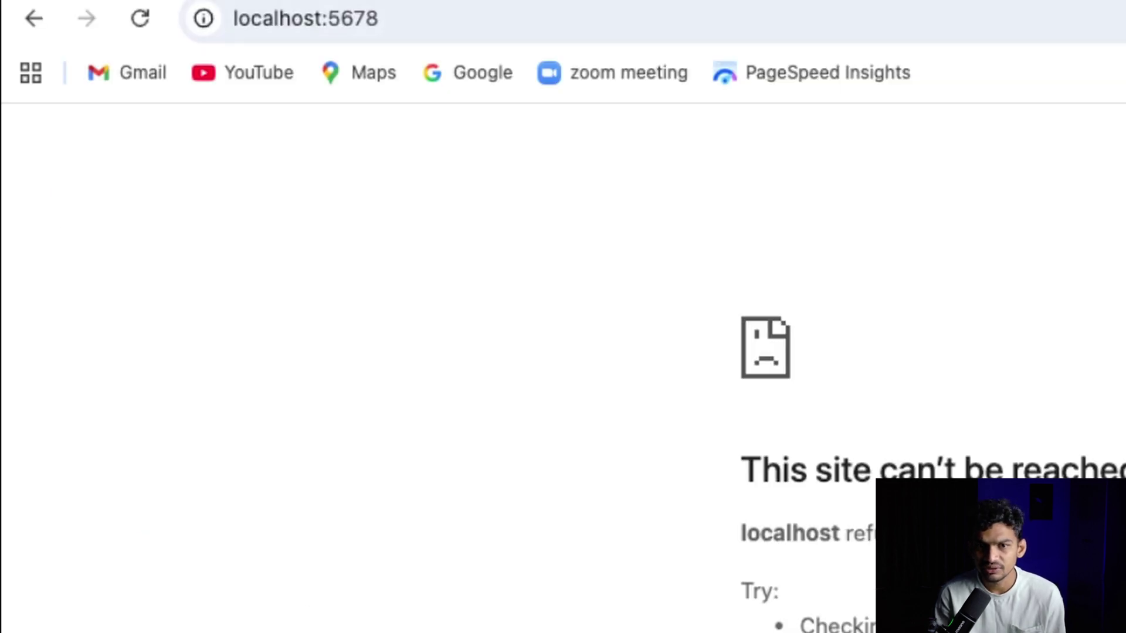
Replace the localhost:5678 address with docker.com and load the Docker website.
key("ctrl+l")
key("Return")
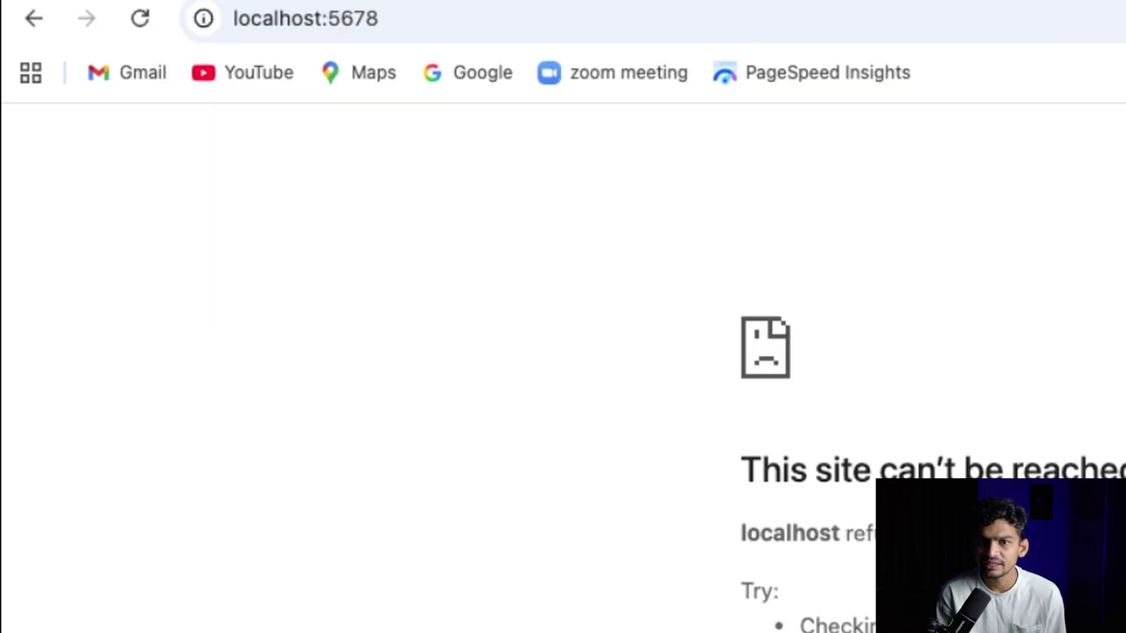
key("ctrl+l")
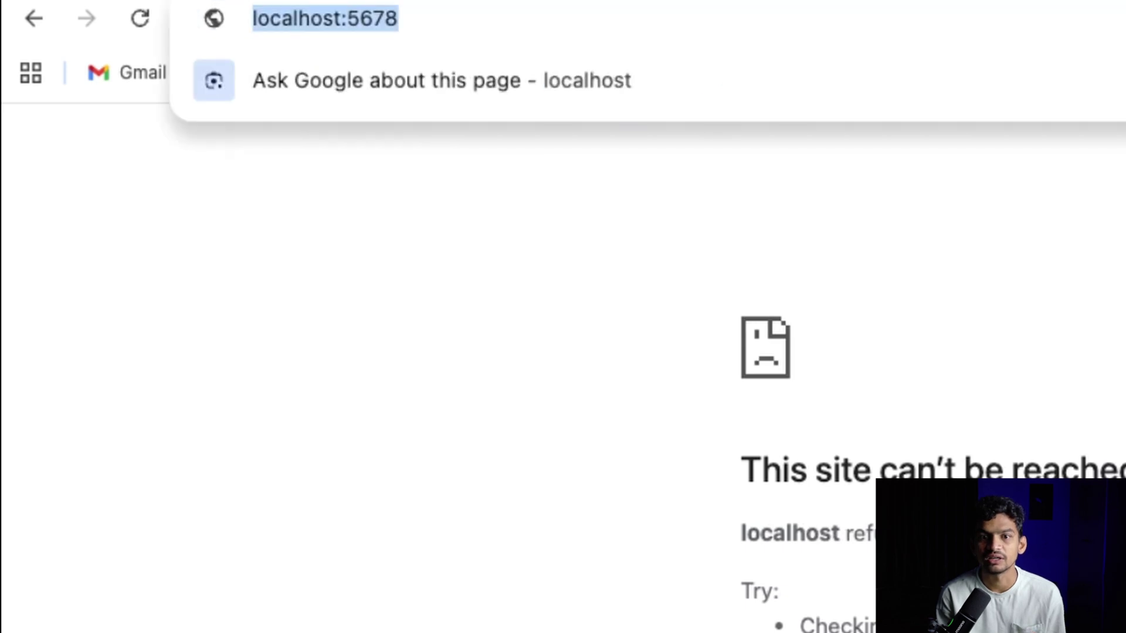
type("docker.com")
key("Return")
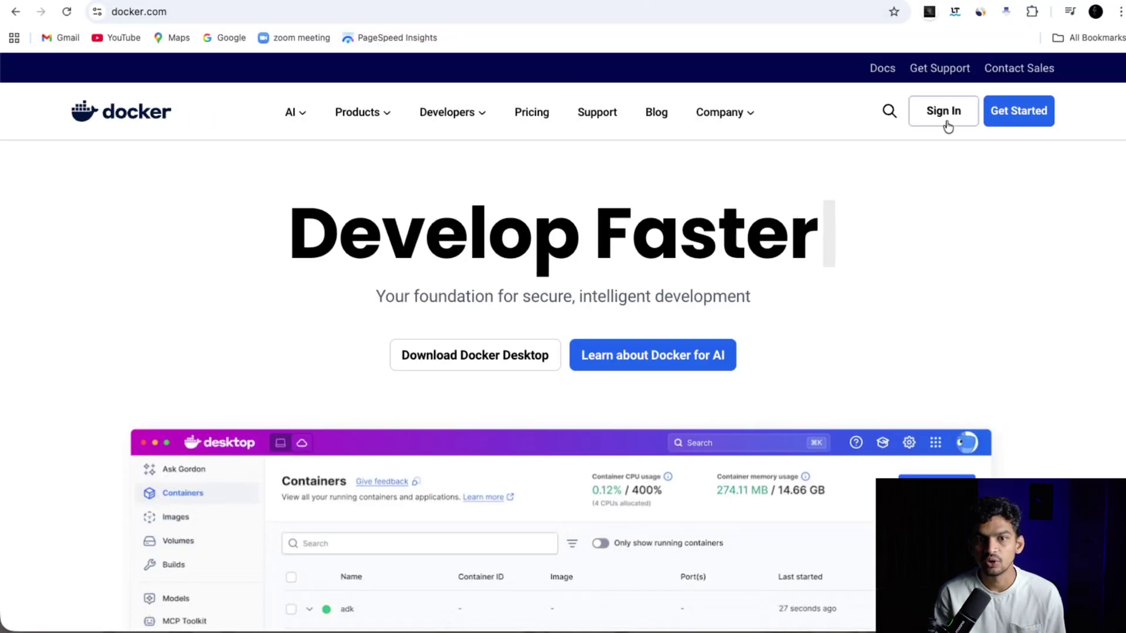
mouse_move(478, 356)
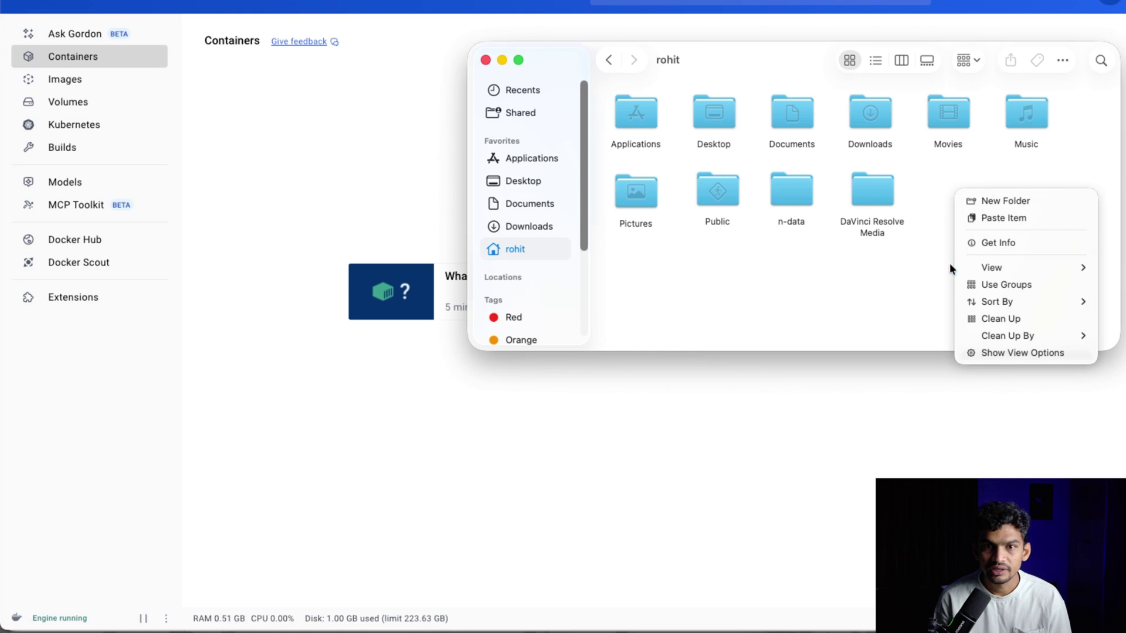
Create a new folder named n8n-rohit in the home folder.
left_click(990, 197)
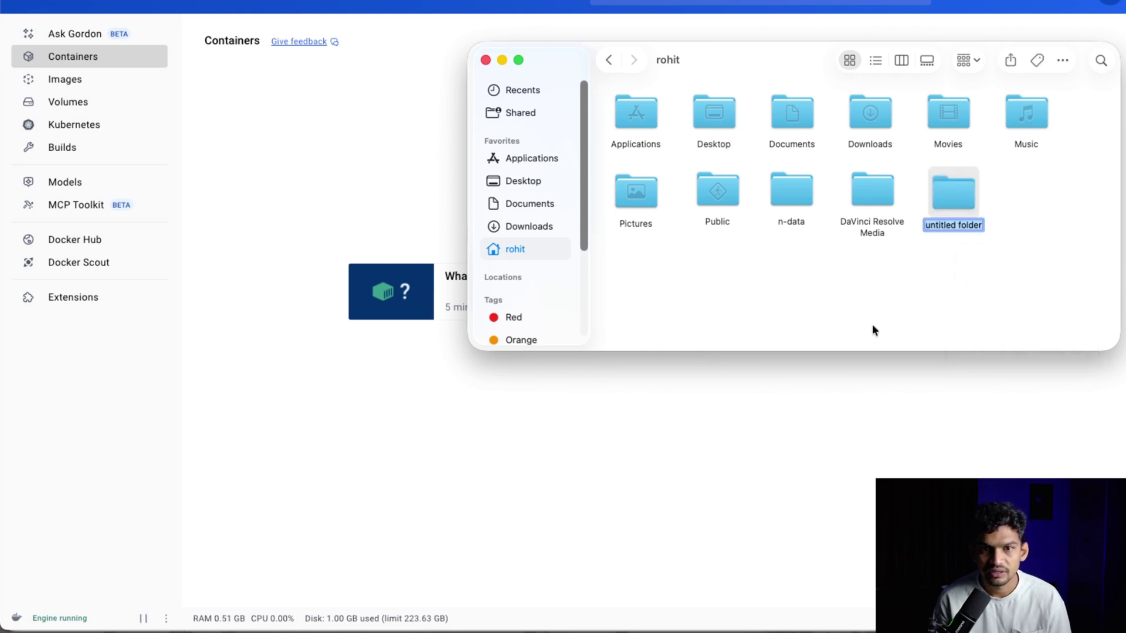
type("n8n-")
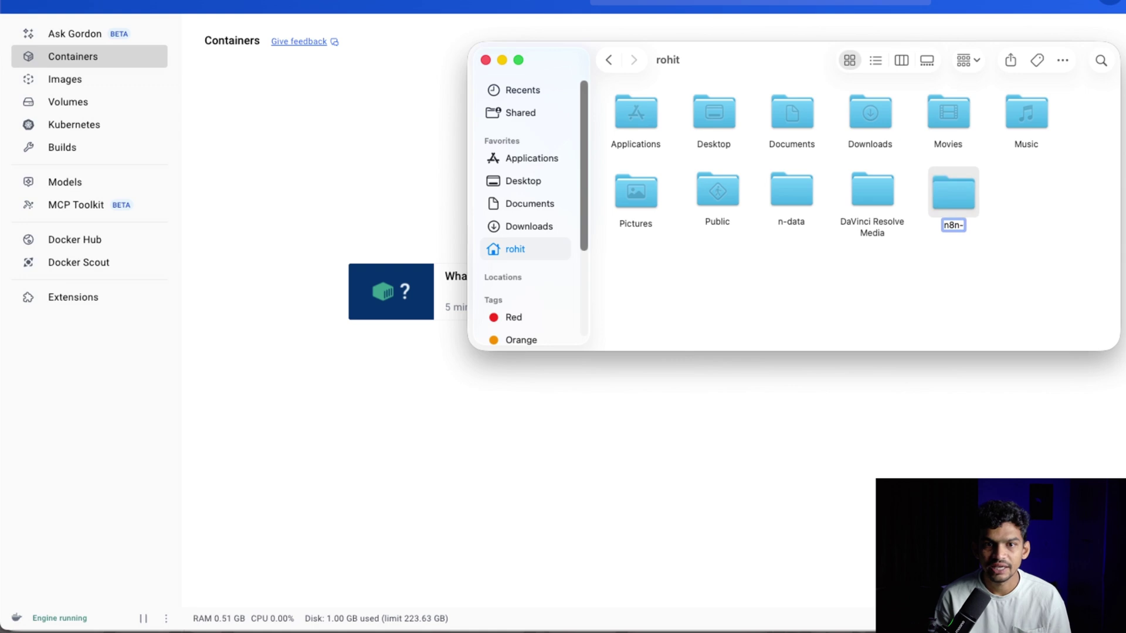
type("rohit")
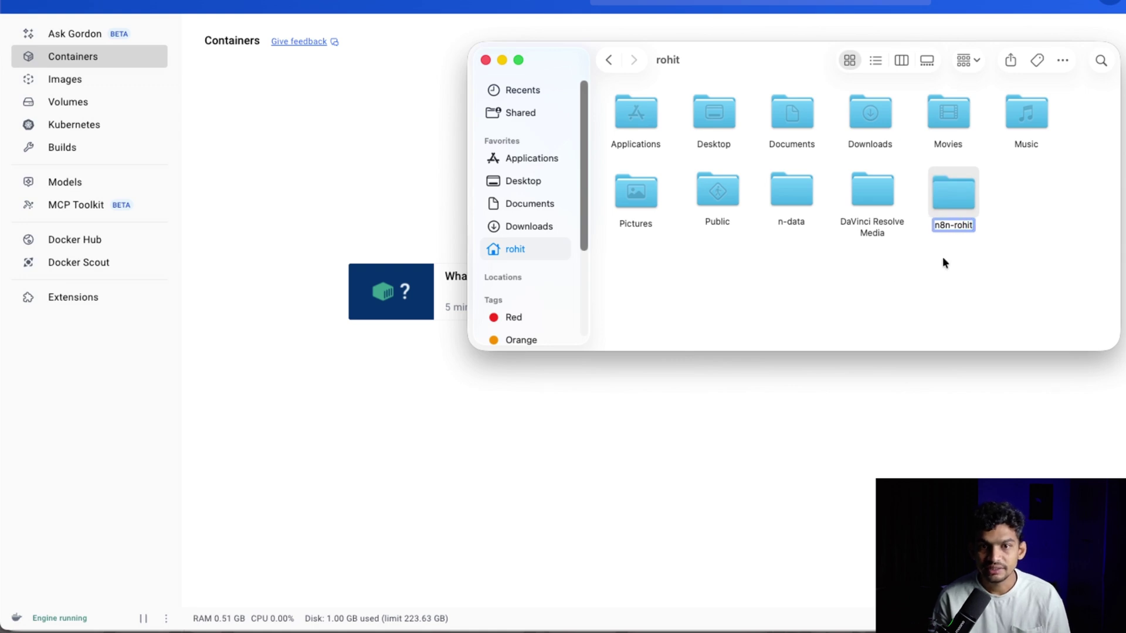
left_click(943, 258)
double_click(956, 199)
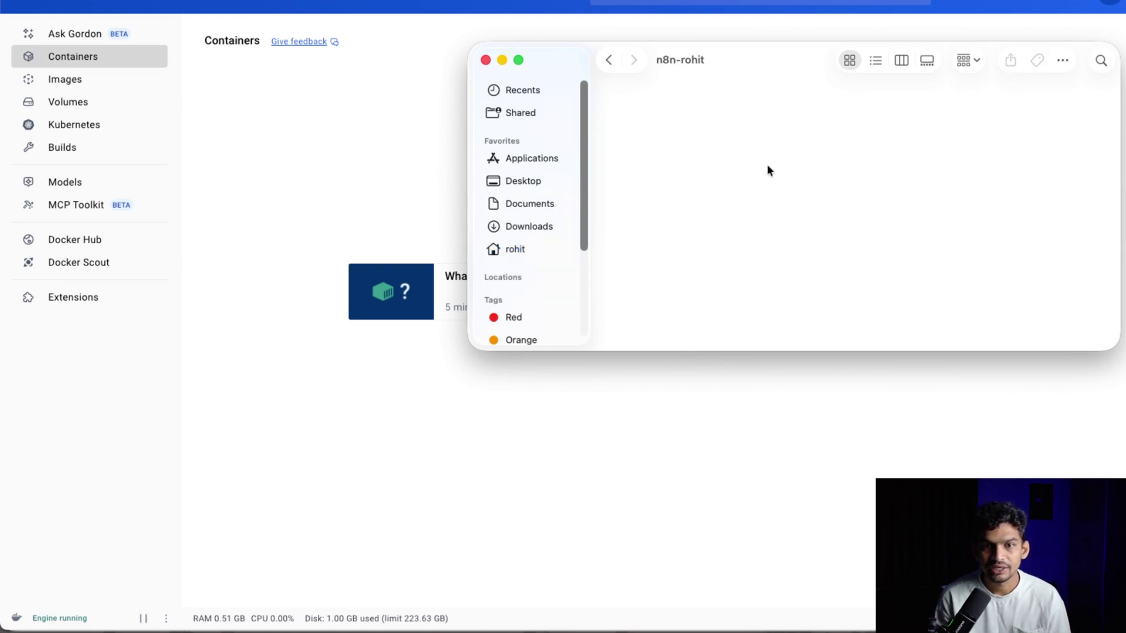
left_click(608, 59)
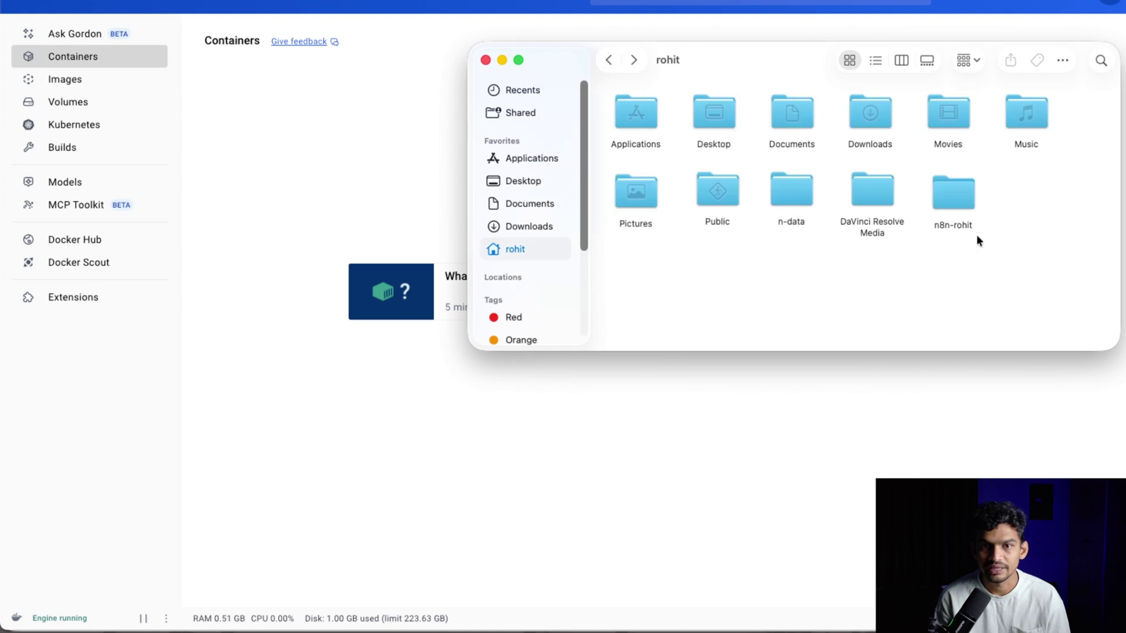
left_click(947, 197)
Open a terminal at n8n-rohit and run 'touch docker-compose.yml'.
right_click(946, 200)
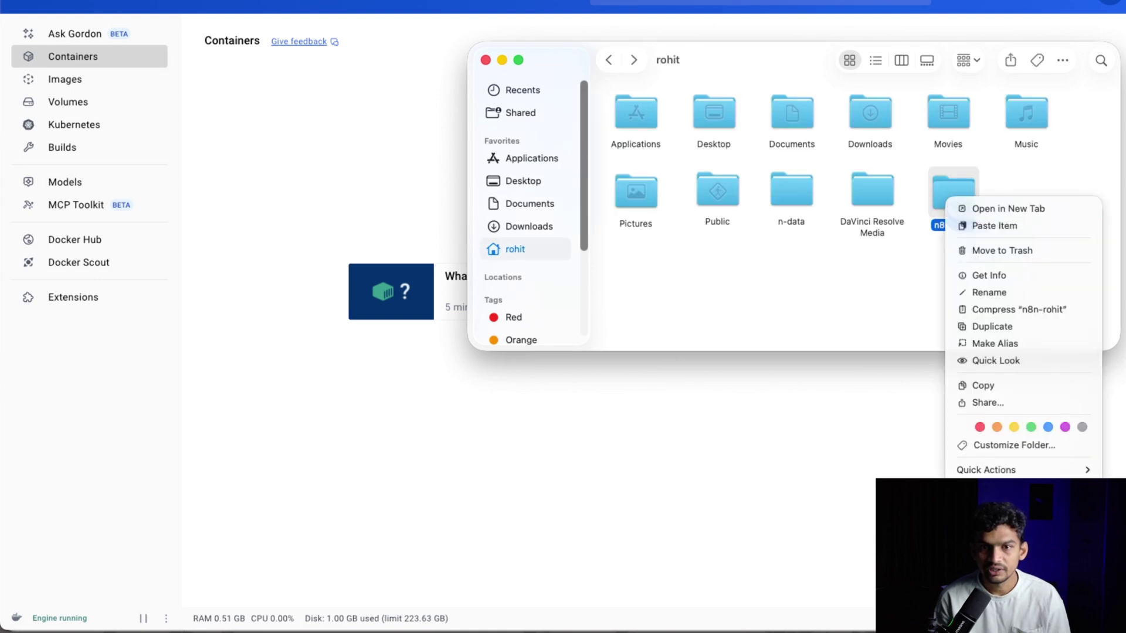
left_click(997, 516)
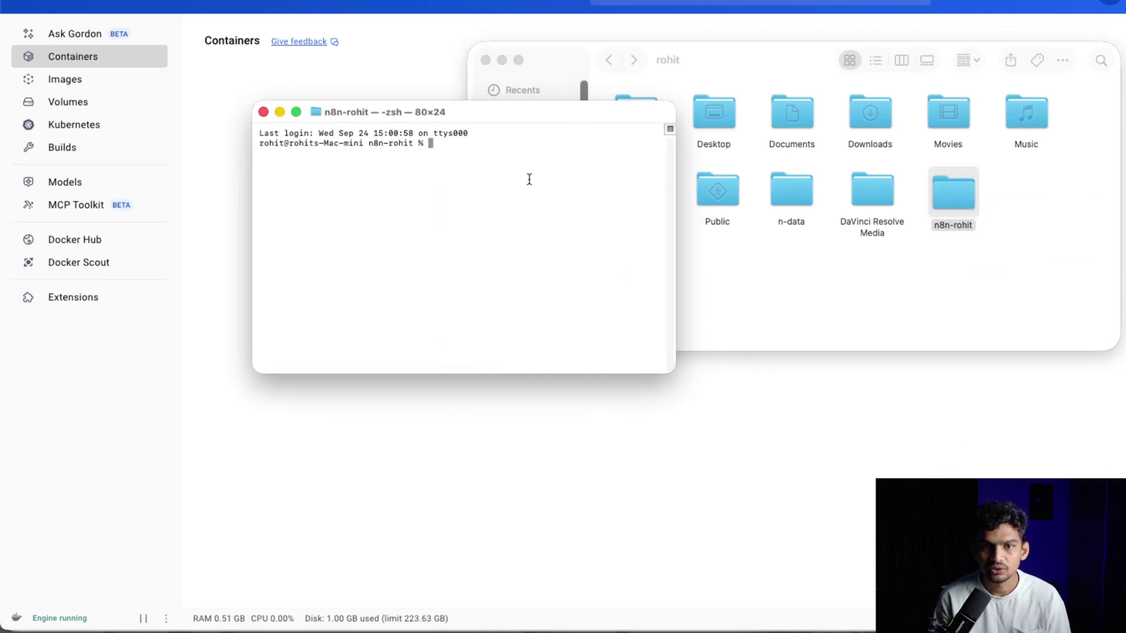
type("touch ")
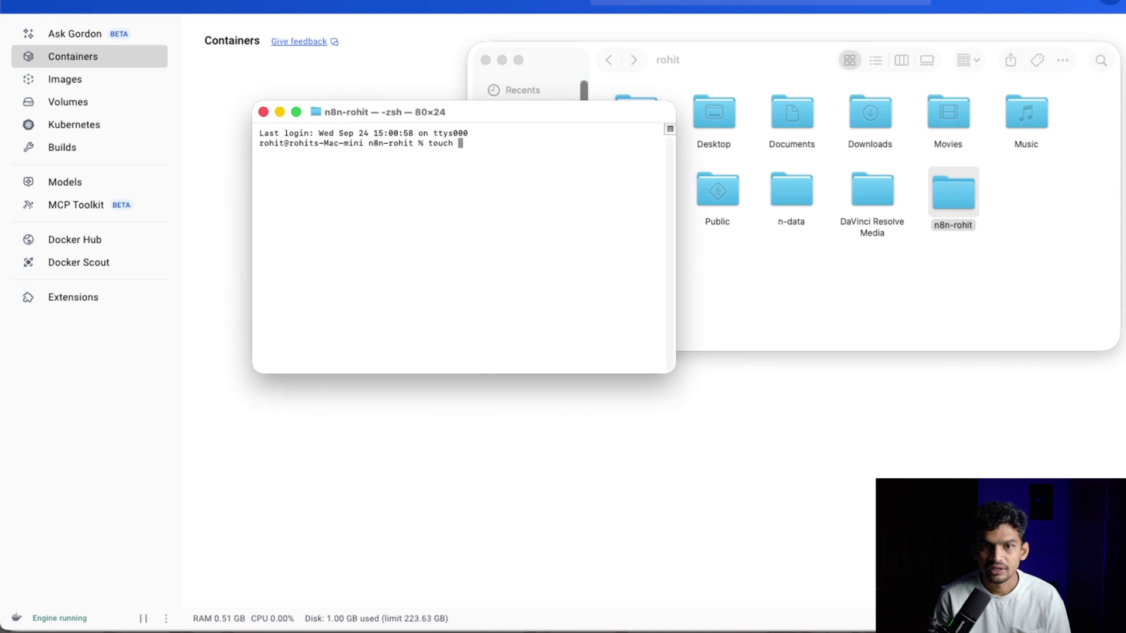
type("docker")
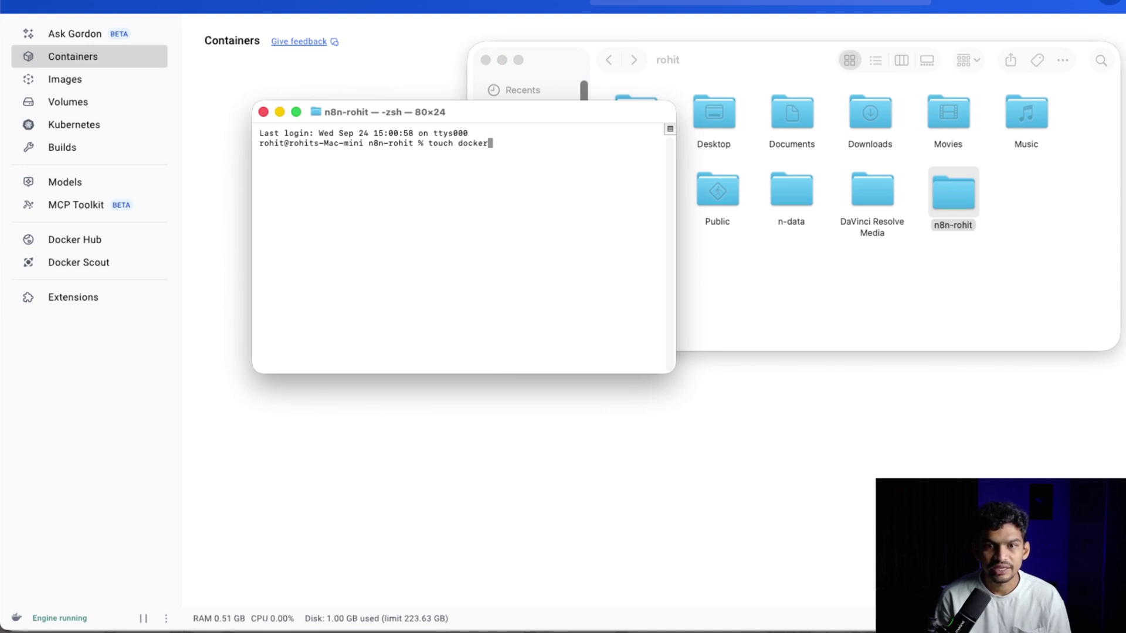
type("-compose")
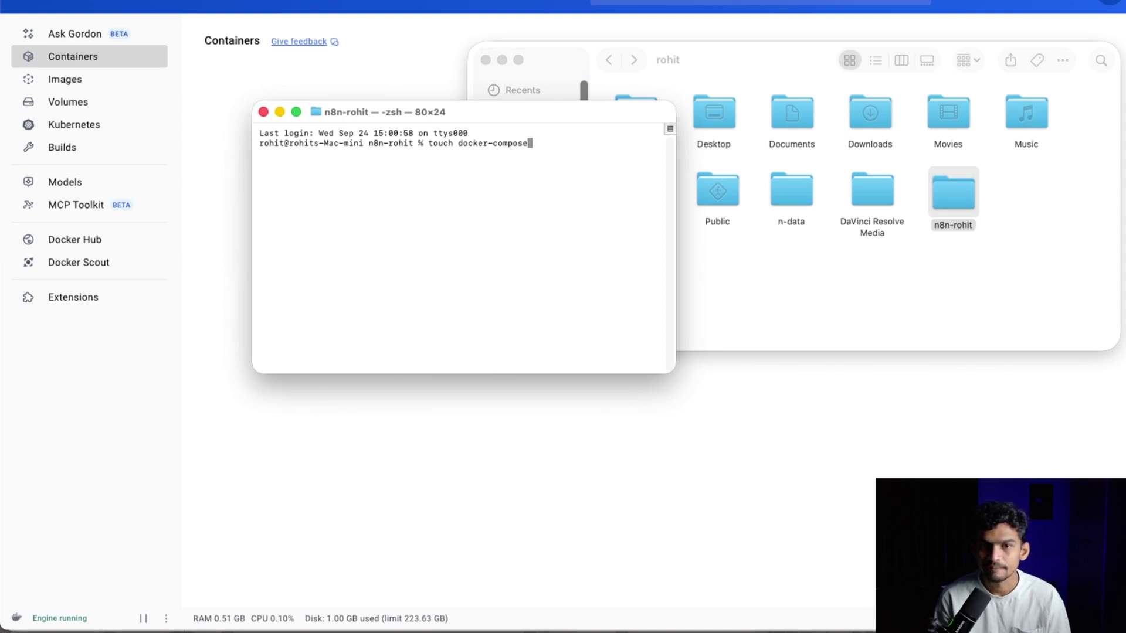
type(".yml")
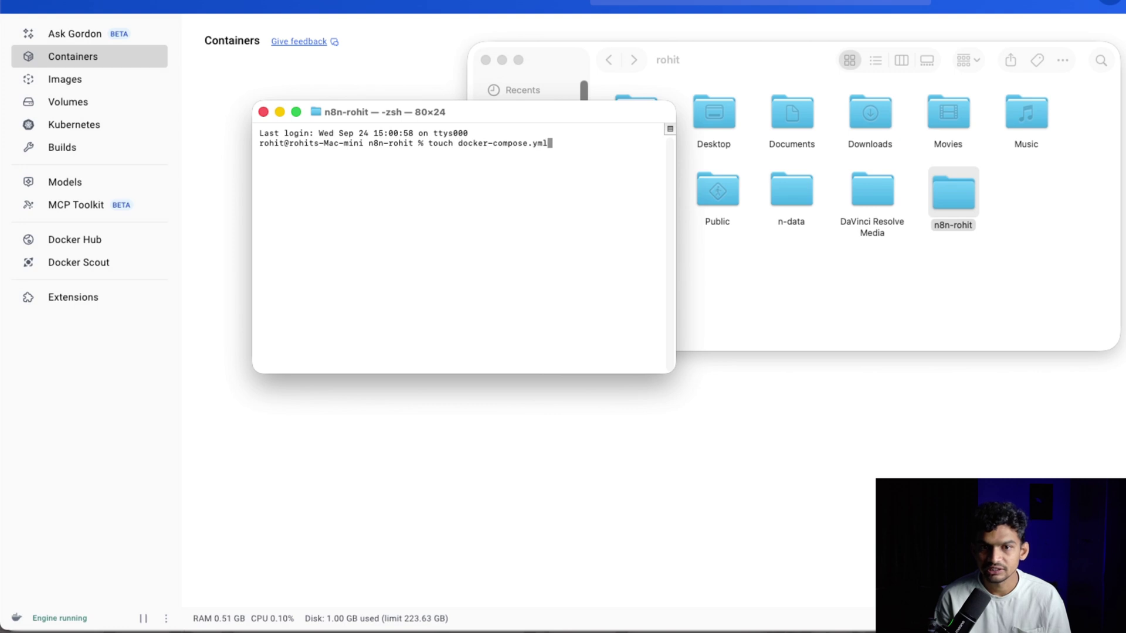
key("Return")
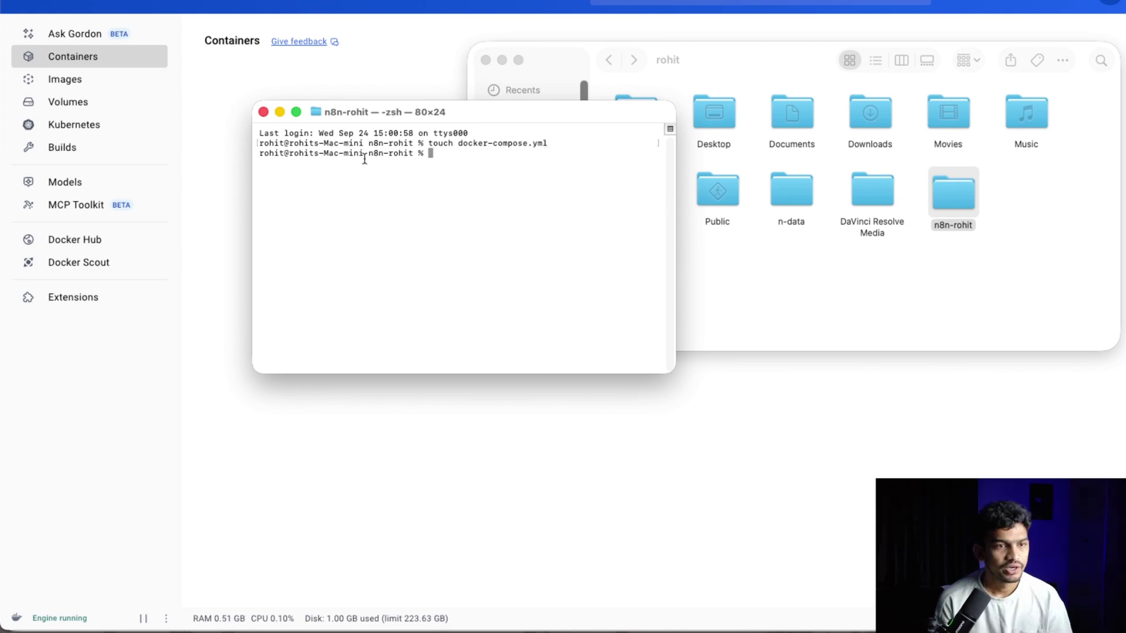
Open docker-compose.yml in TextEdit and paste the n8n subdomain over the placeholder WEBHOOK_URL.
left_click(279, 112)
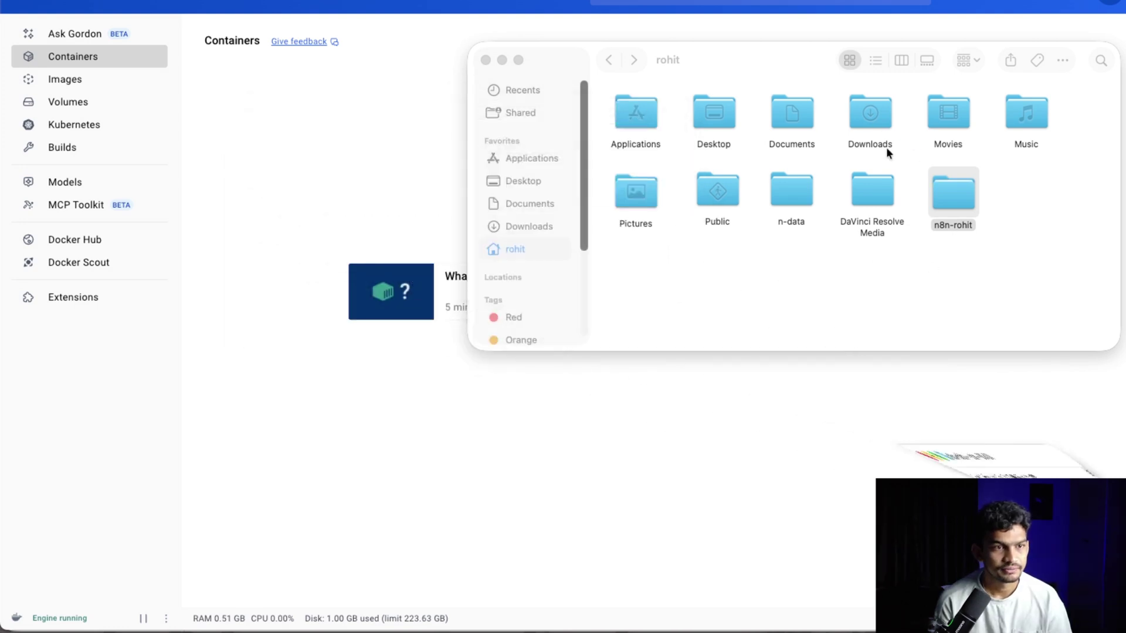
double_click(952, 192)
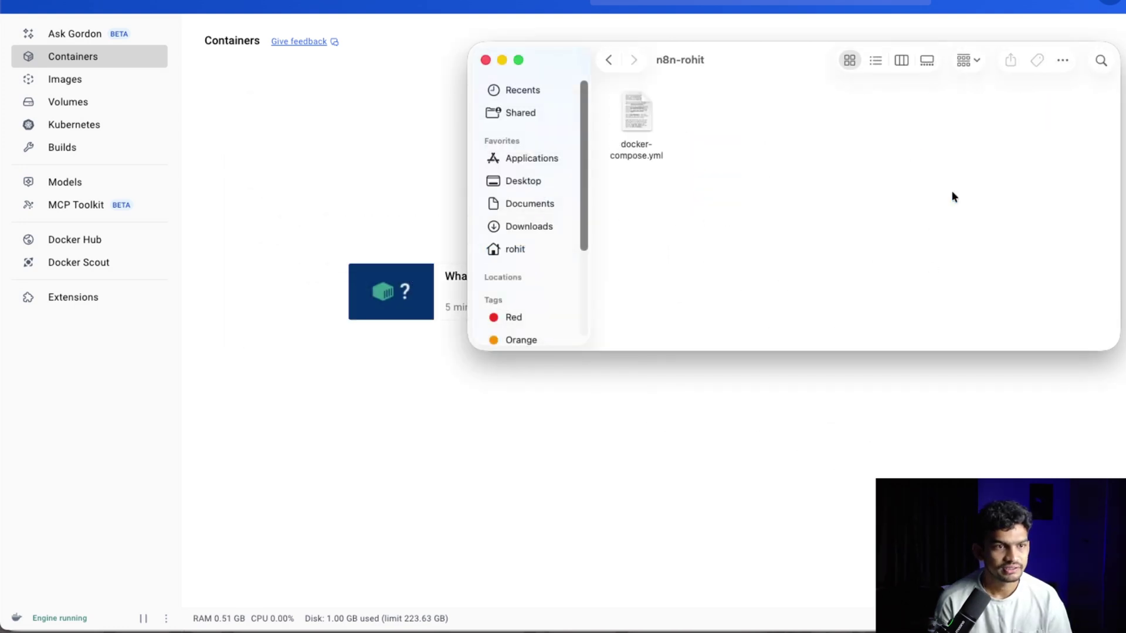
double_click(631, 122)
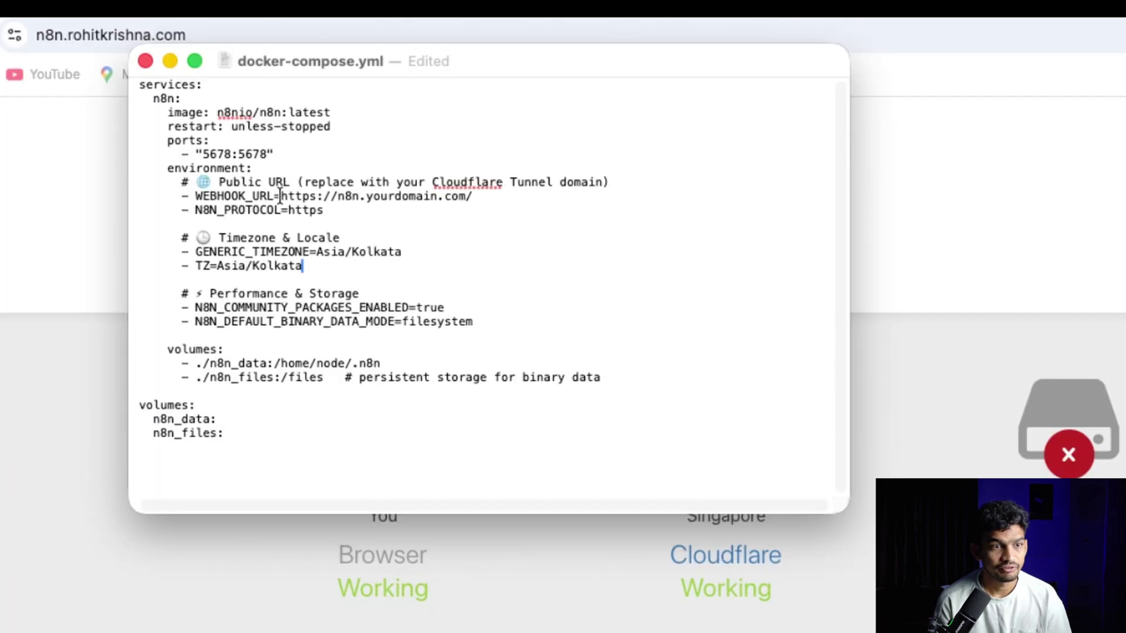
left_click_drag(281, 196, 476, 196)
type("https://n8n.rohitkrishna.com/")
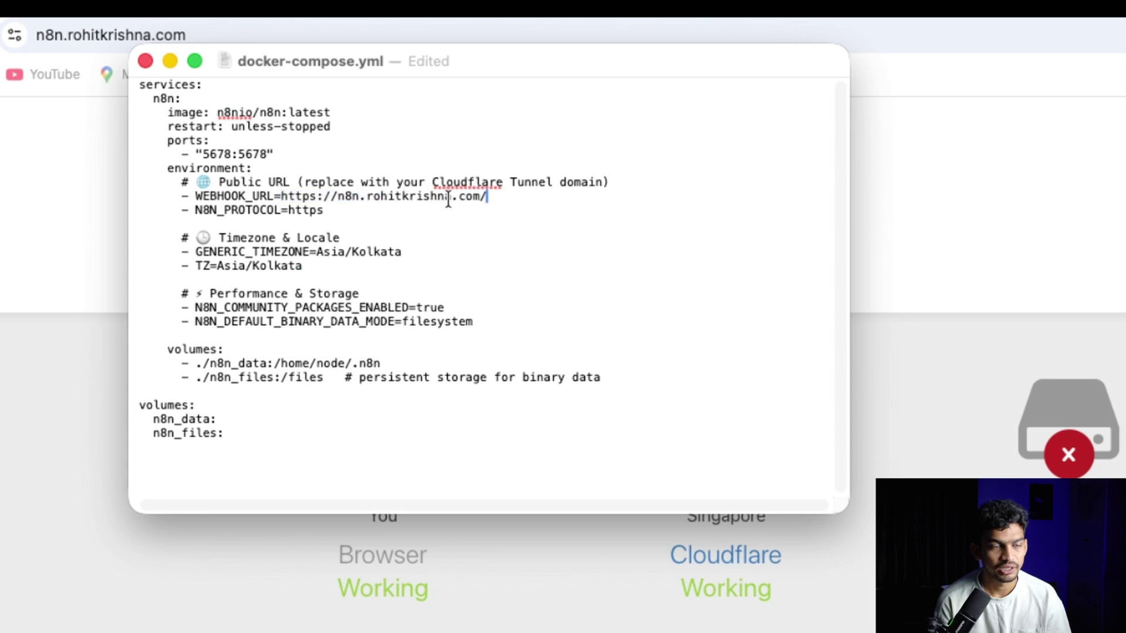
Highlight the webhook domain, Asia/Kolkata timezone, filesystem binary-data mode and n8n_files volume.
double_click(343, 196)
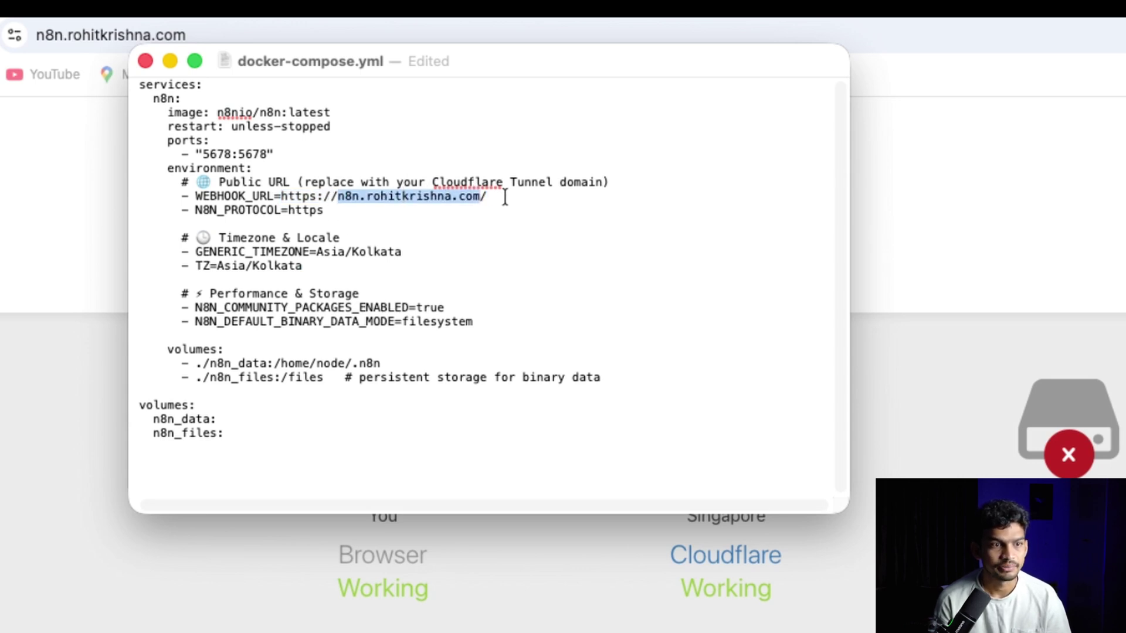
double_click(327, 252)
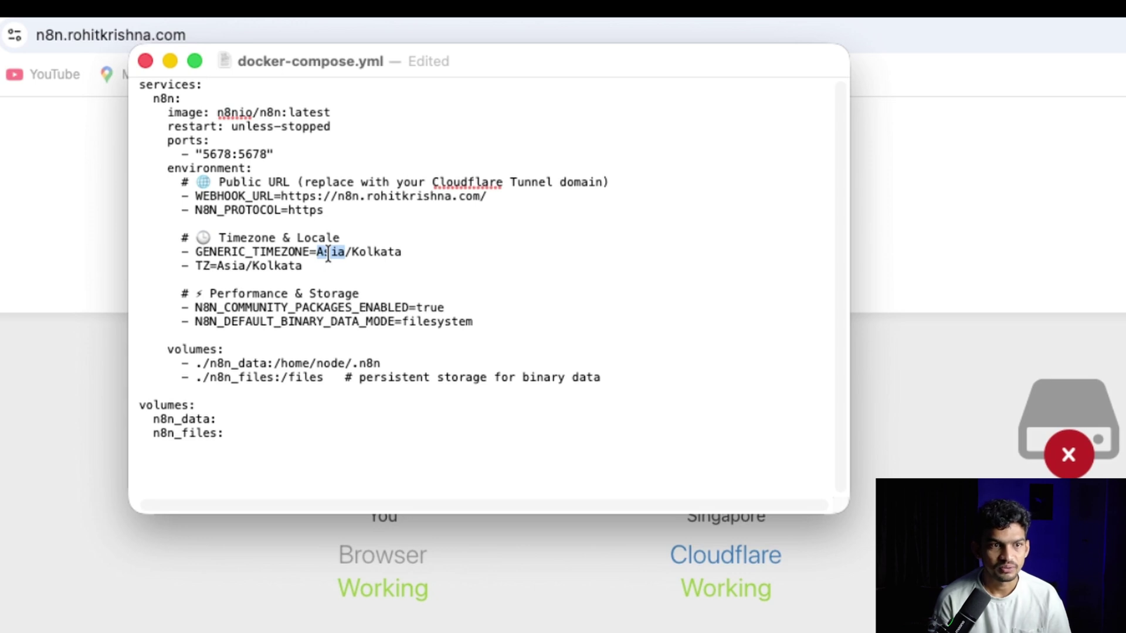
left_click(415, 326)
double_click(416, 326)
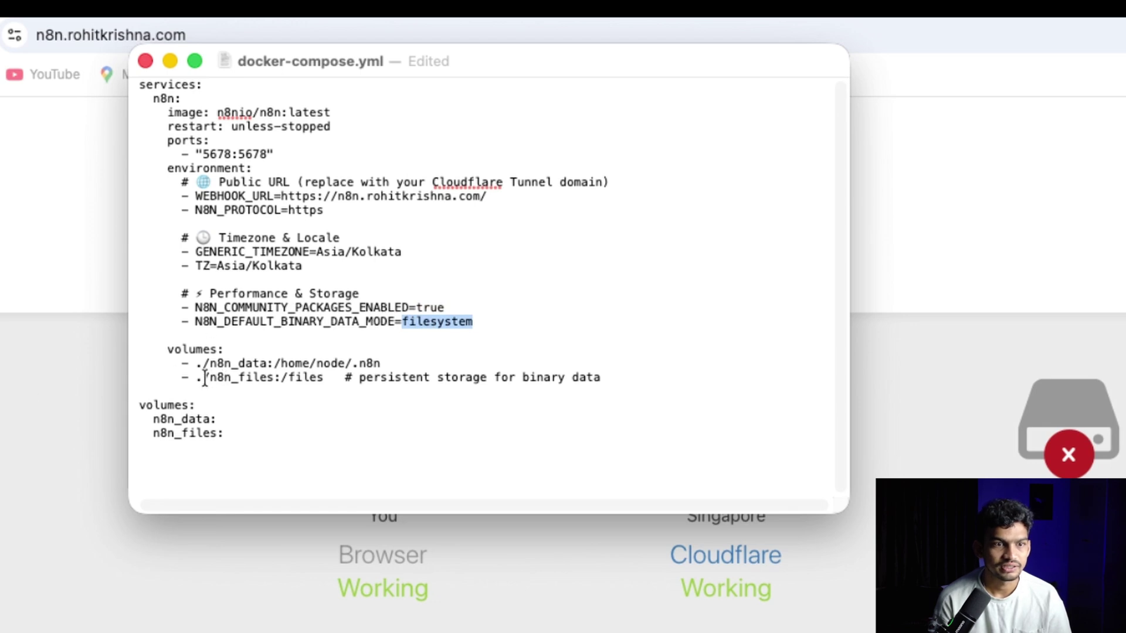
left_click_drag(209, 378, 327, 379)
double_click(454, 326)
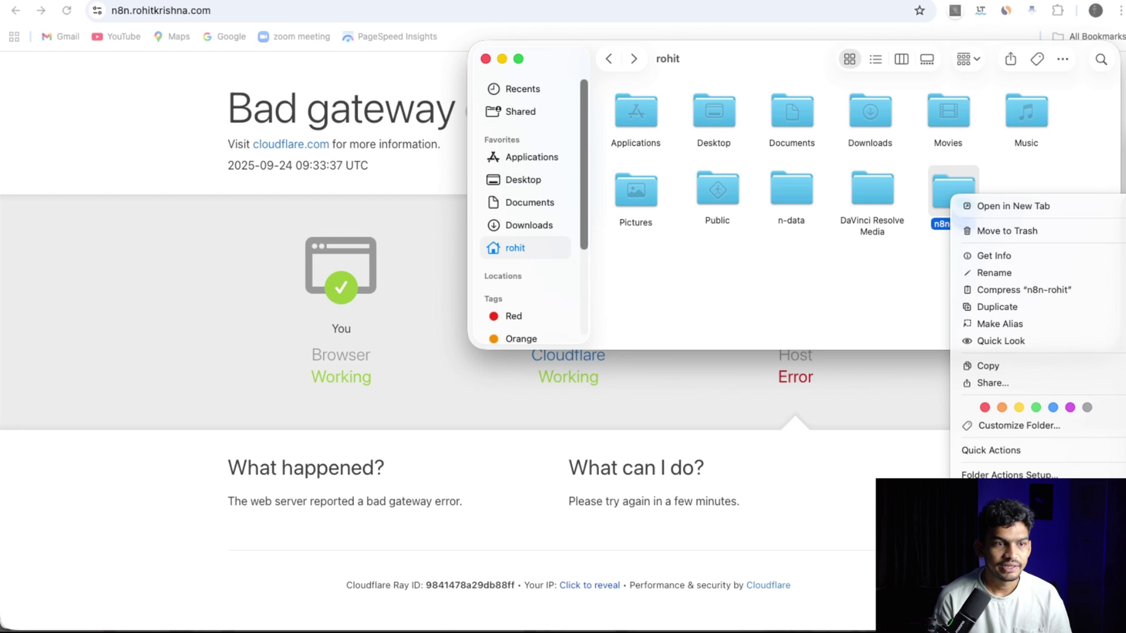
Open a terminal in n8n-rohit and list its files with ls, showing docker-compose.yml.
left_click(1009, 492)
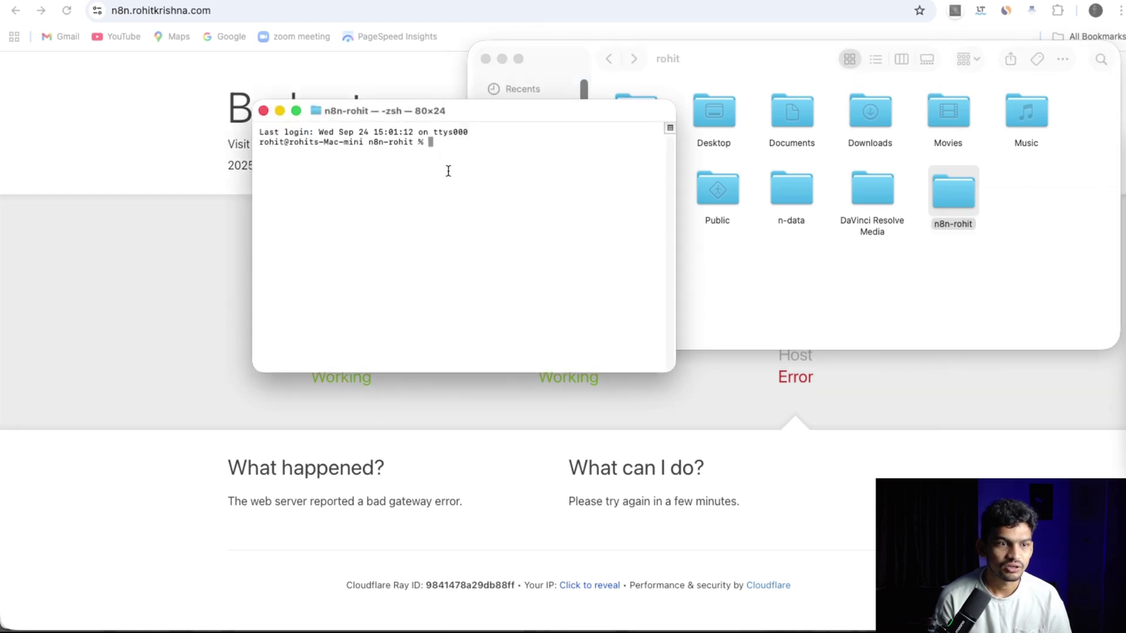
type("ls")
key("Return")
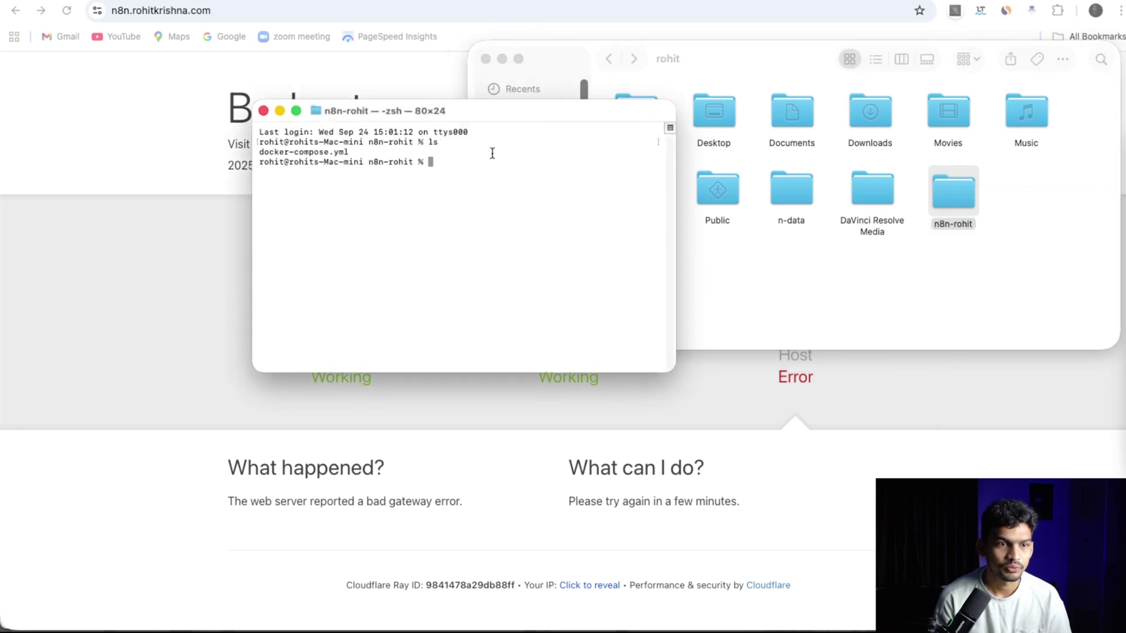
triple_click(305, 155)
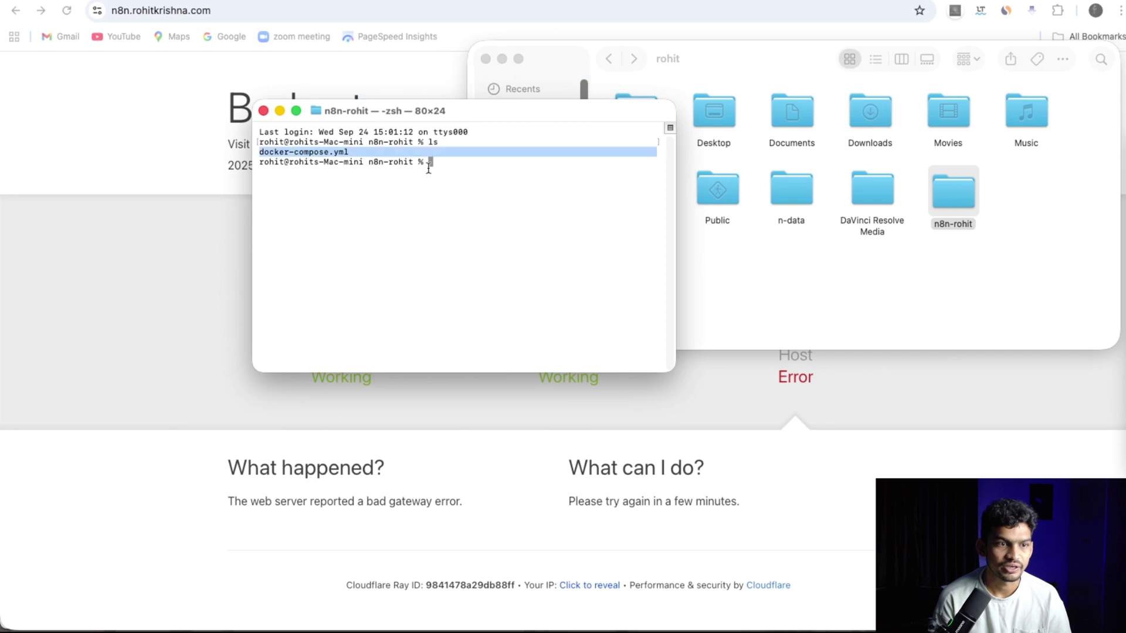
left_click(446, 162)
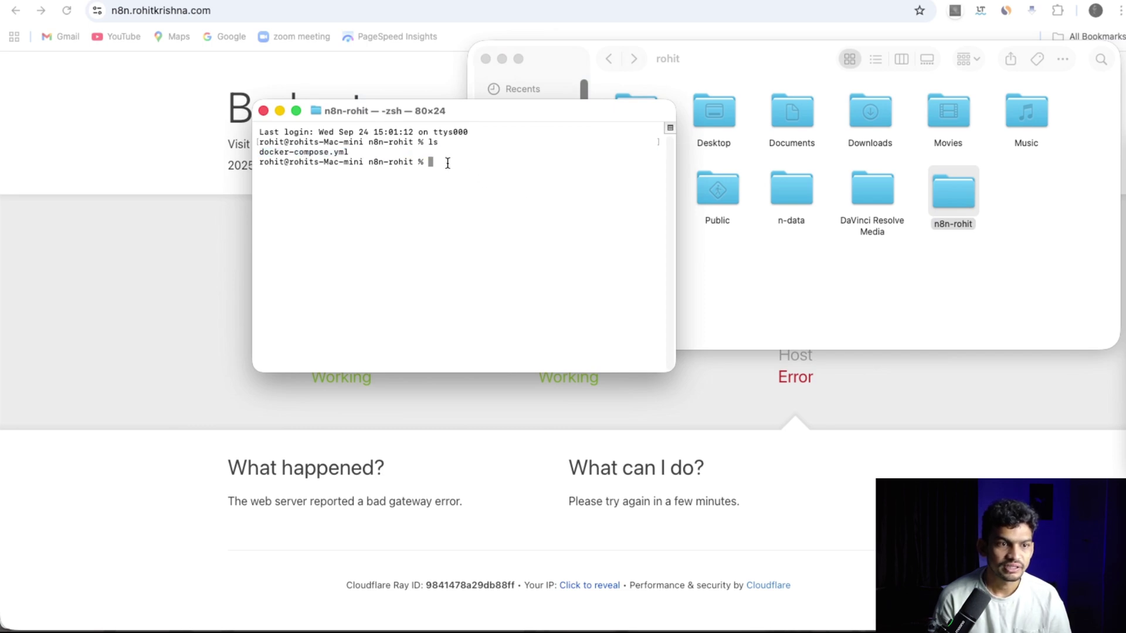
Start the n8n container with docker-compose up and reload the n8n subdomain in Chrome.
type("docker-compose")
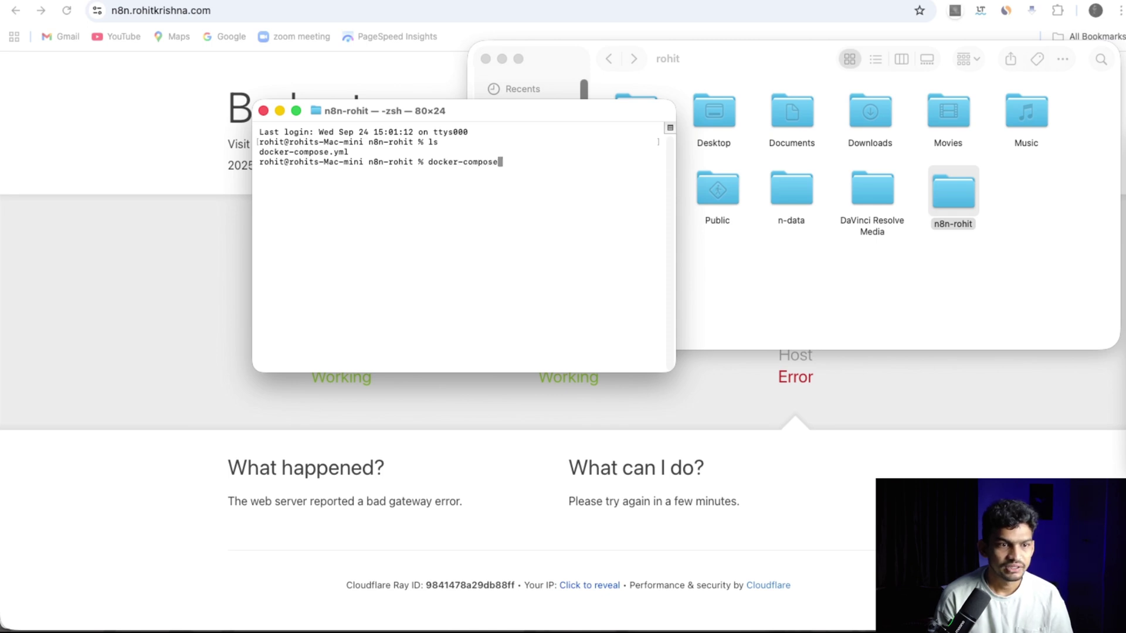
type(" up -d")
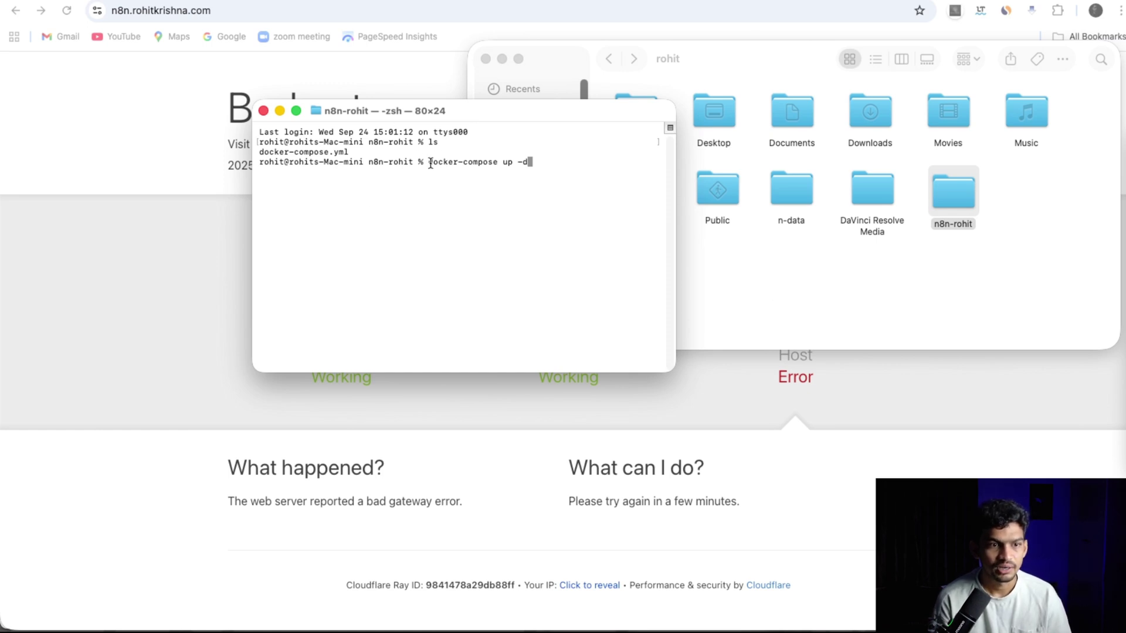
left_click_drag(430, 164, 495, 162)
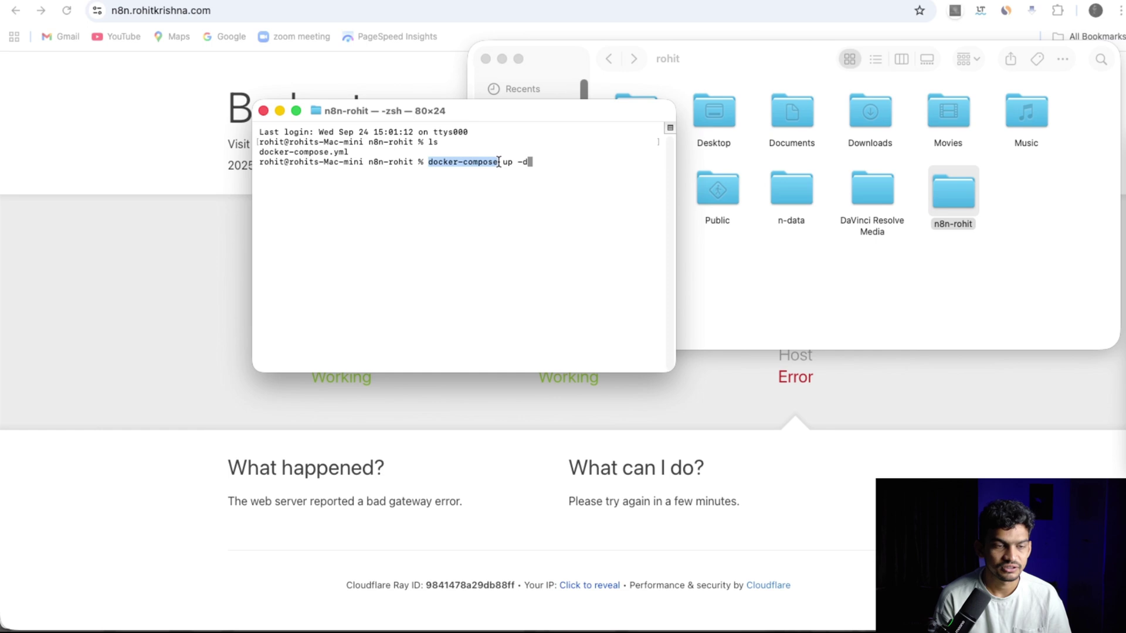
key("Return")
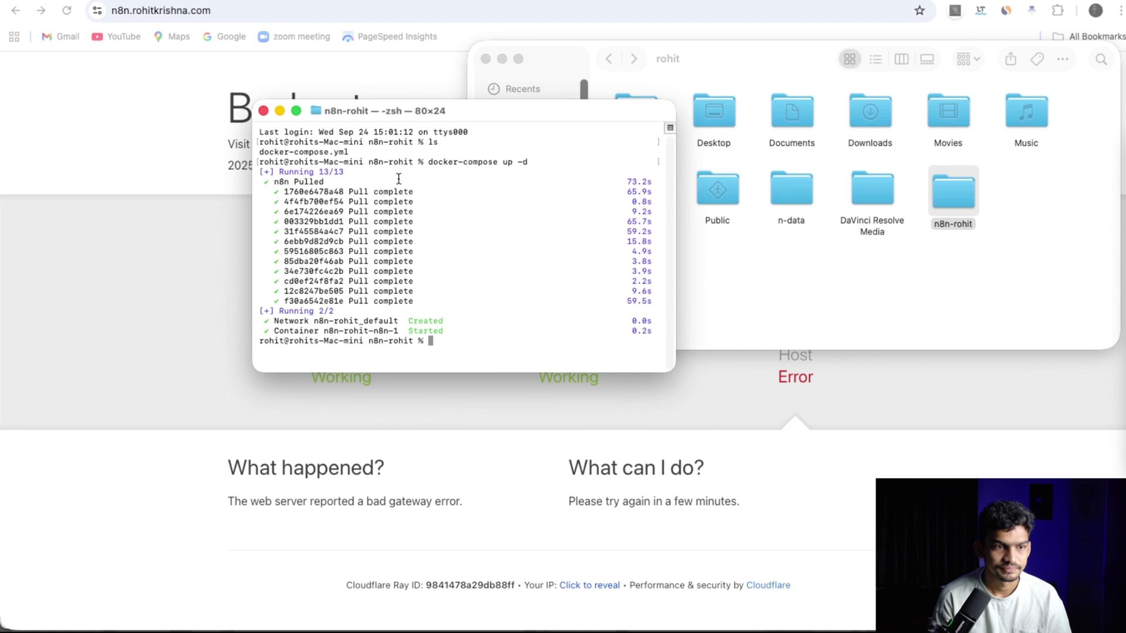
key("super+Tab")
key("super+r")
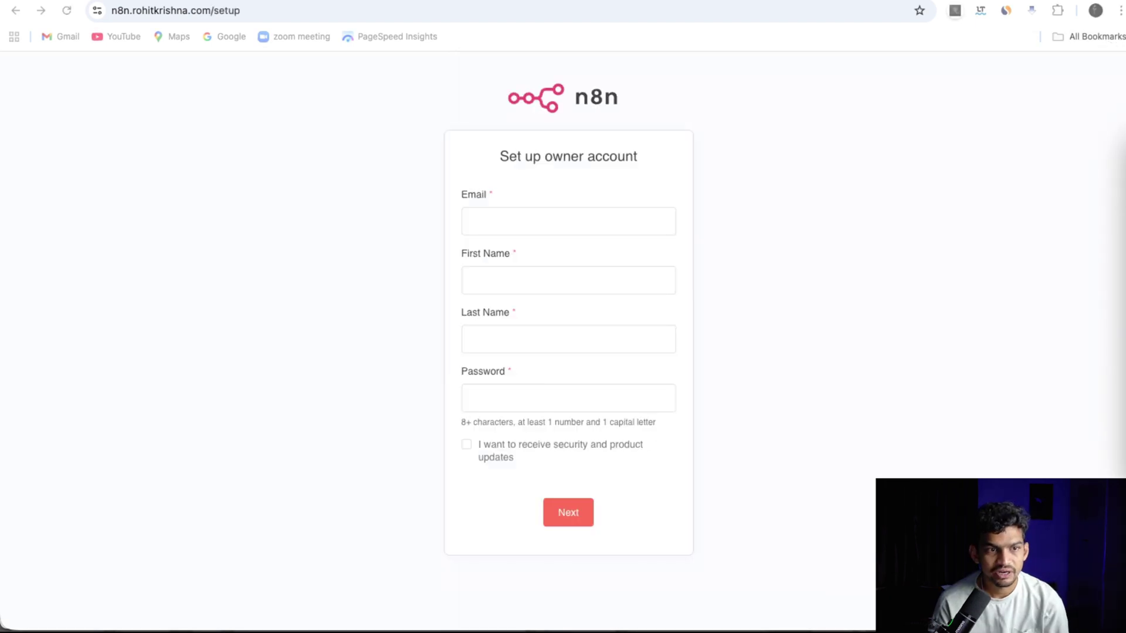
Create the n8n owner account from autofilled contact details, decline saving the password, and finish the customization questions.
left_click(465, 222)
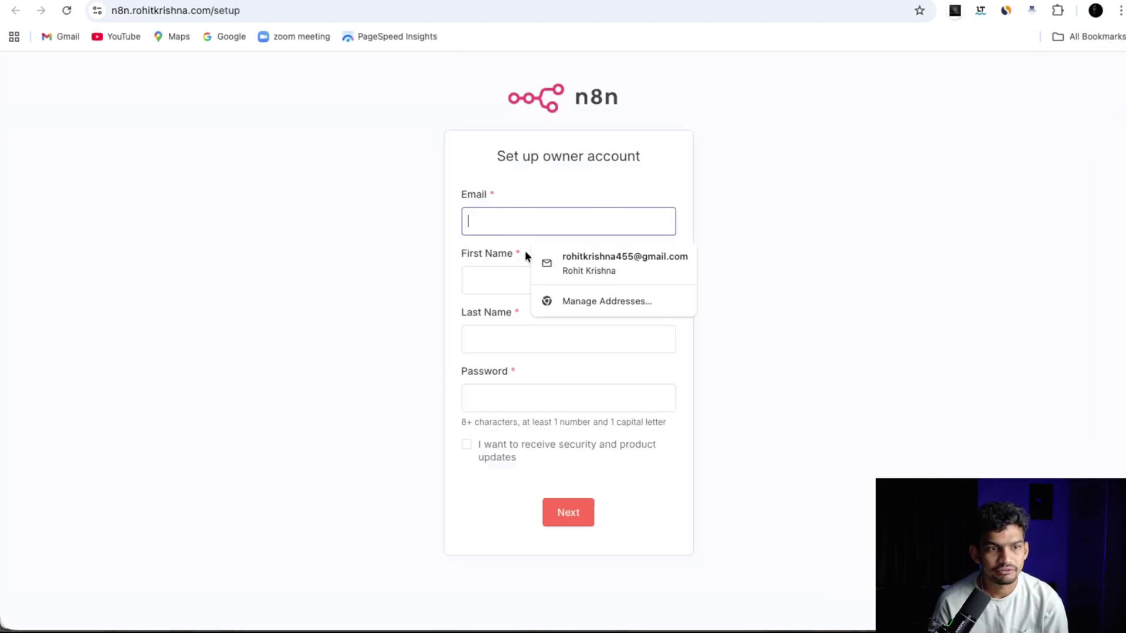
left_click(579, 252)
key("Return")
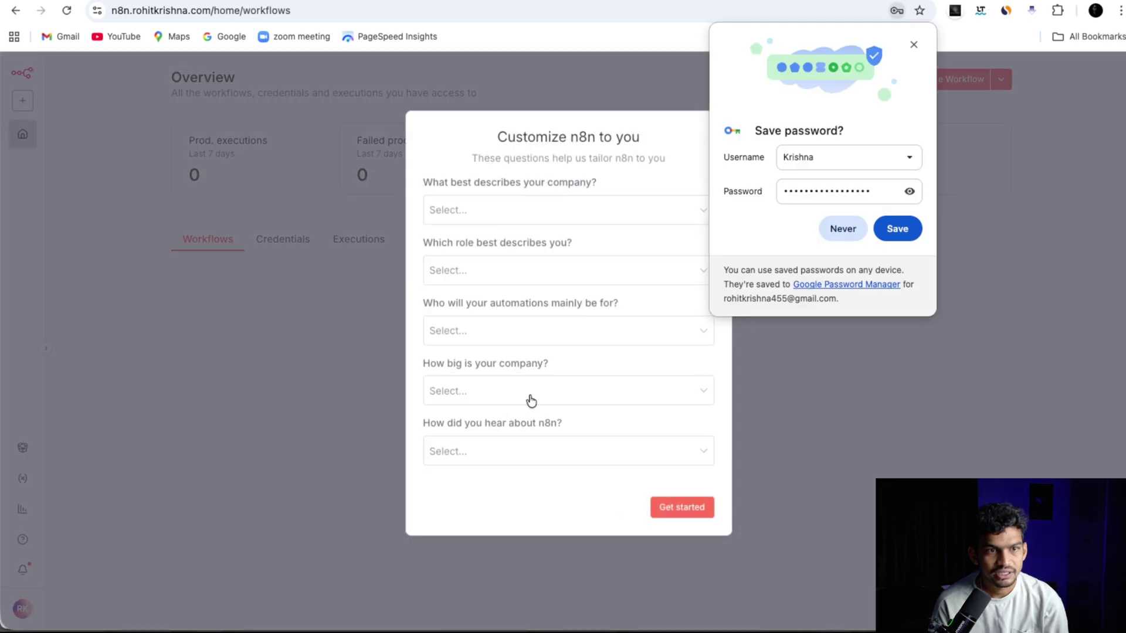
left_click(836, 230)
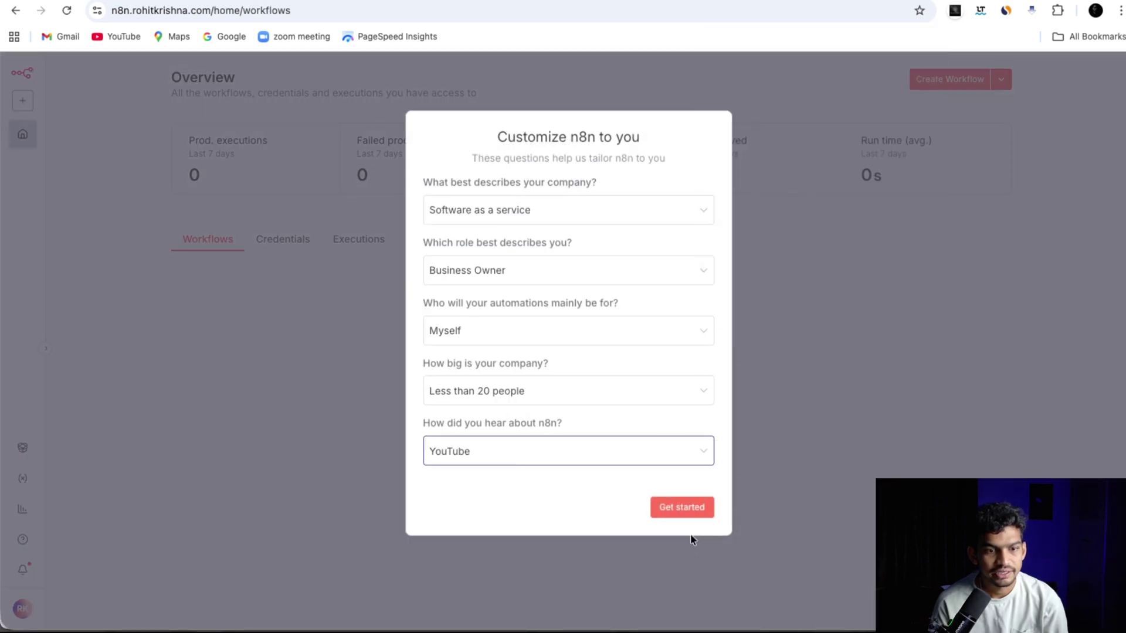
left_click(684, 508)
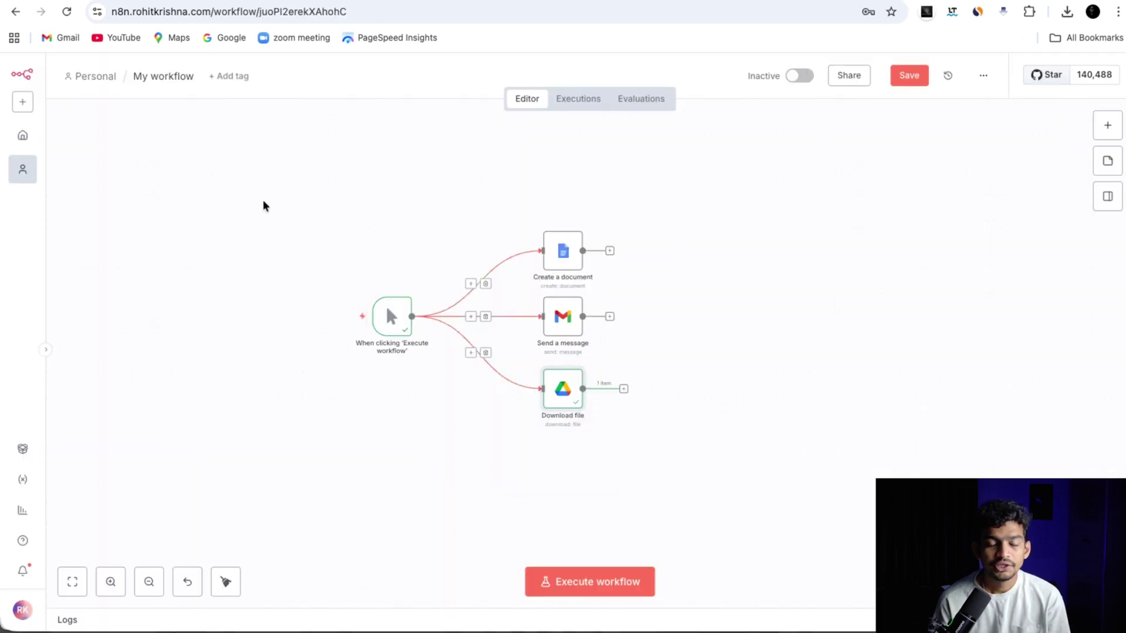
Box-select all four workflow nodes on the canvas, then clear the selection.
left_click_drag(284, 202, 741, 411)
left_click(328, 449)
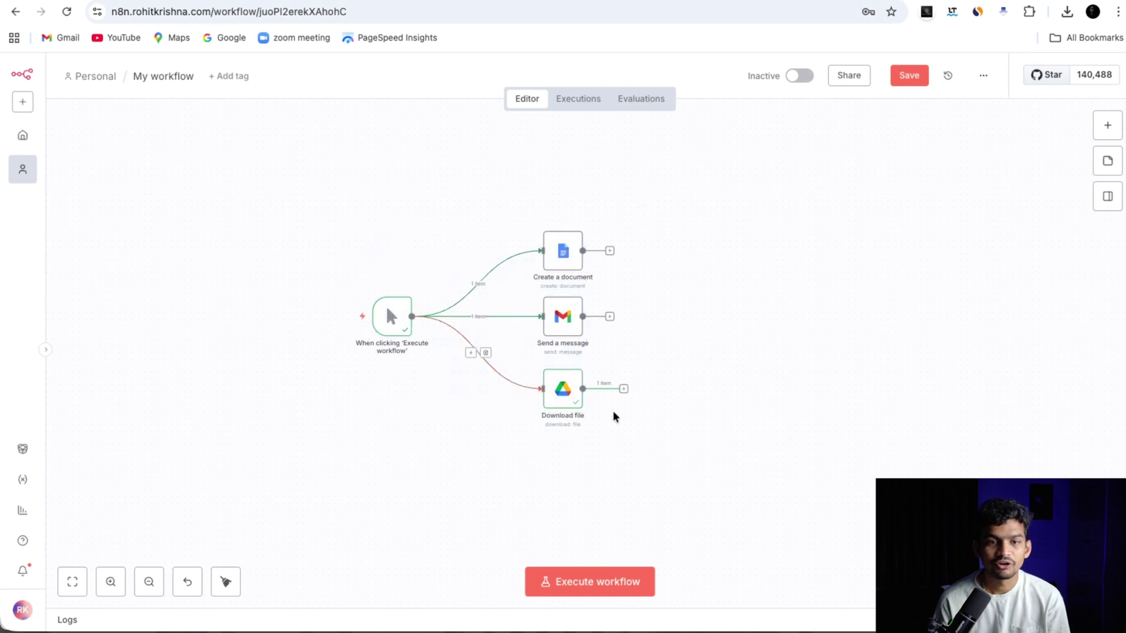